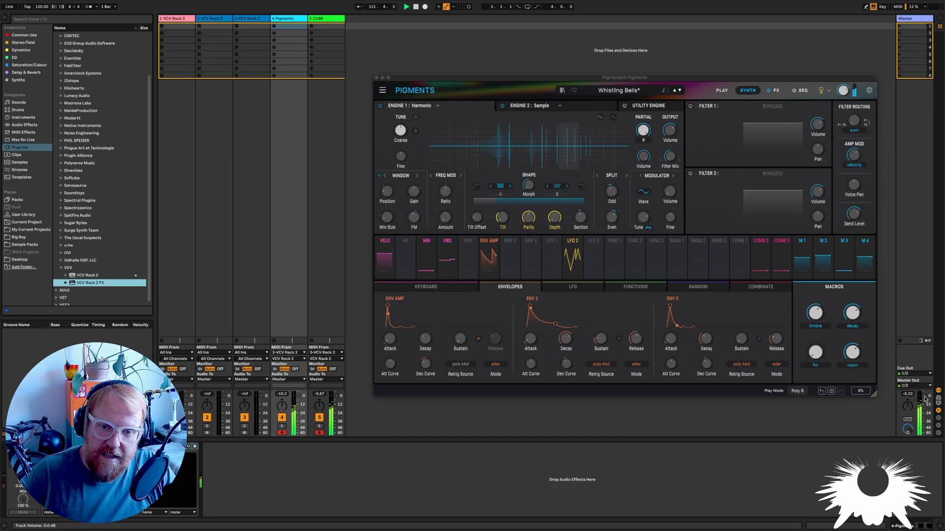
Step: Look over the plug-in windows of VCV Rack tracks 2 and 3 and the Pigments and CUBE instrument tracks
left_click_drag(924, 400, 924, 401)
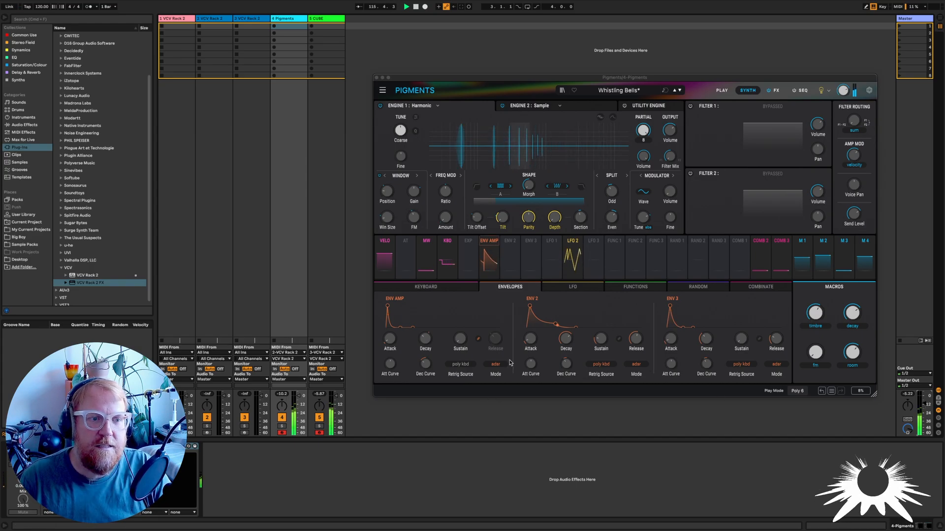
left_click_drag(467, 79, 468, 69)
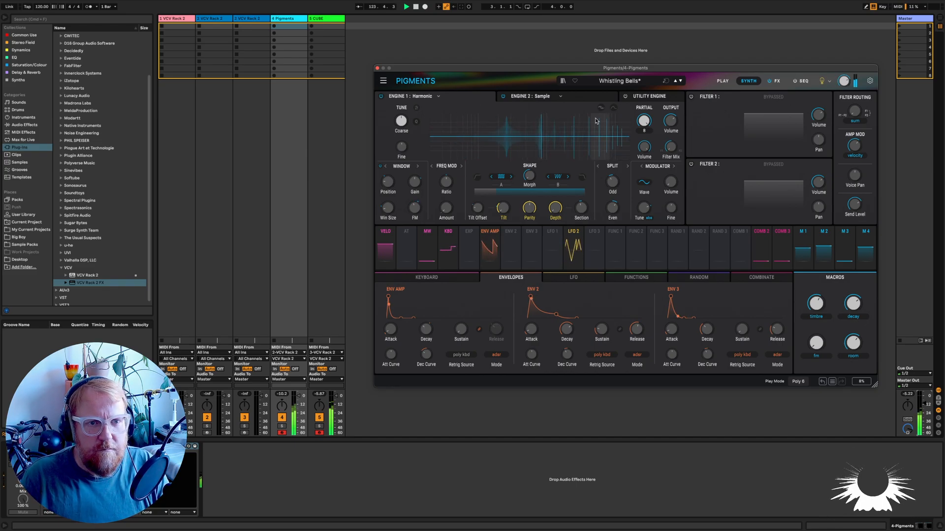
left_click(209, 21)
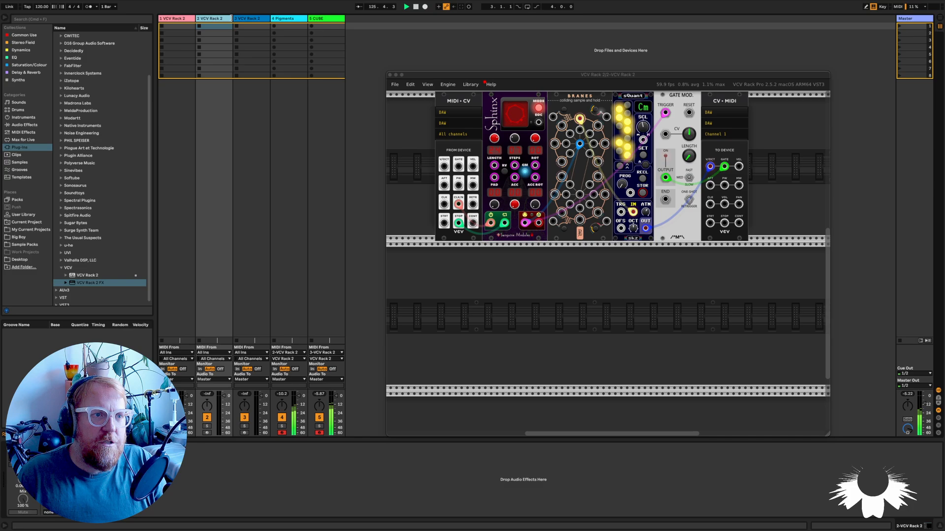
left_click(250, 19)
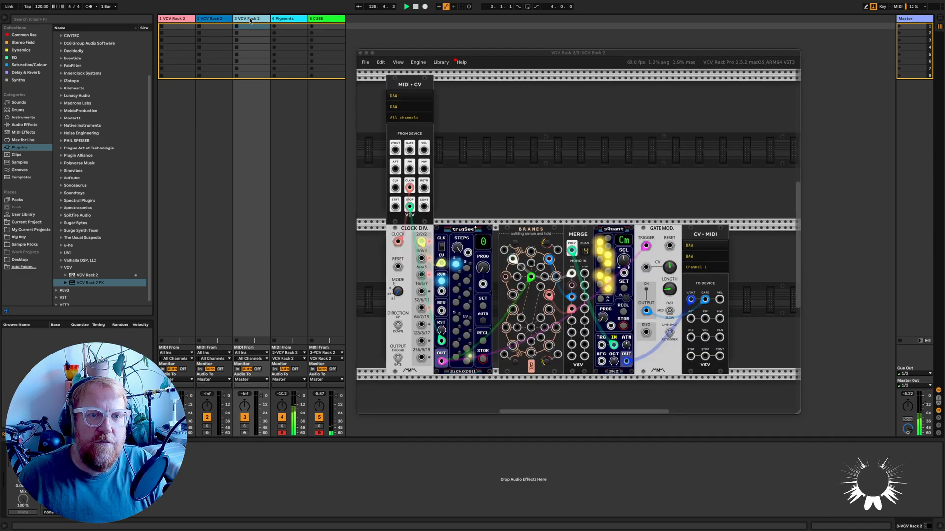
left_click(218, 20)
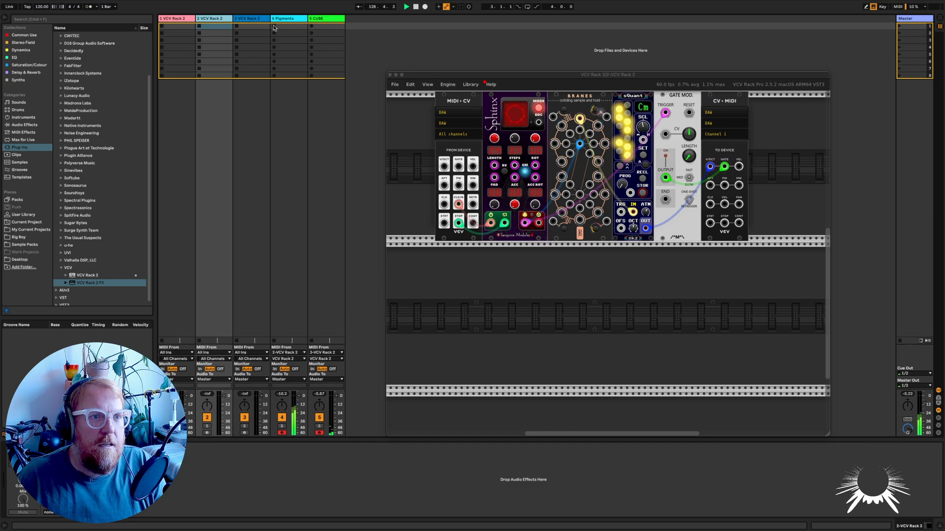
left_click(287, 20)
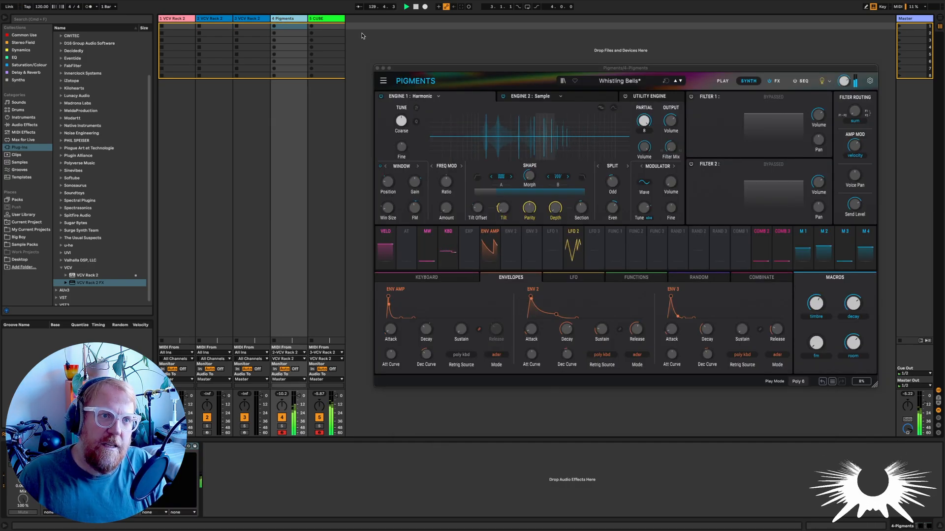
left_click(324, 20)
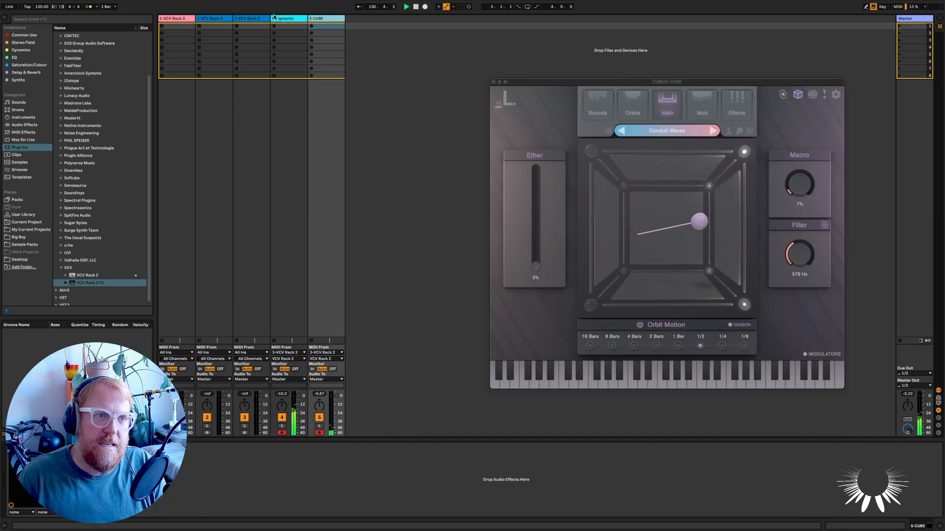
left_click(288, 20)
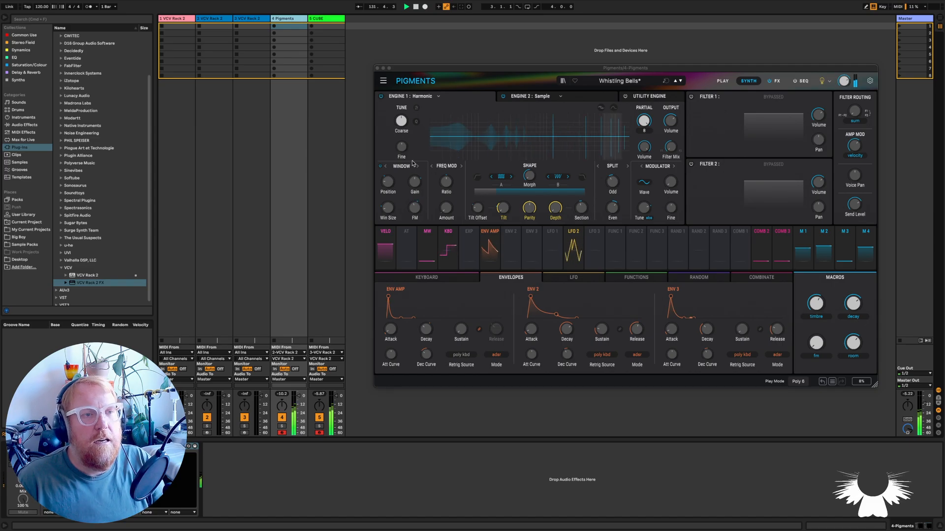
Step: Show track 1's two-row VCV Rack patch beside the track list and examine its two CV-MIDI output modules
left_click(185, 21)
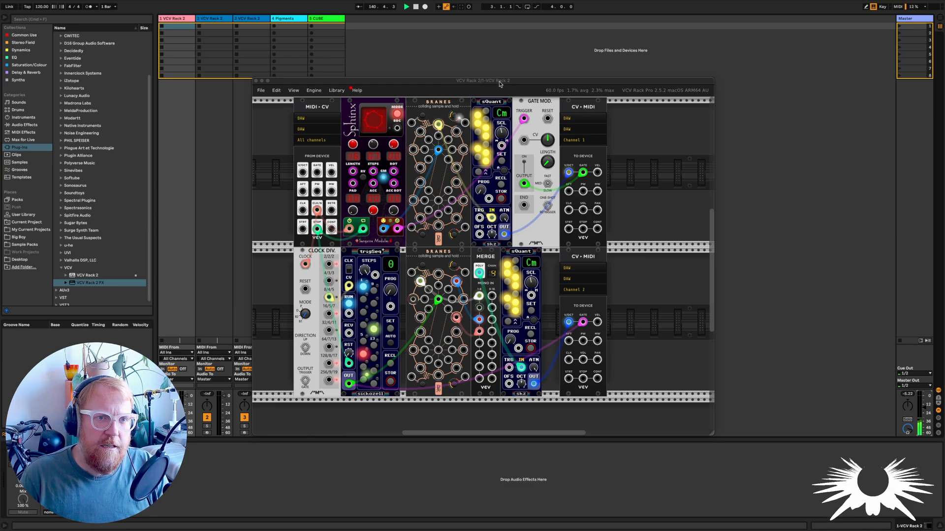
left_click_drag(504, 83, 629, 63)
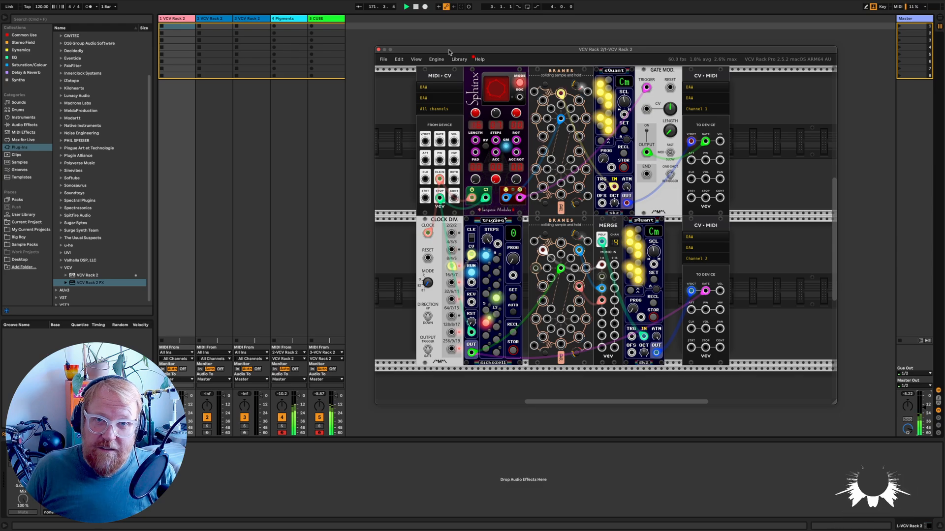
scroll(400, 114, "up", 2)
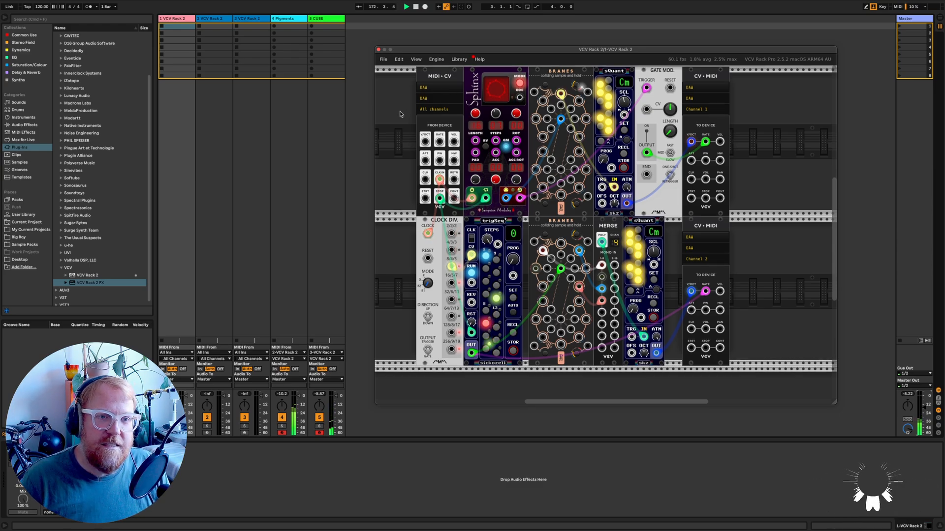
scroll(400, 114, "left", 2)
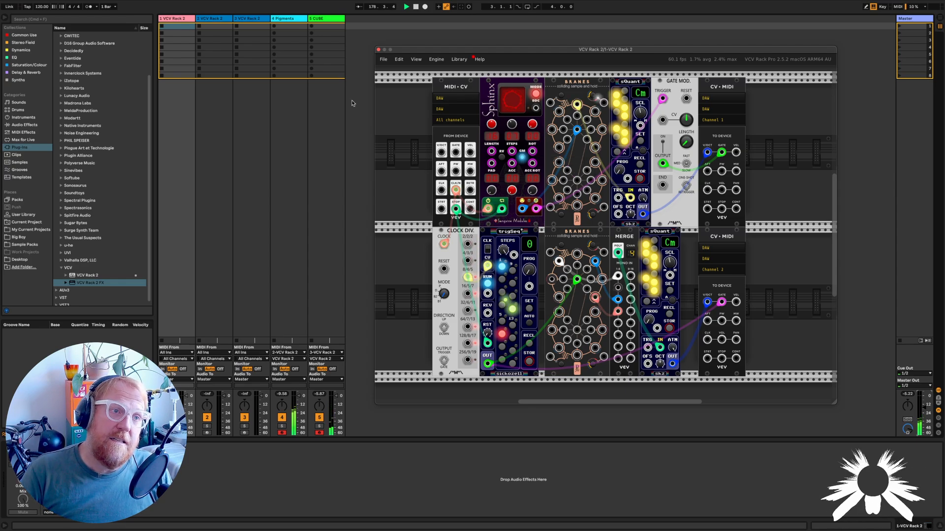
Step: Route the Pigments track's MIDI input from 1-VCV Rack 2 and solo the track
left_click(291, 18)
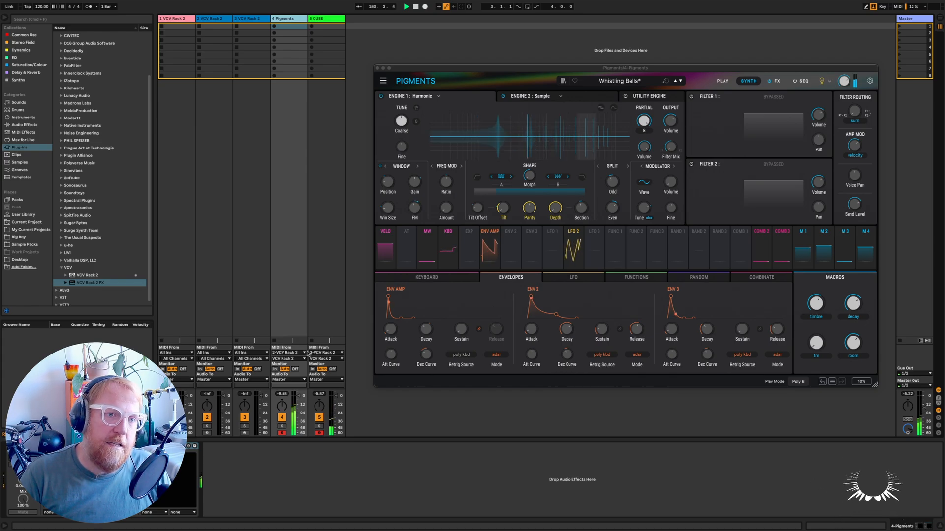
left_click(288, 353)
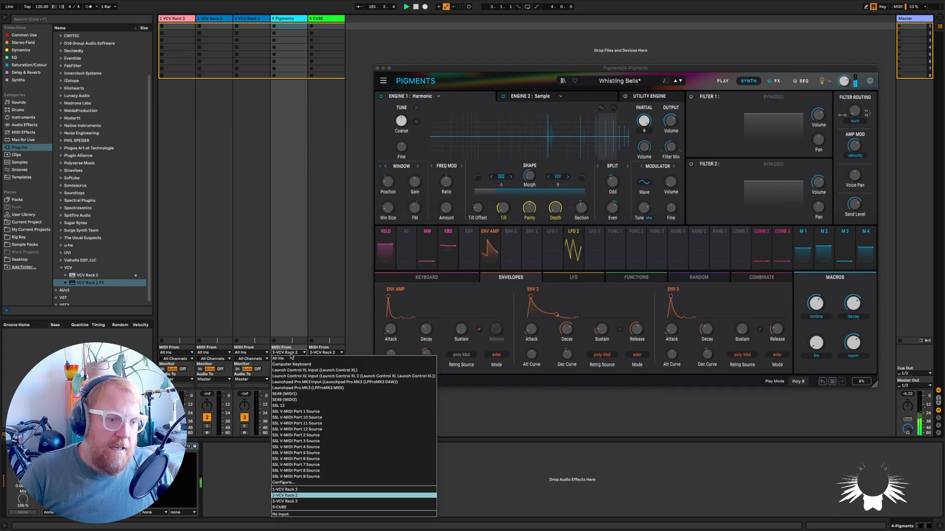
left_click(294, 490)
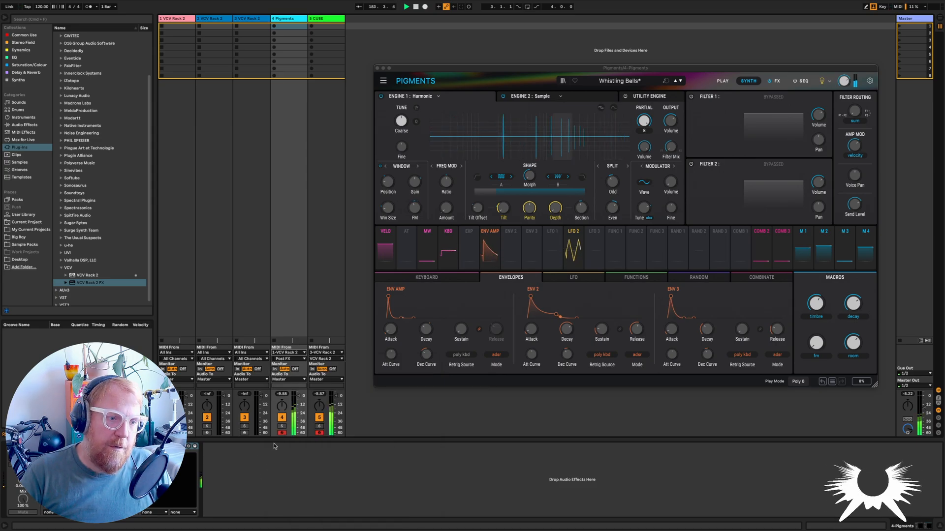
left_click(281, 426)
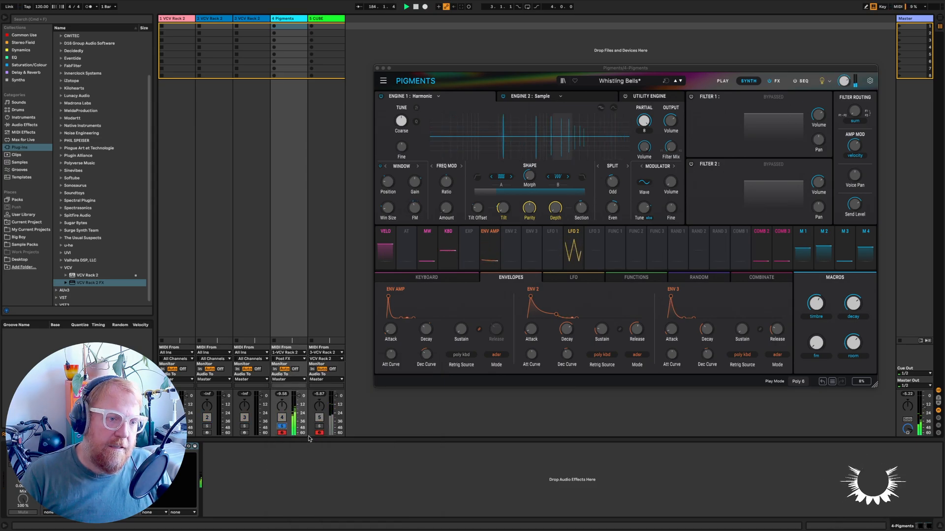
Step: Compare the MIDI input channel options offered on the Pigments track with those on the CUBE track
left_click(289, 359)
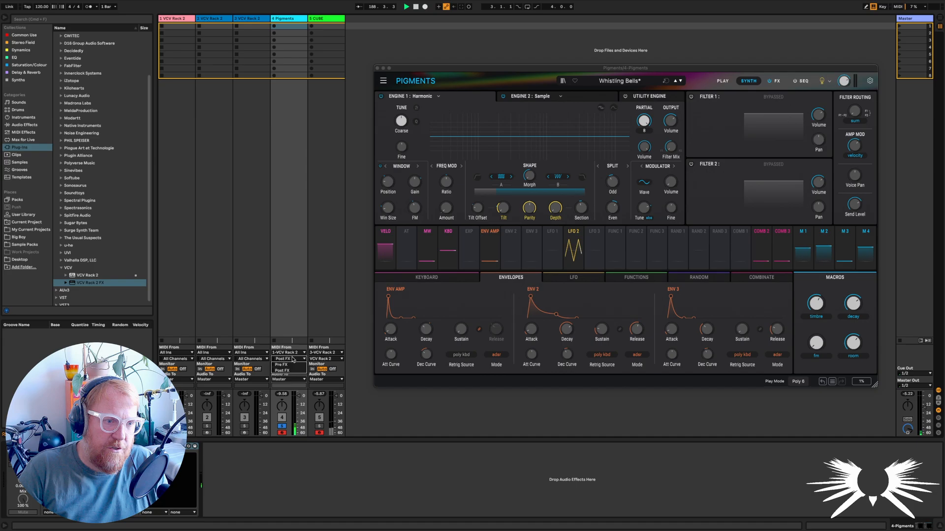
left_click(321, 360)
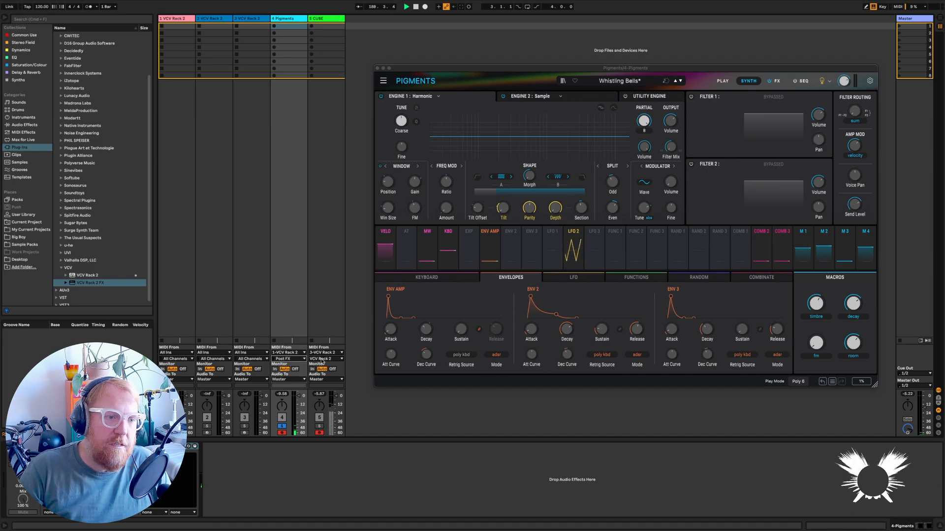
left_click(323, 360)
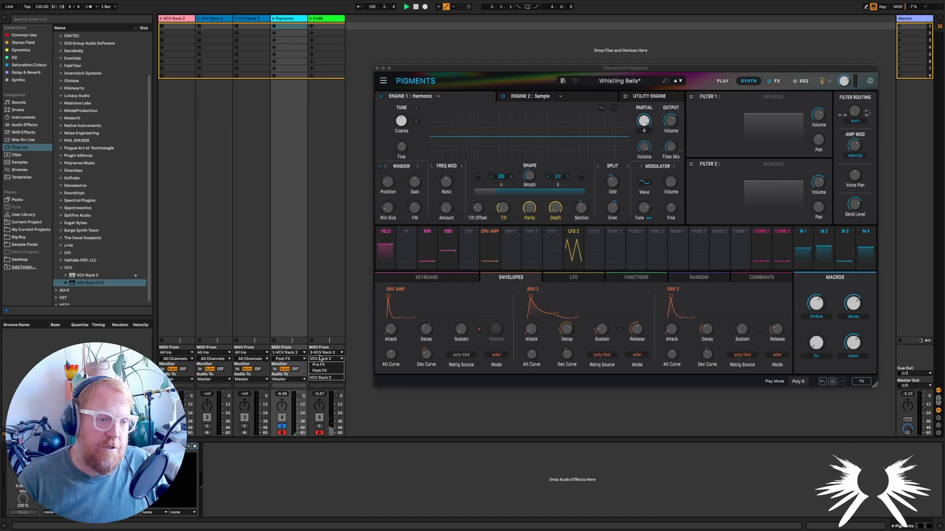
left_click(286, 359)
Step: Set the Pigments track's MIDI input to 2-VCV Rack 2 with VCV Rack 2 as the channel, and solo the CUBE track too
left_click(288, 352)
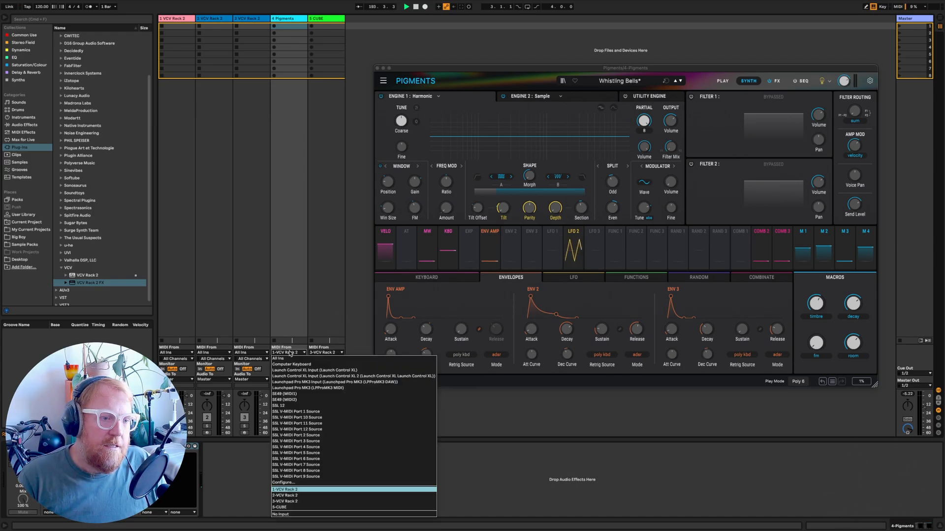
left_click(285, 496)
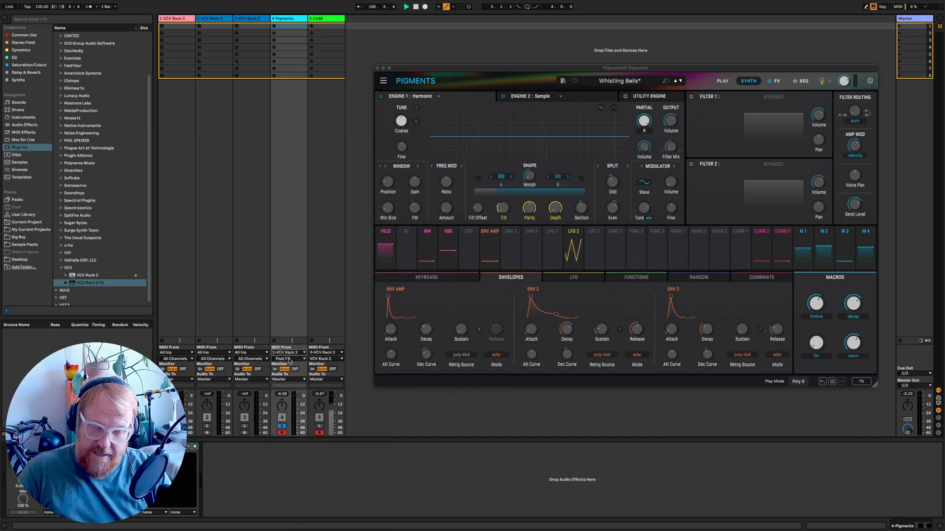
left_click(289, 359)
left_click(290, 378)
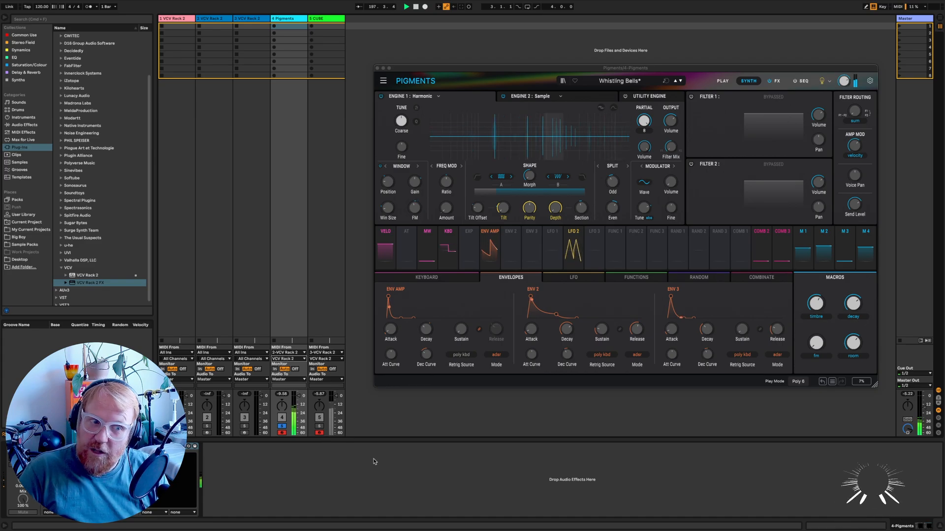
left_click(319, 426)
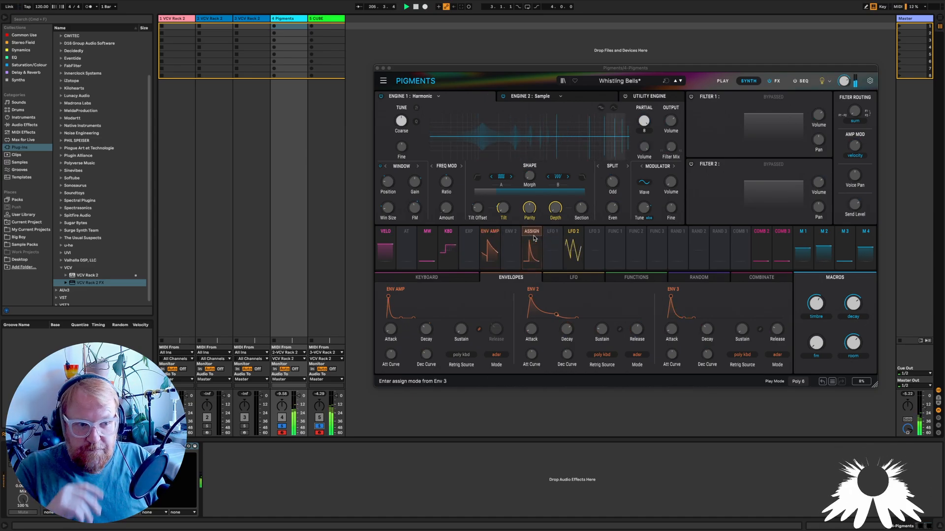
Step: Examine the VCV Rack patch on track 2 and the VCV Rack 2 FX patch on the Pigments track
left_click(215, 18)
scroll(547, 240, "up", 2)
scroll(547, 241, "up", 1)
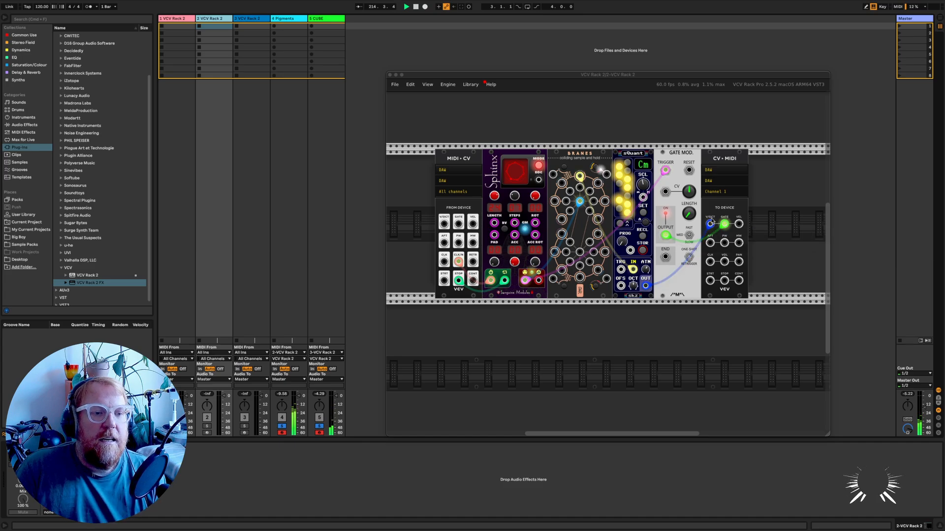
left_click(284, 22)
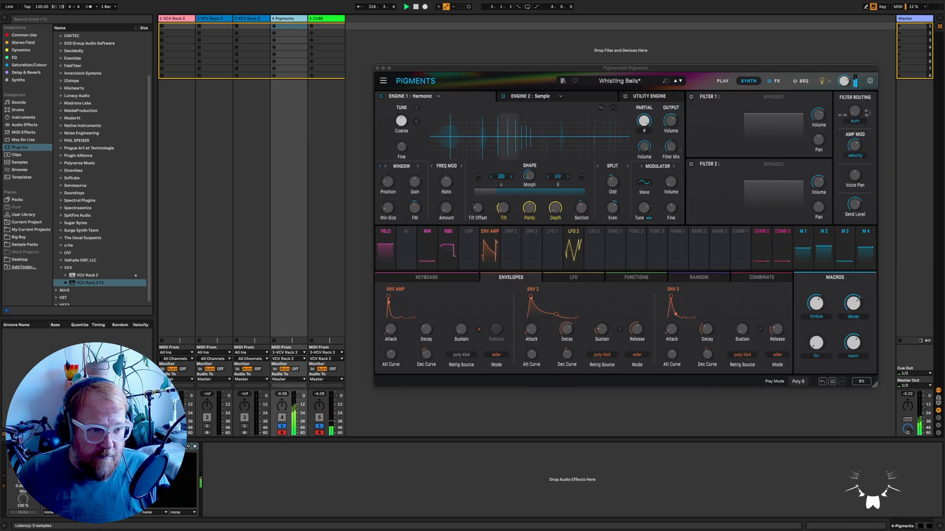
left_click_drag(483, 268, 600, 362)
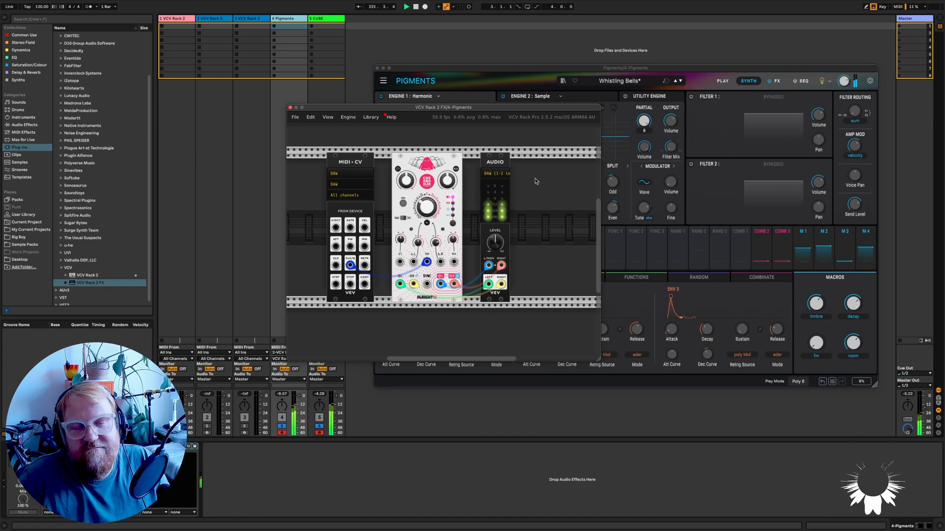
left_click(290, 107)
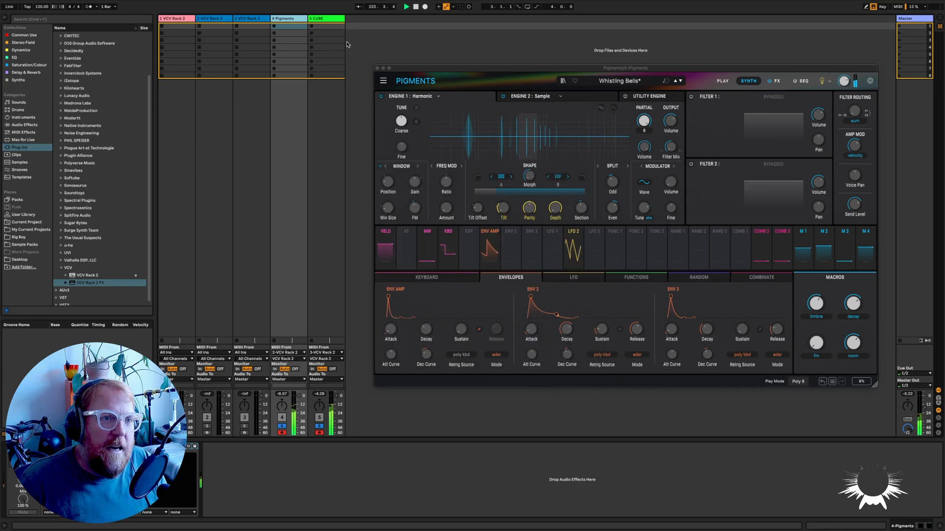
Step: Clear the solos on the Pigments and CUBE tracks and mute both tracks
left_click(325, 114)
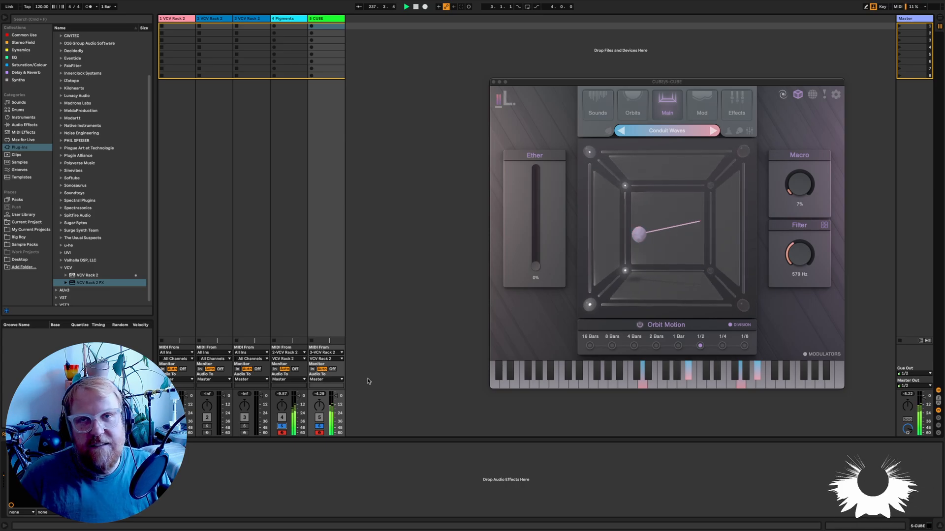
left_click(319, 427)
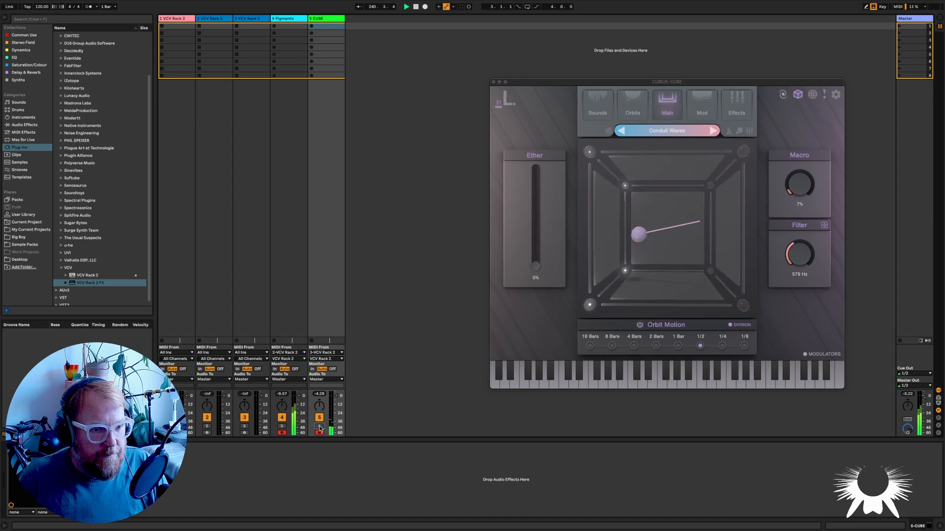
left_click(282, 418)
left_click(319, 418)
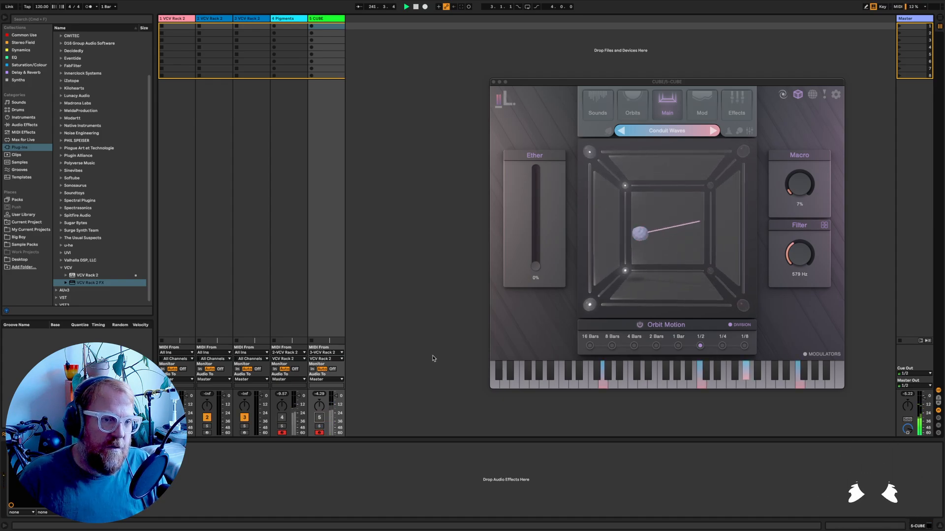
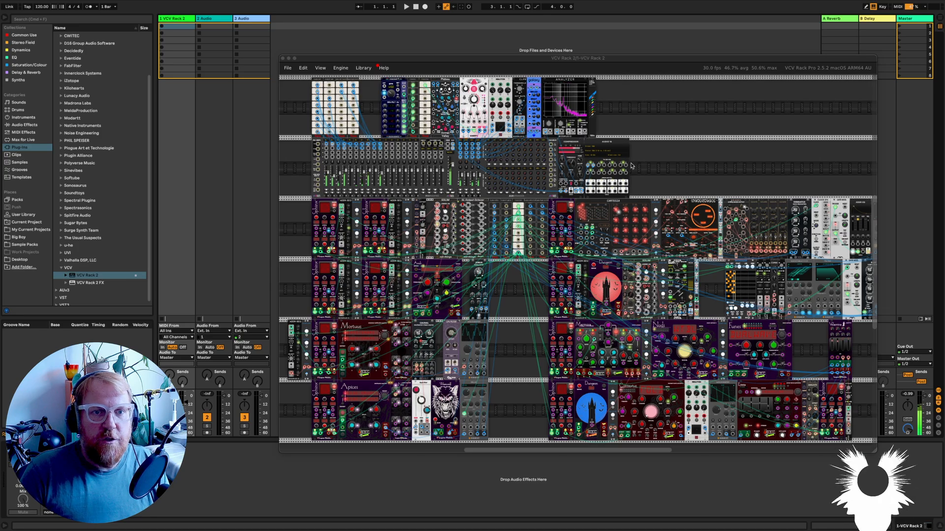
Step: Examine the Audio 16 module and the nearby mixer in the large VCV Rack patch
scroll(640, 197, "up", 3)
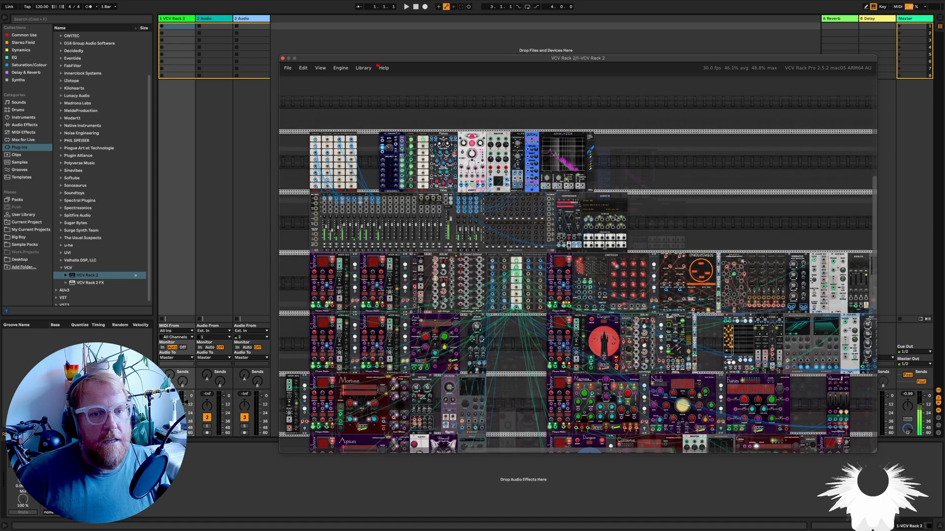
scroll(654, 203, "up", 5)
scroll(693, 245, "up", 5)
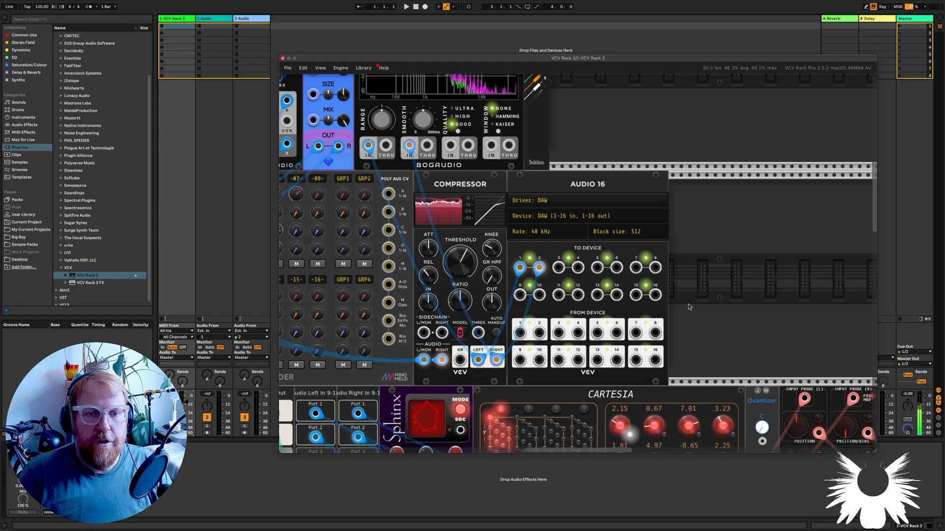
scroll(690, 317, "down", 2)
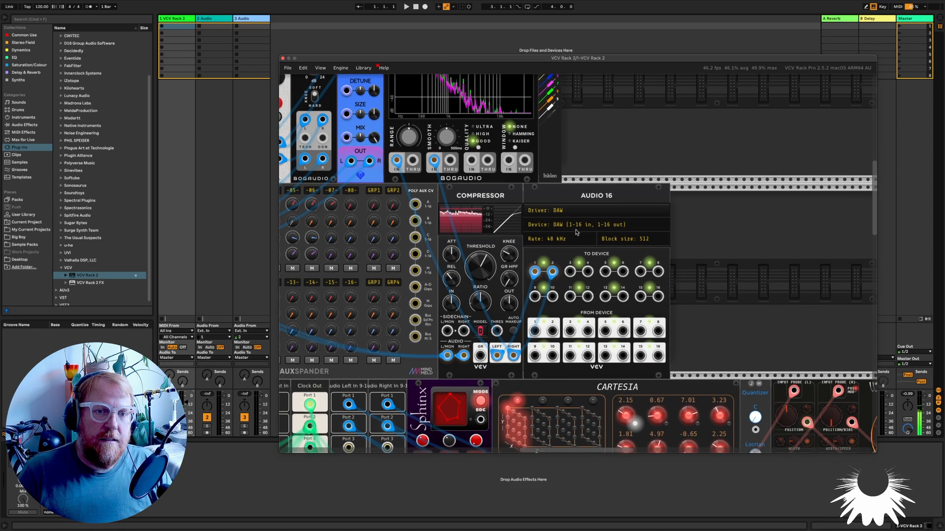
scroll(643, 330, "down", 5)
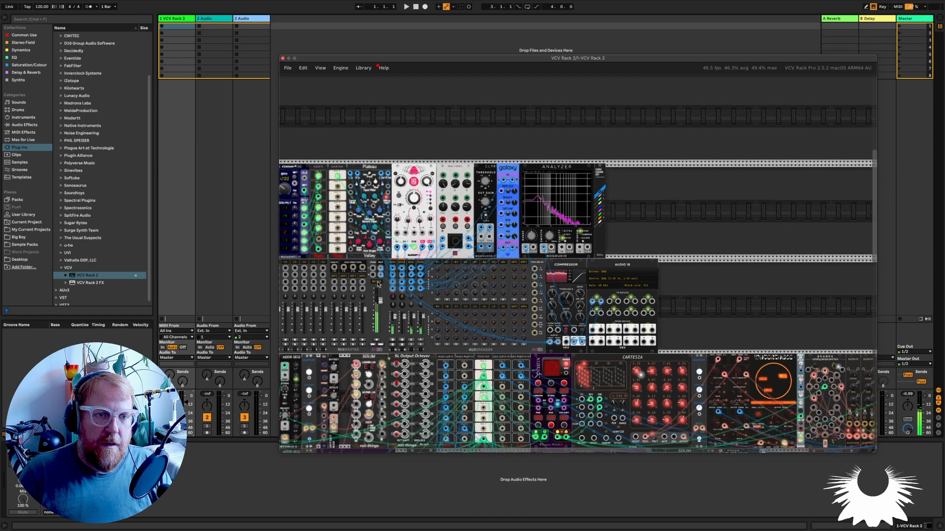
Step: Search the module browser for "midi" and add a MIDI-CV module beside the Clocker module
scroll(358, 276, "left", 7)
scroll(601, 217, "up", 4)
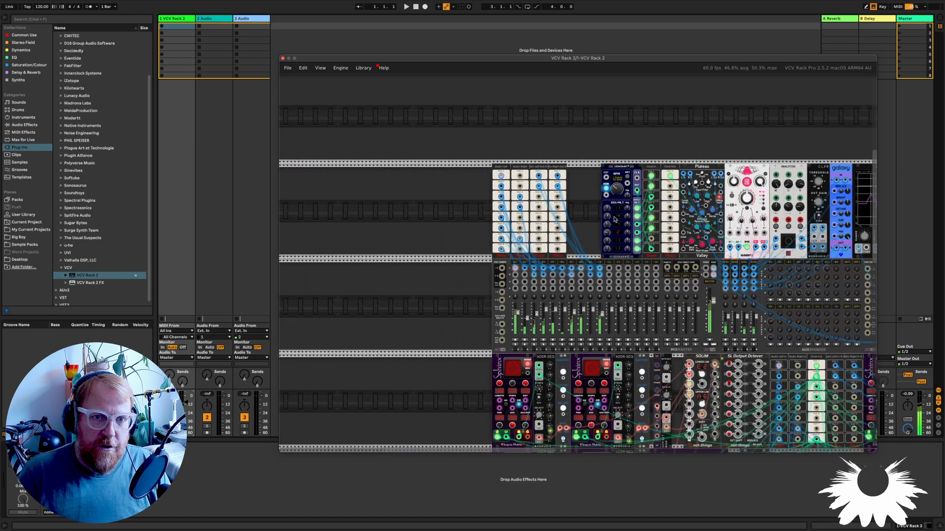
scroll(602, 216, "up", 4)
scroll(562, 191, "down", 4)
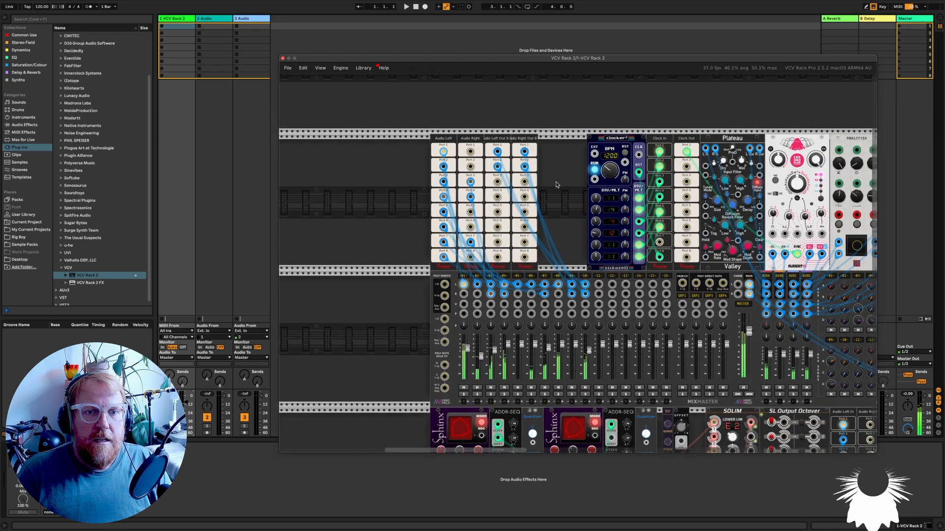
right_click(557, 185)
type("midi")
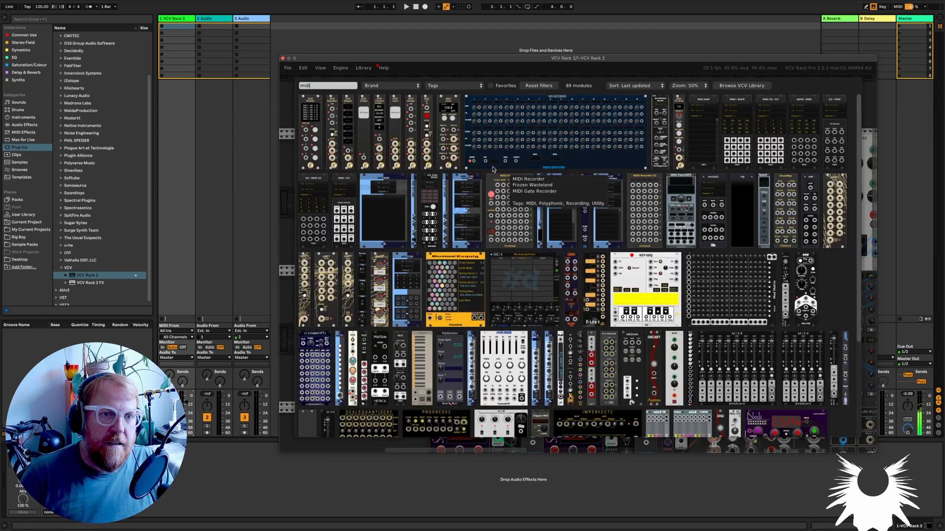
left_click(343, 228)
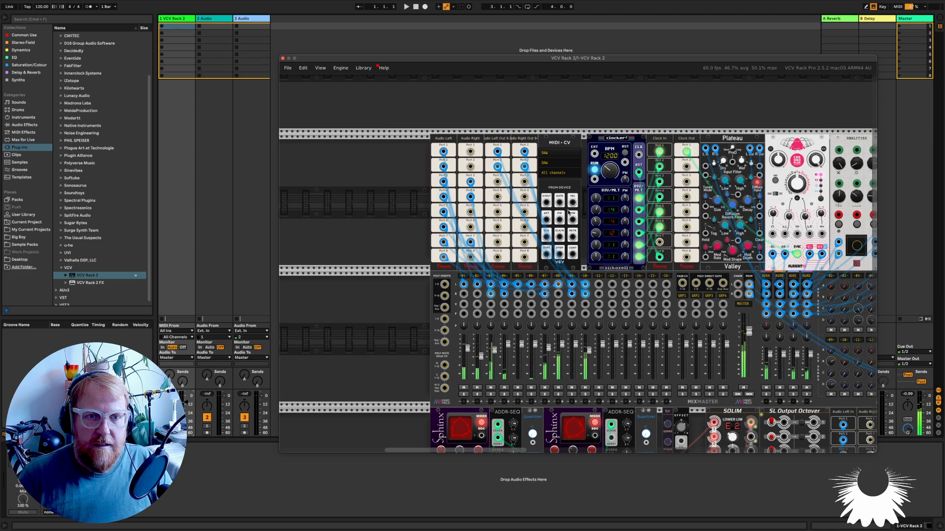
Step: Patch the MIDI-CV module's CLK/N output to the Clocker module's EXT input
scroll(552, 214, "up", 4)
scroll(551, 214, "up", 1)
scroll(552, 215, "up", 1)
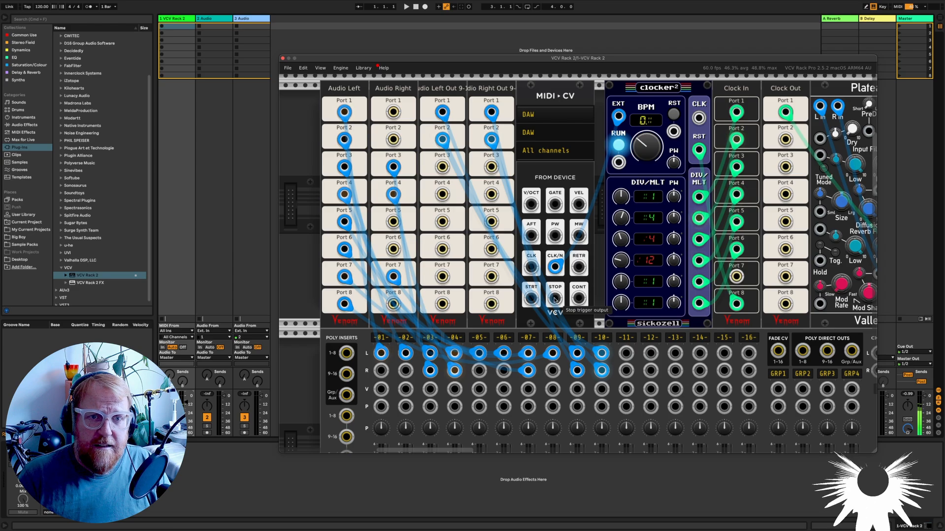
Step: Switch the Clocker module's RUN state off and on again, and start Live's transport
left_click(618, 145)
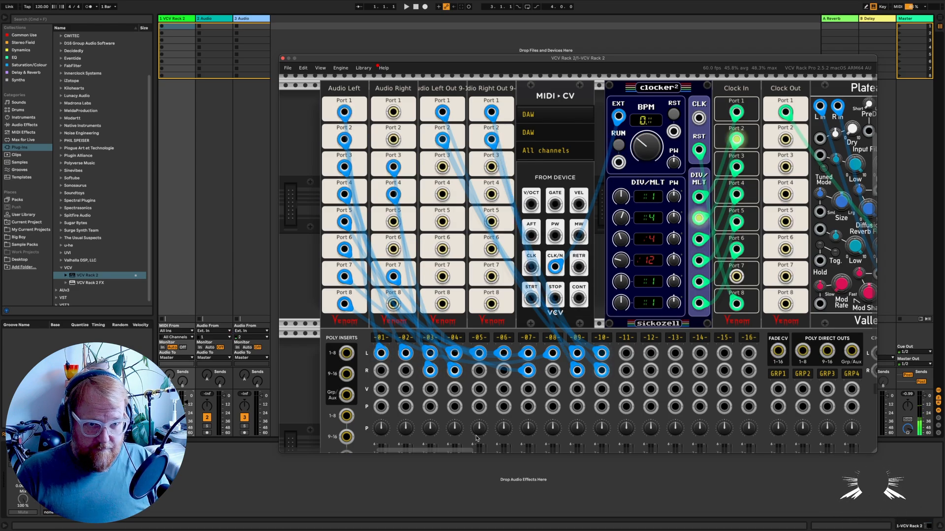
left_click(238, 489)
left_click(622, 147)
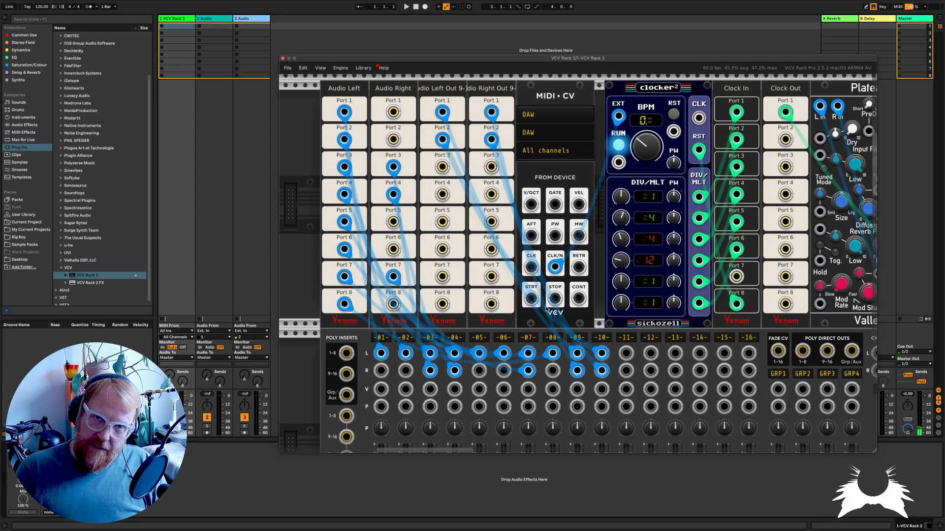
left_click(207, 466)
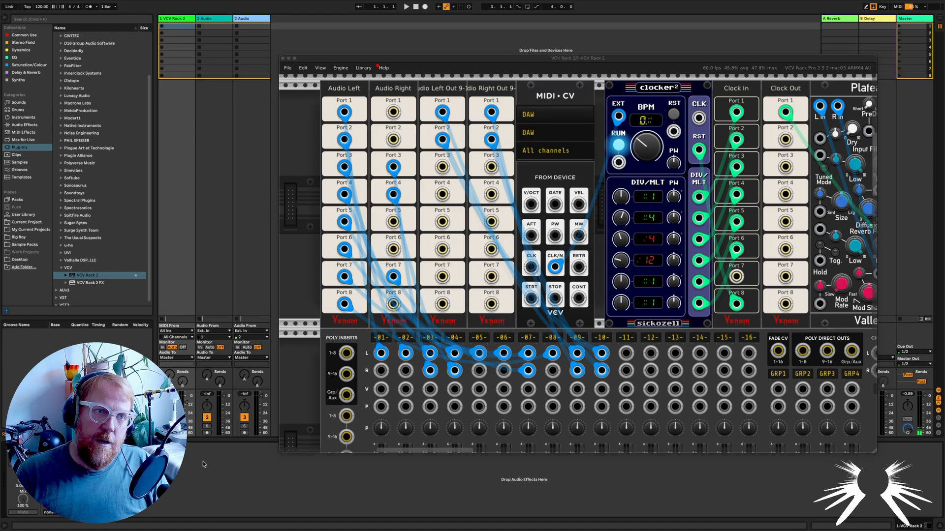
key("space")
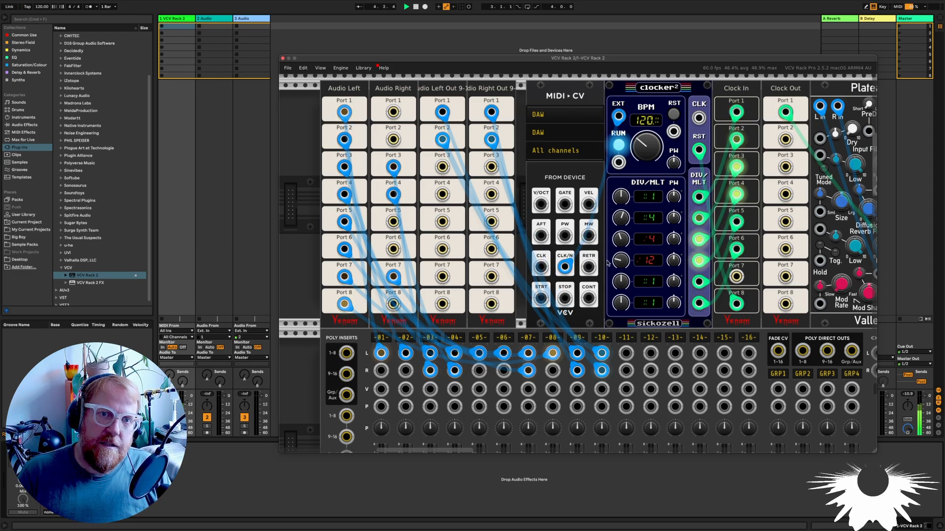
Step: Examine the effects row, the Audio 16 module's device ports and the MixMaster mixer while the patch plays
scroll(635, 273, "down", 5)
scroll(651, 280, "down", 5)
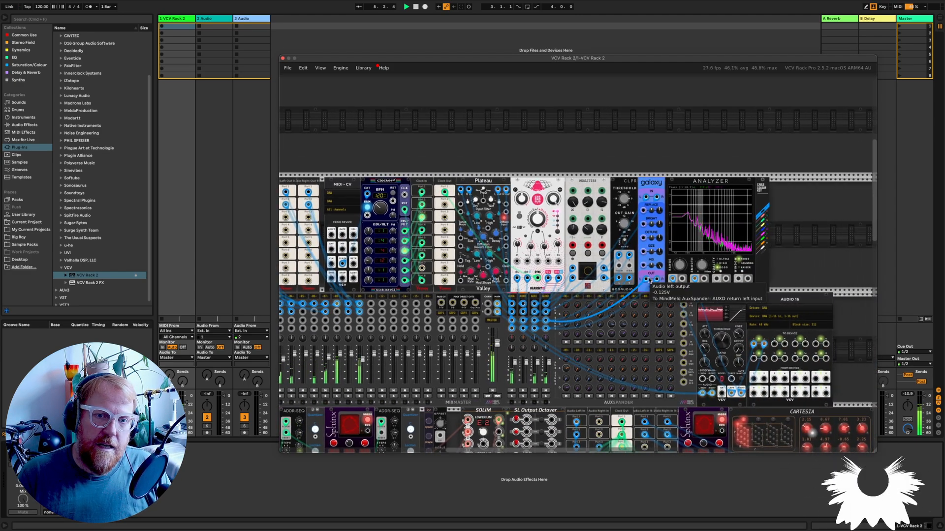
scroll(651, 281, "up", 8)
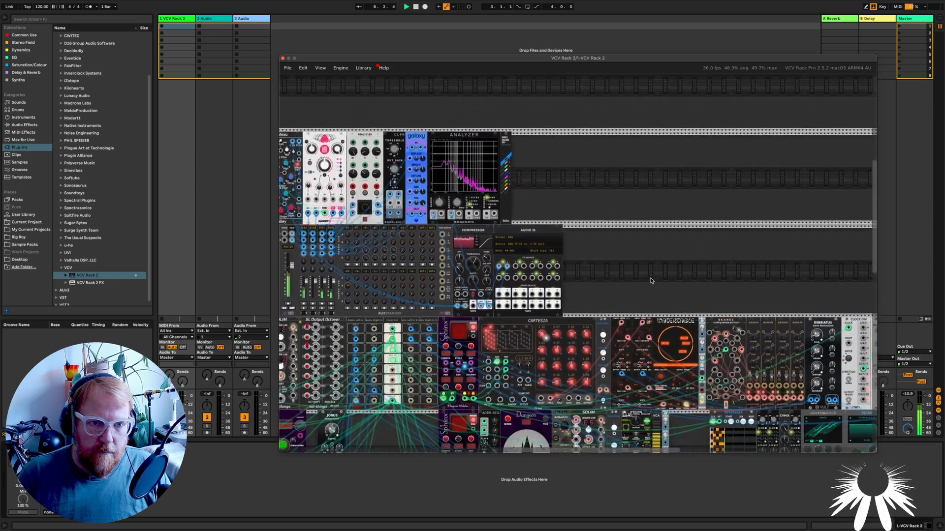
scroll(530, 243, "up", 5)
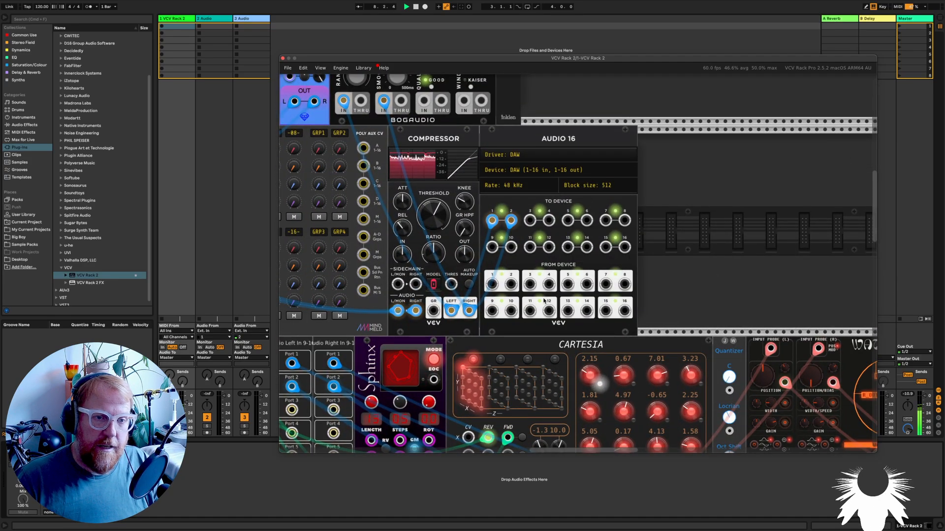
scroll(531, 299, "down", 5)
scroll(497, 302, "down", 4)
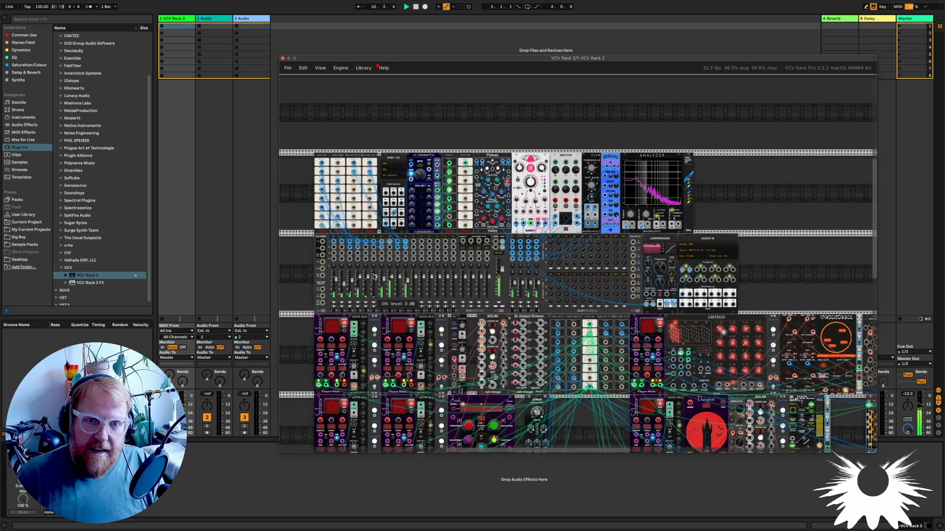
scroll(357, 261, "up", 5)
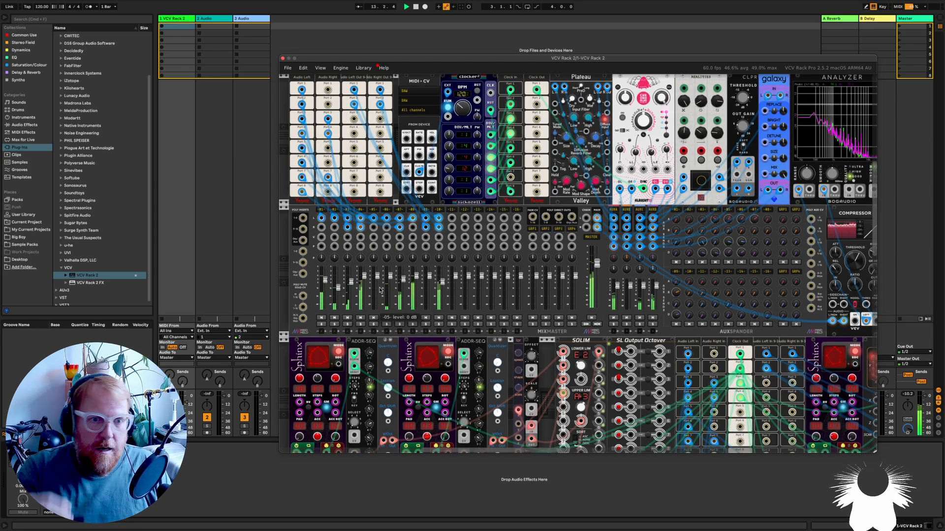
Step: Move the four Audio Left and Audio Right port modules together into the empty rack space above and beside the Audio 16 module
scroll(470, 315, "down", 5)
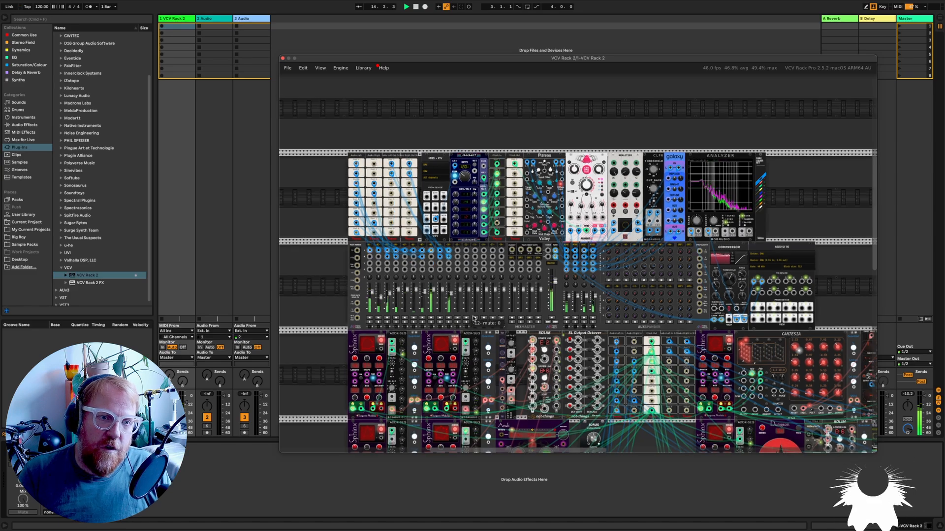
scroll(620, 340, "right", 5)
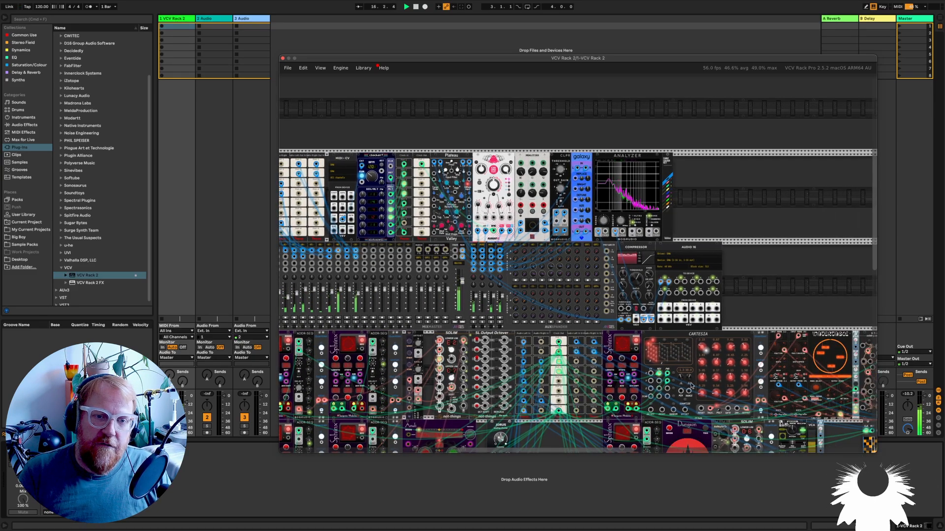
scroll(448, 258, "left", 4)
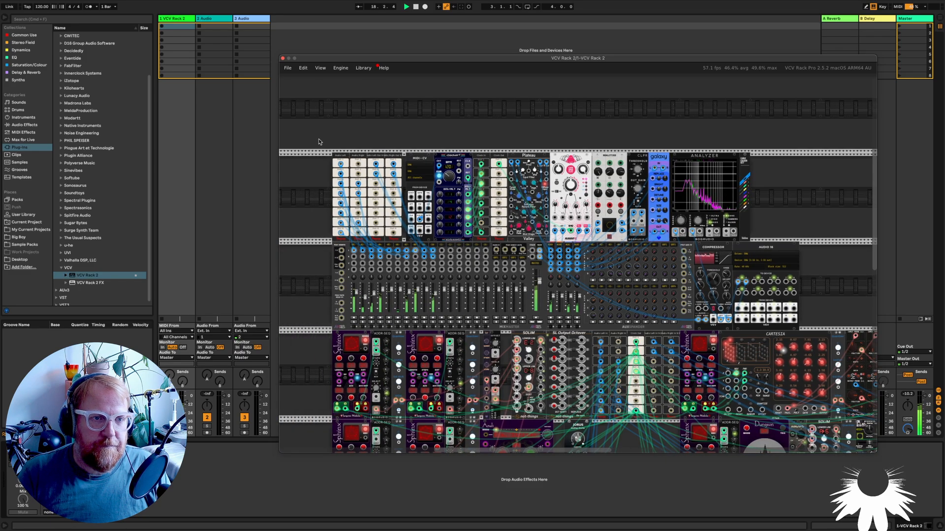
left_click_drag(318, 141, 776, 194)
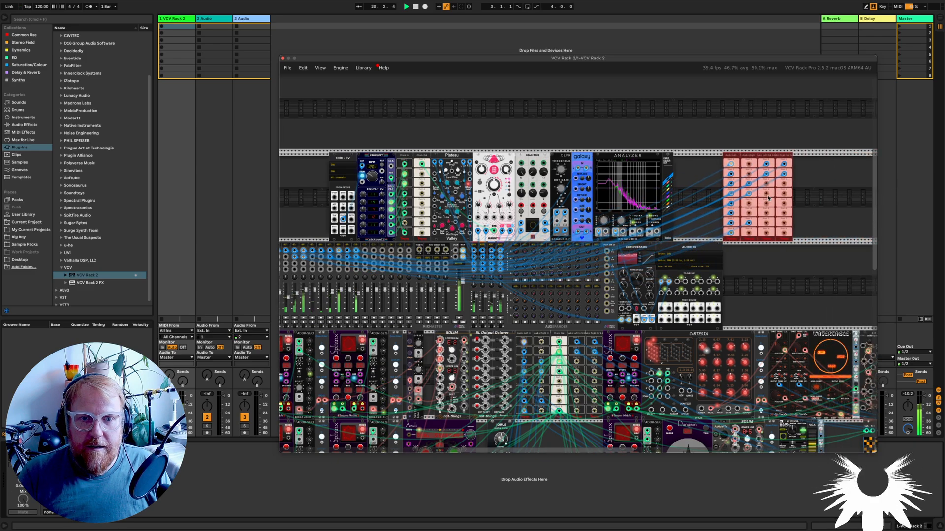
scroll(755, 254, "up", 4)
scroll(755, 254, "up", 5)
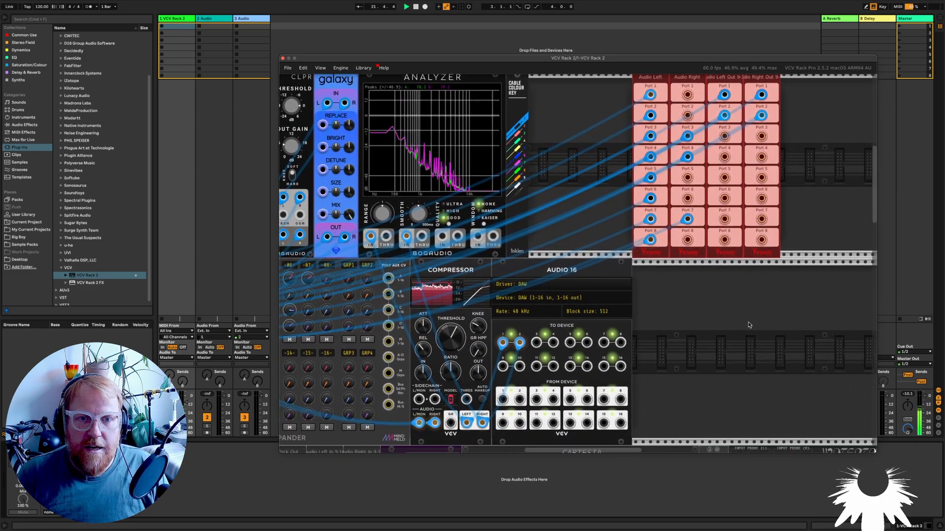
left_click(749, 325)
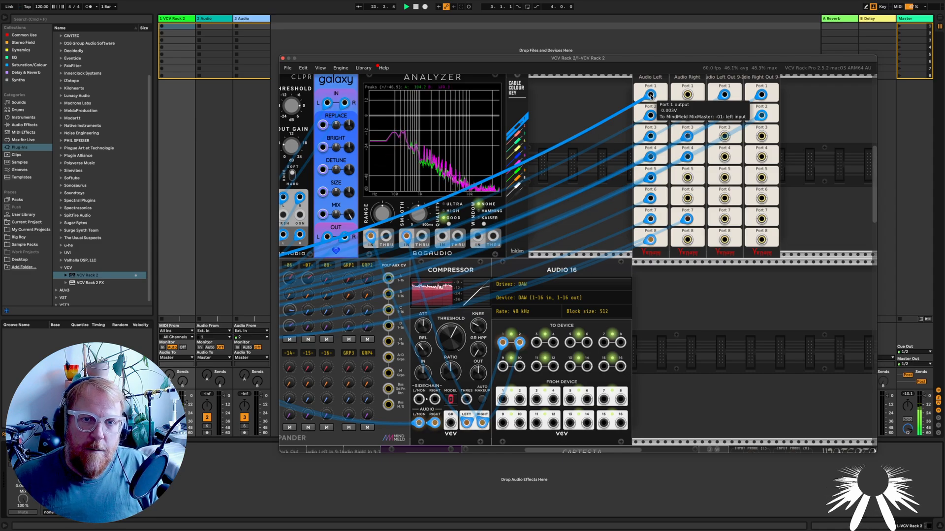
Step: Patch the Audio Left module's port 1 and port 2 outputs to the Audio 16 module's device inputs 1 and 2
left_click_drag(651, 95, 599, 258)
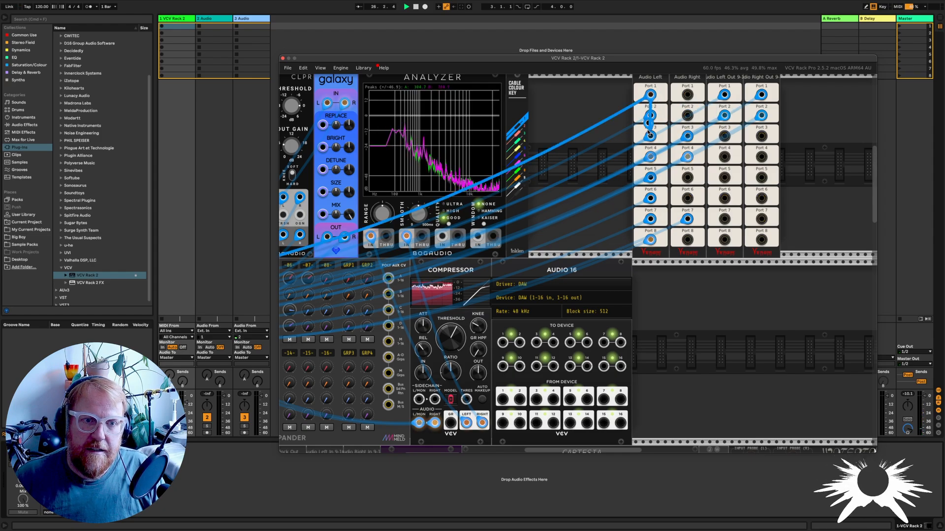
left_click_drag(650, 95, 503, 343)
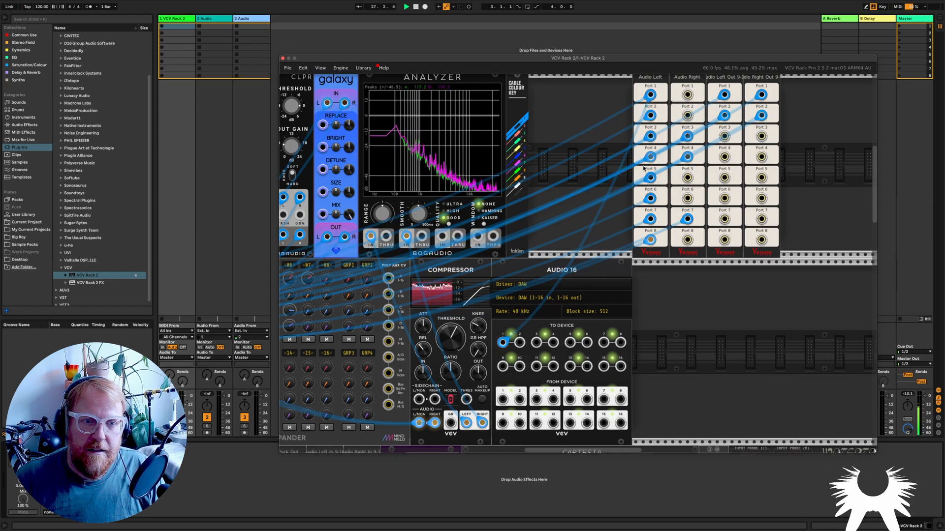
left_click_drag(650, 115, 521, 342)
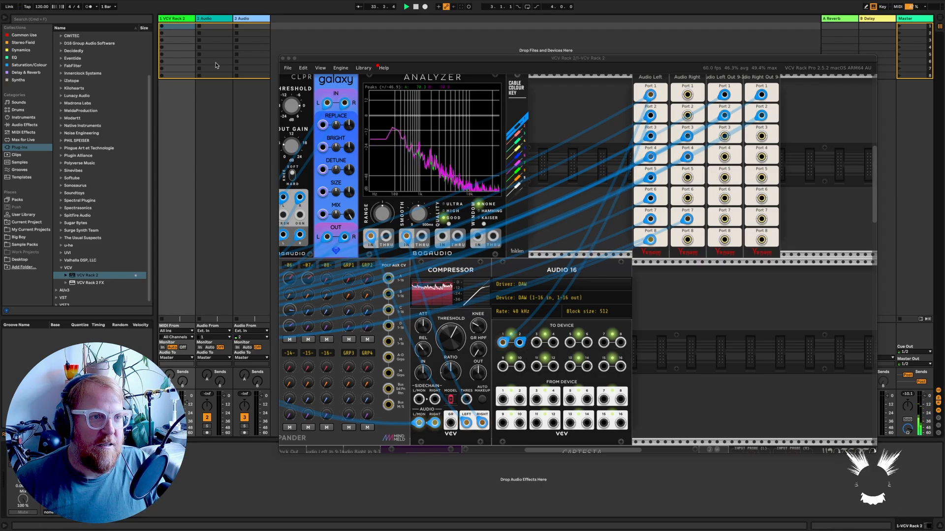
Step: Set audio track 2's input to 1-VCV Rack 2 and review its available input channels
left_click(208, 20)
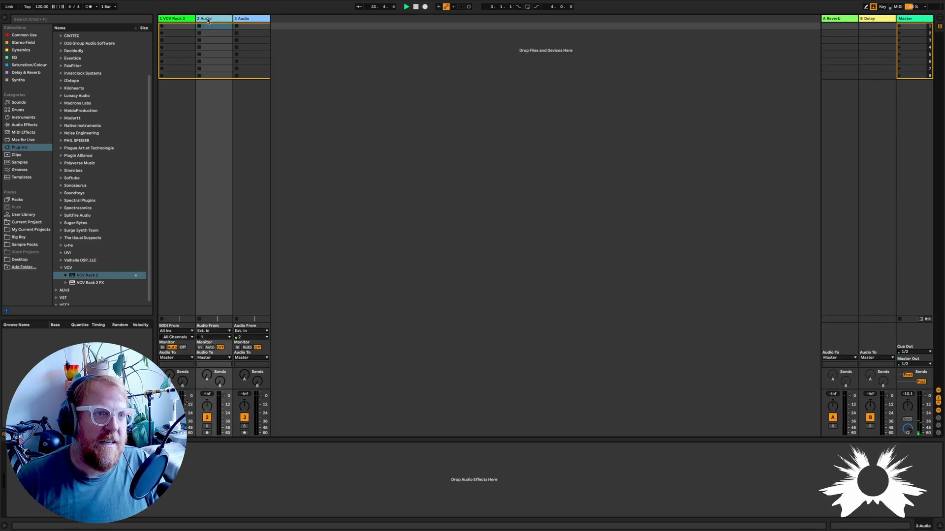
left_click(216, 333)
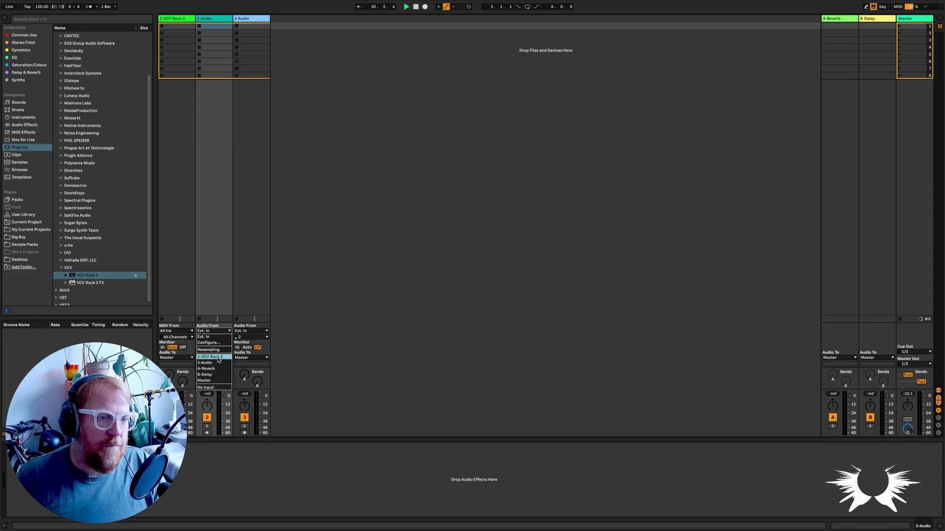
left_click(216, 359)
left_click(213, 337)
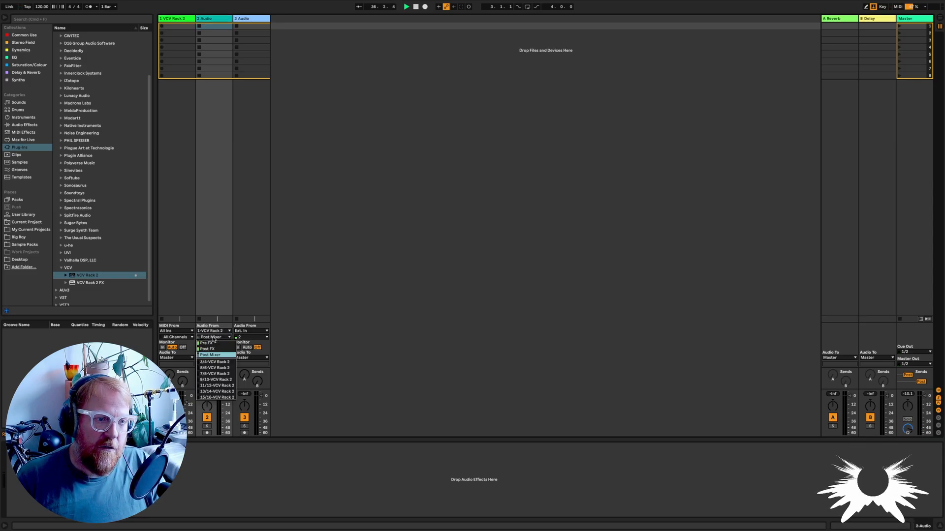
left_click(307, 327)
left_click(217, 337)
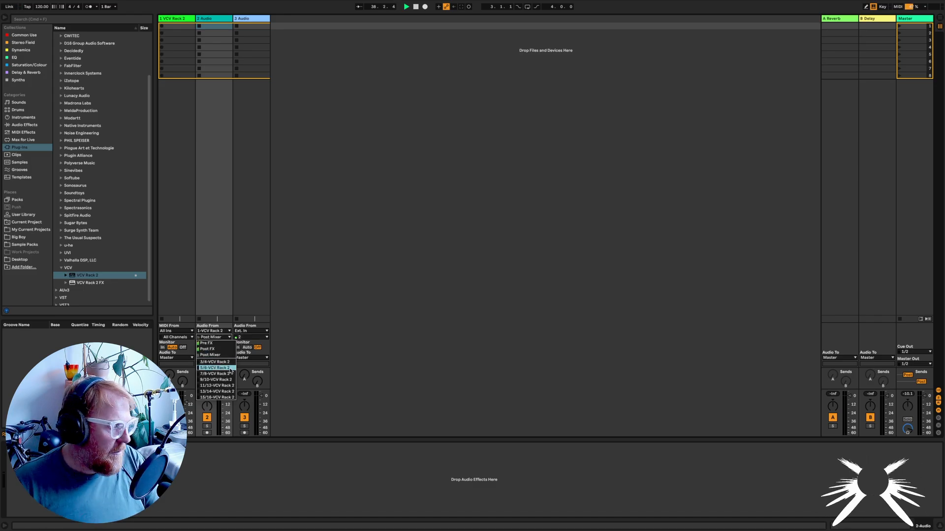
left_click(330, 172)
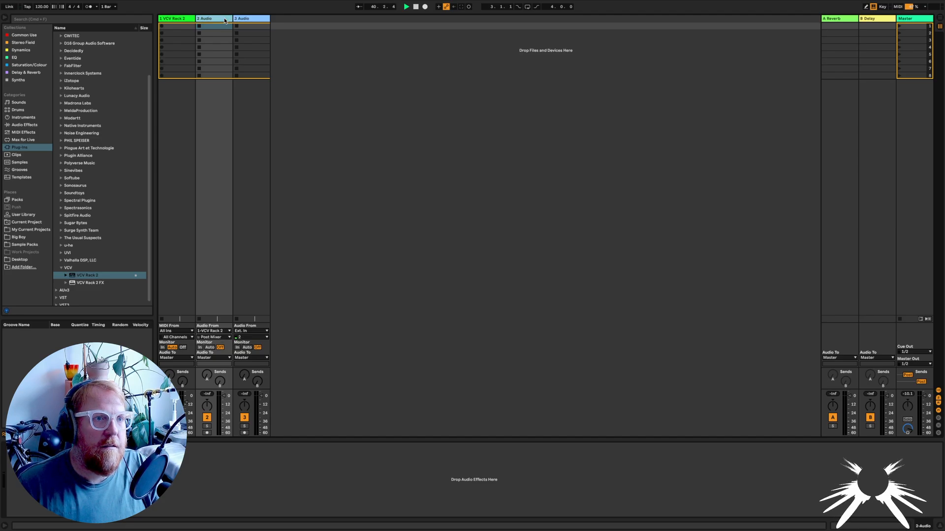
Step: Widen the browser and set audio track 2's input channel to 3/4-VCV Rack 2
left_click_drag(155, 45, 264, 66)
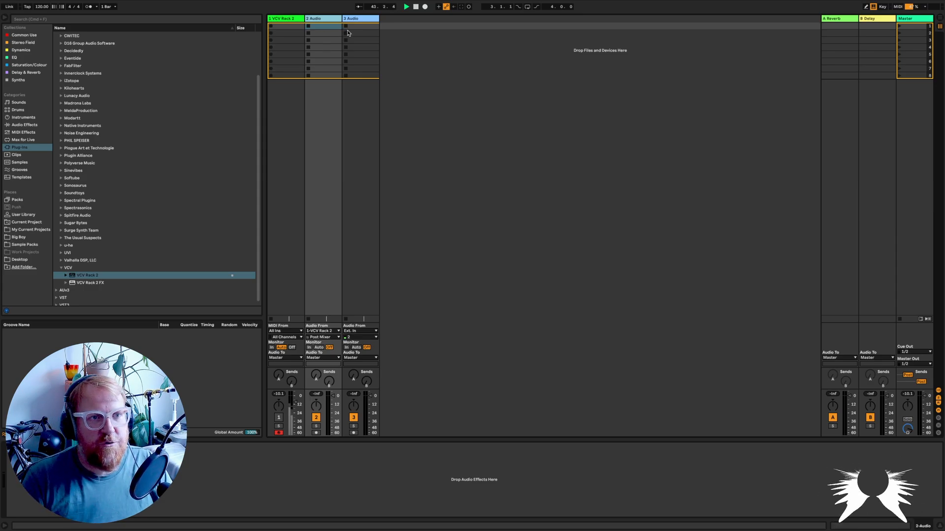
left_click(334, 336)
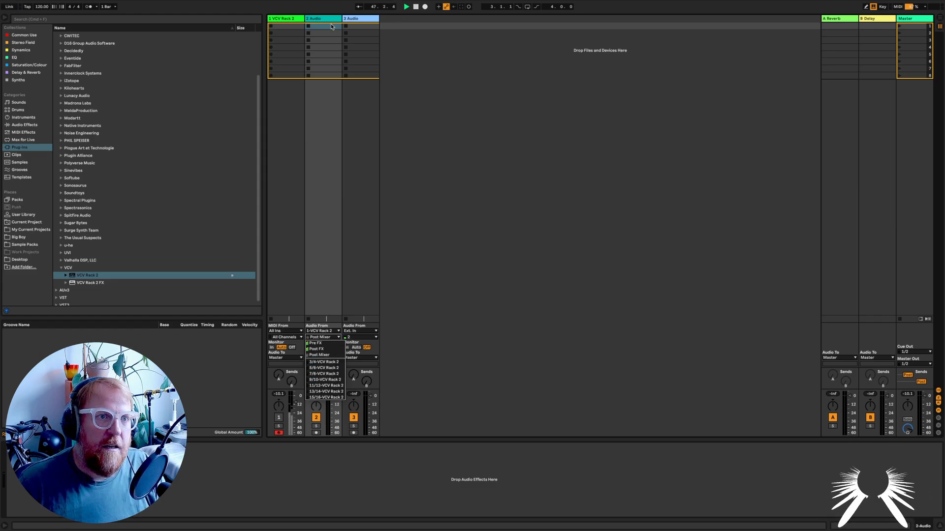
left_click(324, 364)
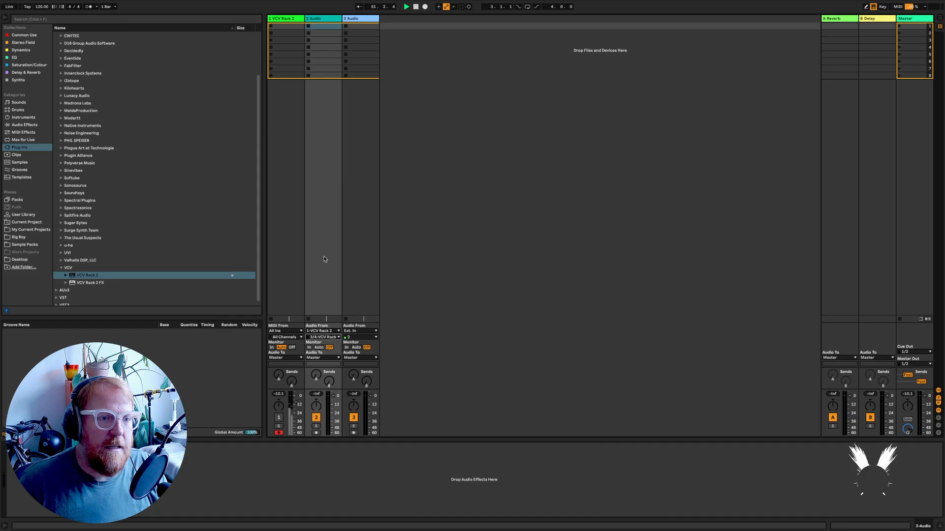
Step: Switch audio track 2's input channel to Pre FX and back to 3/4-VCV Rack 2, and reactivate the VCV Rack 2 track
left_click(325, 338)
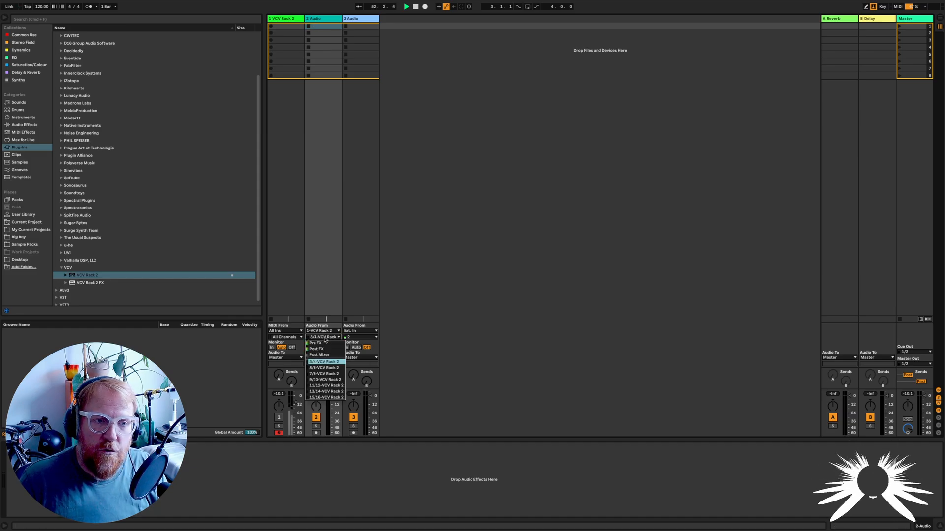
left_click(325, 343)
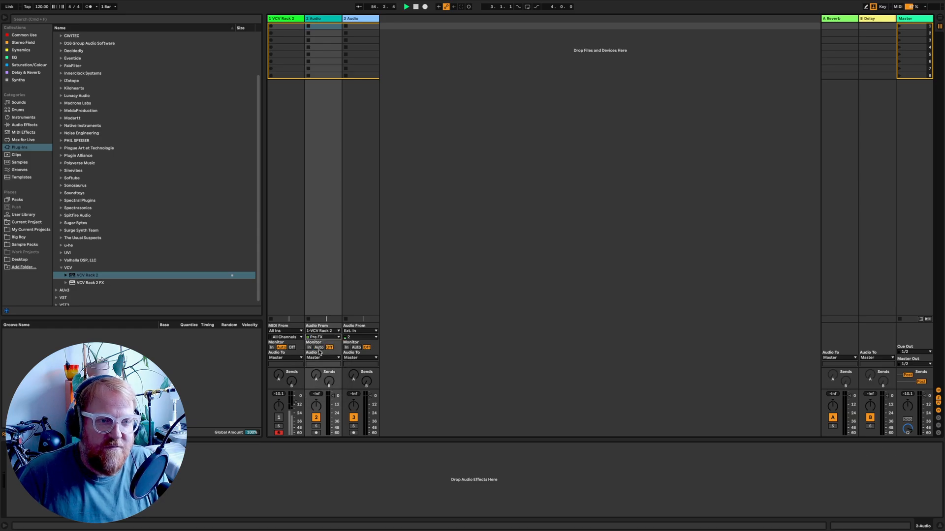
left_click(279, 418)
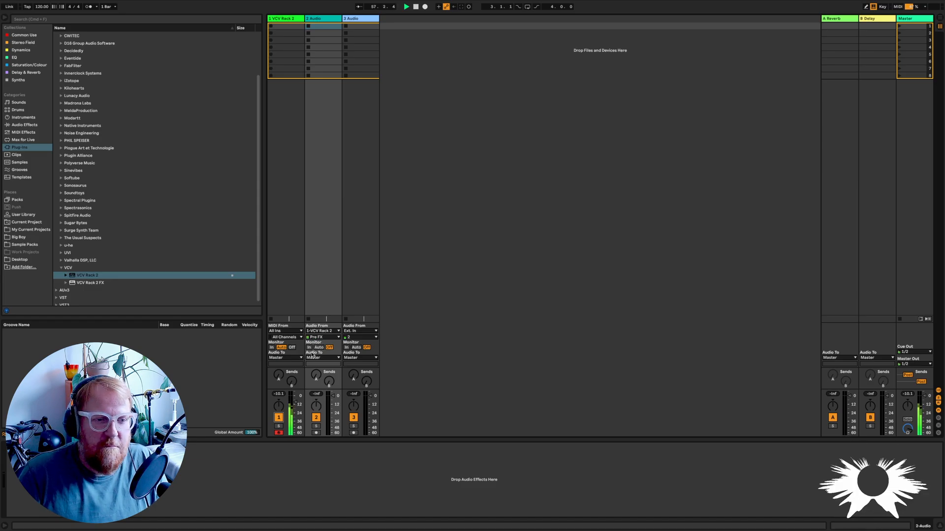
left_click(323, 338)
left_click(327, 362)
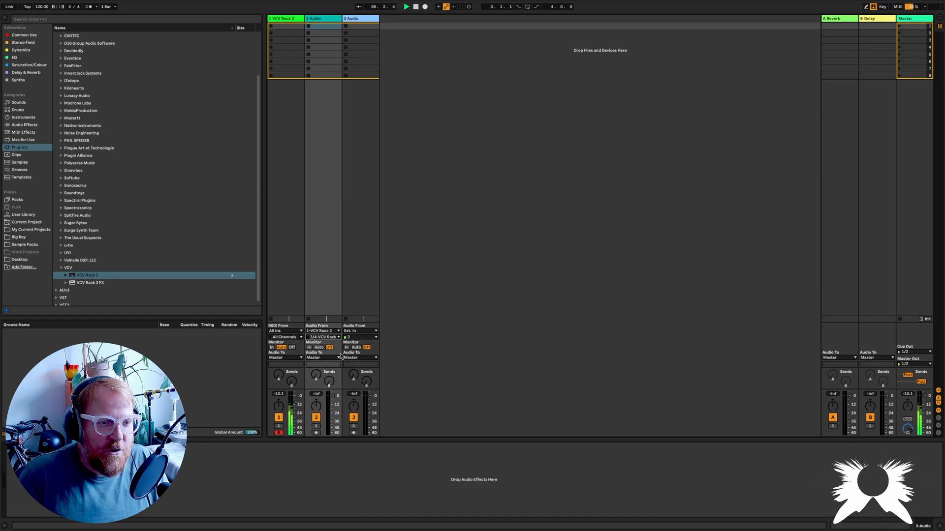
Step: Move the Audio 16 module's cables from device inputs 1 and 2 to 3 and 4, and shift the VCV Rack window aside
left_click(293, 18)
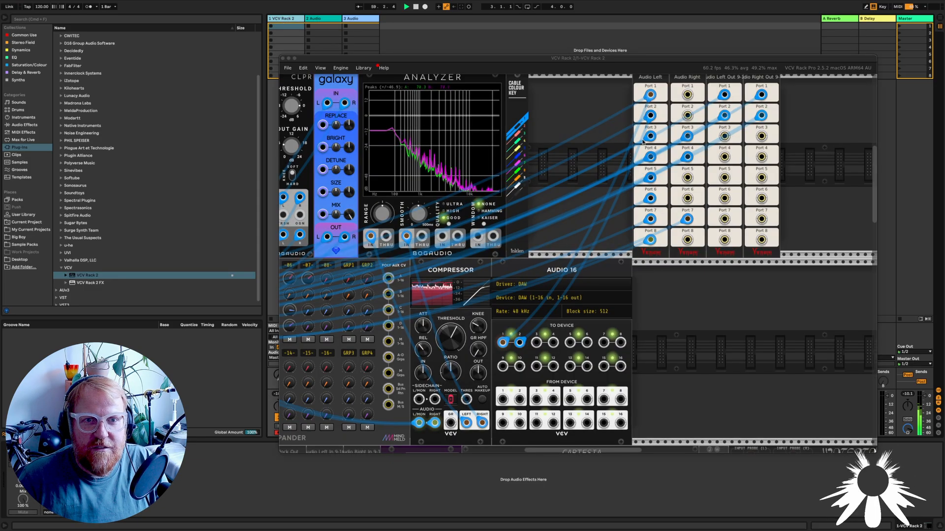
scroll(615, 138, "up", 2)
mouse_move(521, 392)
left_mouse_down()
mouse_move(554, 392)
mouse_move(520, 392)
mouse_move(536, 392)
left_mouse_up()
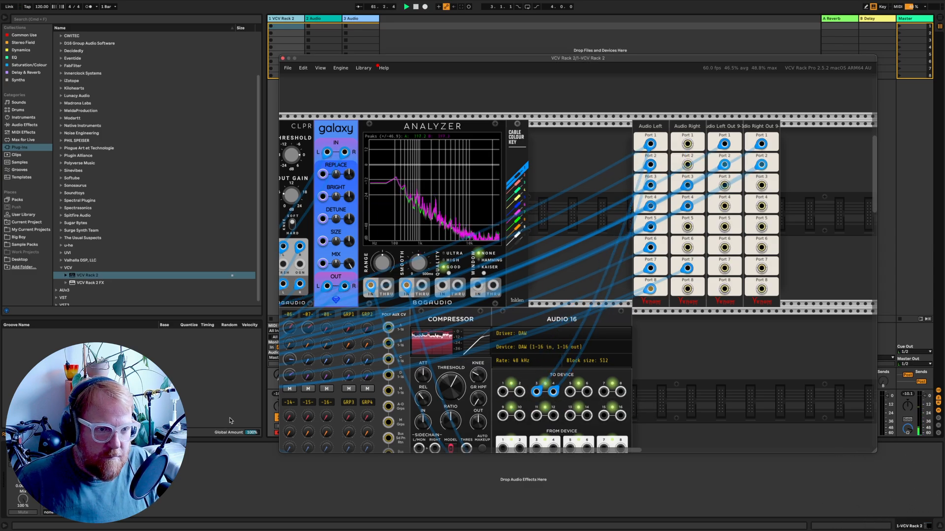
left_click(413, 43)
left_click_drag(319, 60, 508, 73)
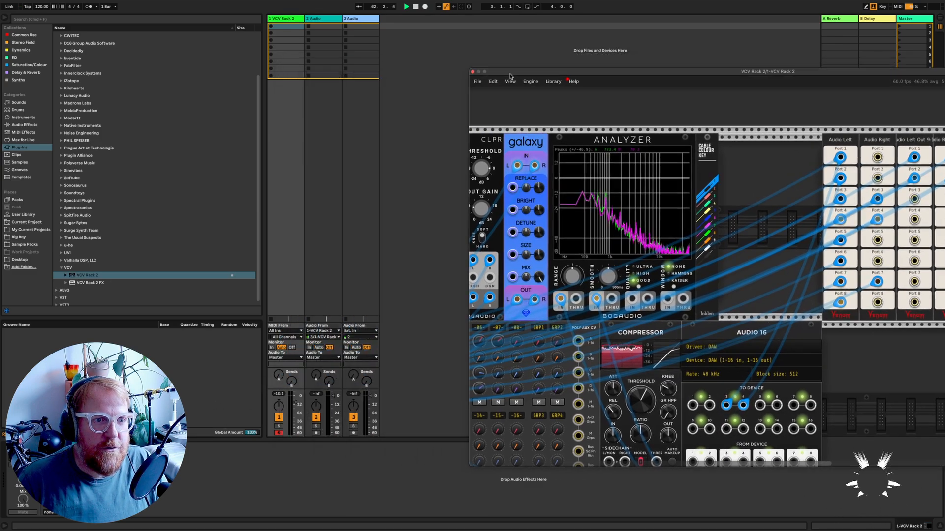
left_click(333, 315)
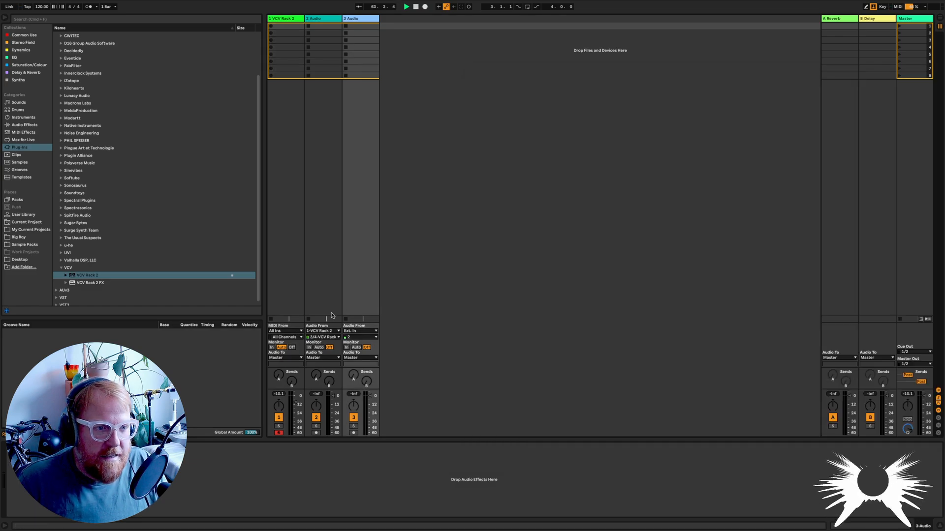
Step: Try audio track 2's In monitoring, set it to Auto, and toggle the track's record arm on and off
left_click(324, 337)
left_click(320, 337)
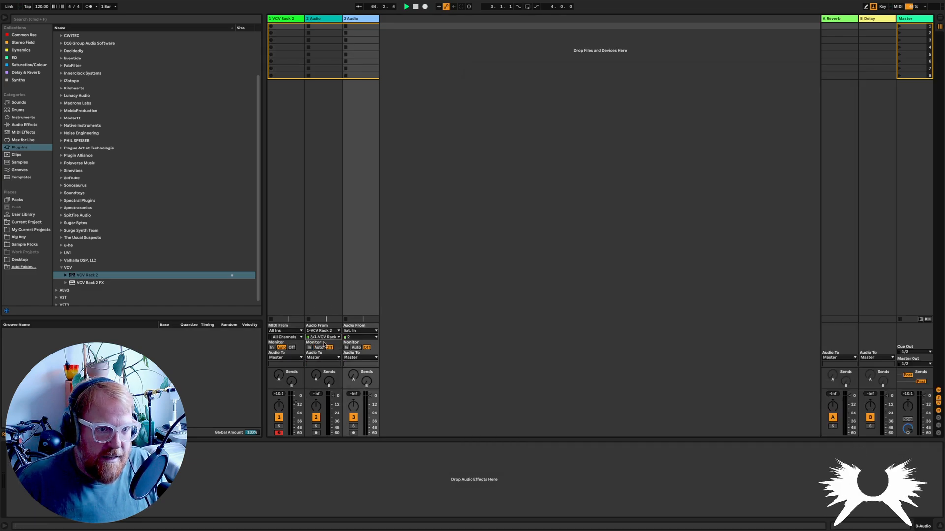
left_click(310, 348)
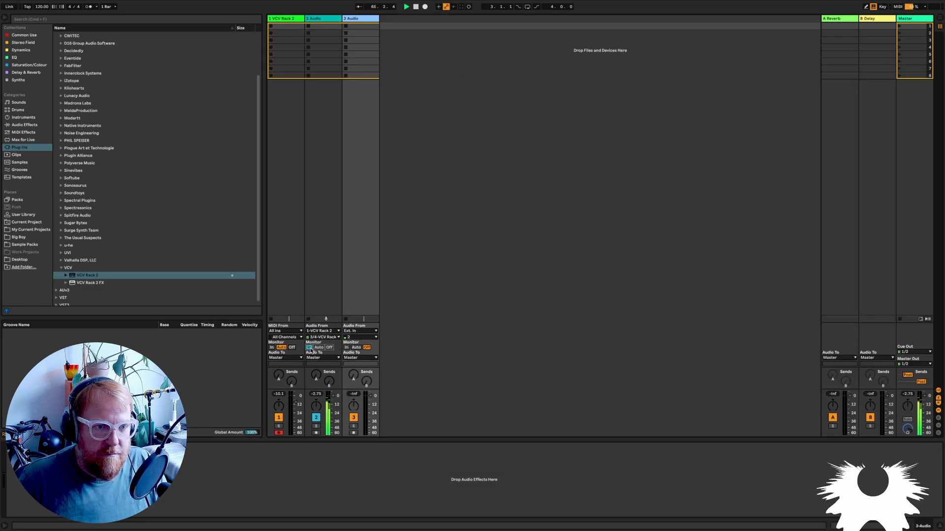
left_click(319, 348)
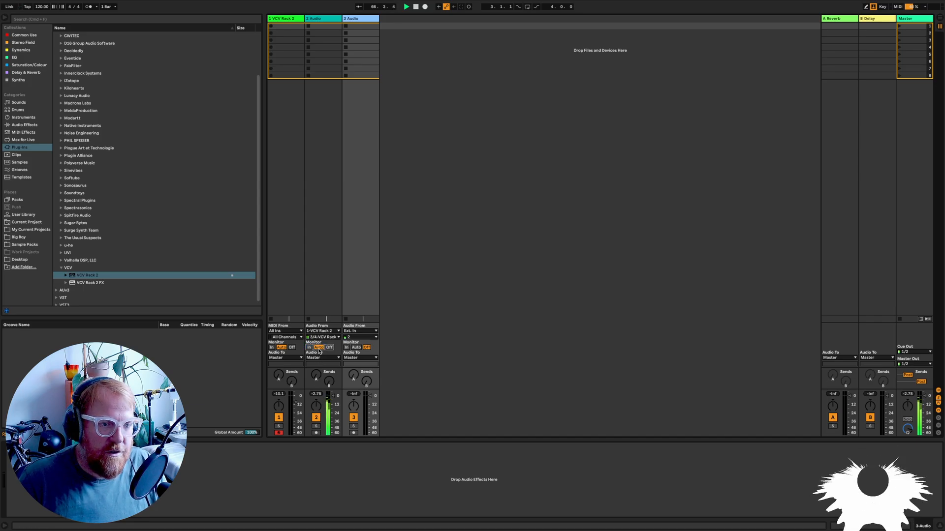
left_click(316, 433)
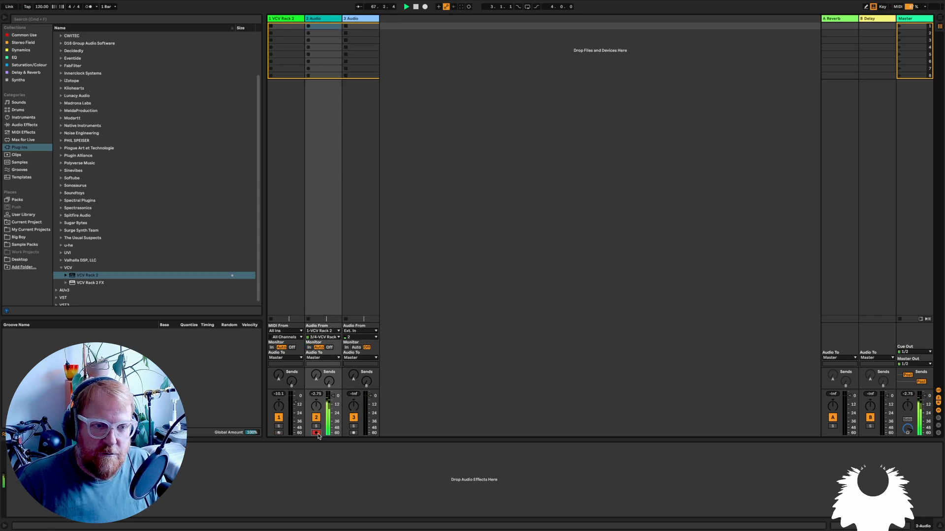
left_click(316, 433)
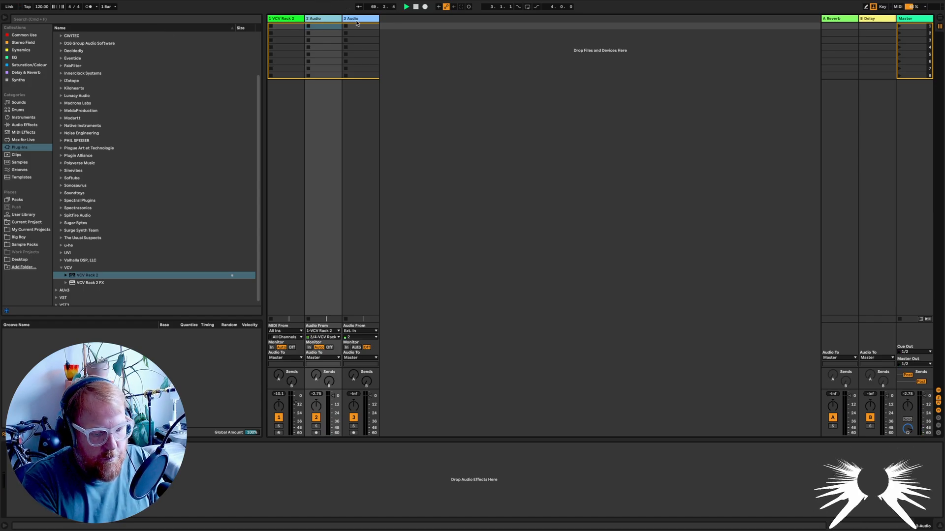
Step: Duplicate audio track 2 and add a Utility device to both audio track 2 and audio track 3
key("super+d")
left_click(20, 35)
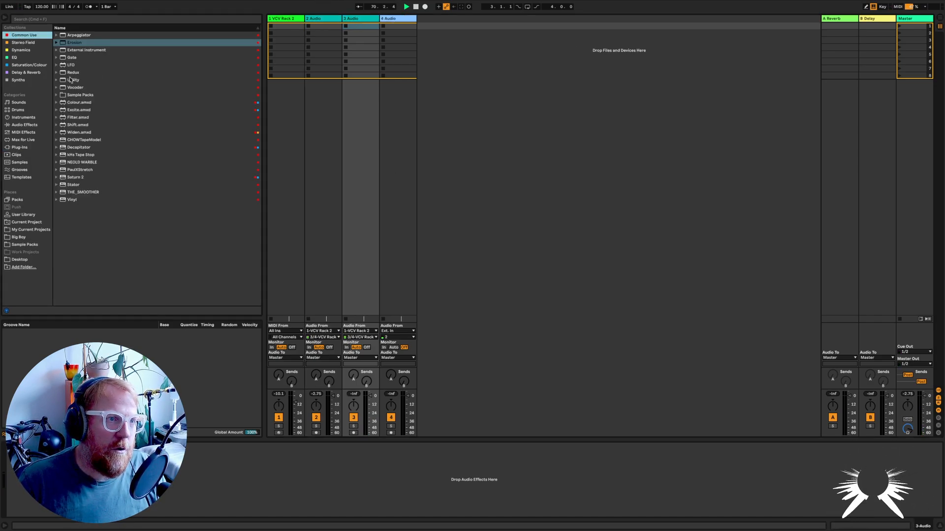
left_click(74, 80)
left_click_drag(302, 123, 326, 129)
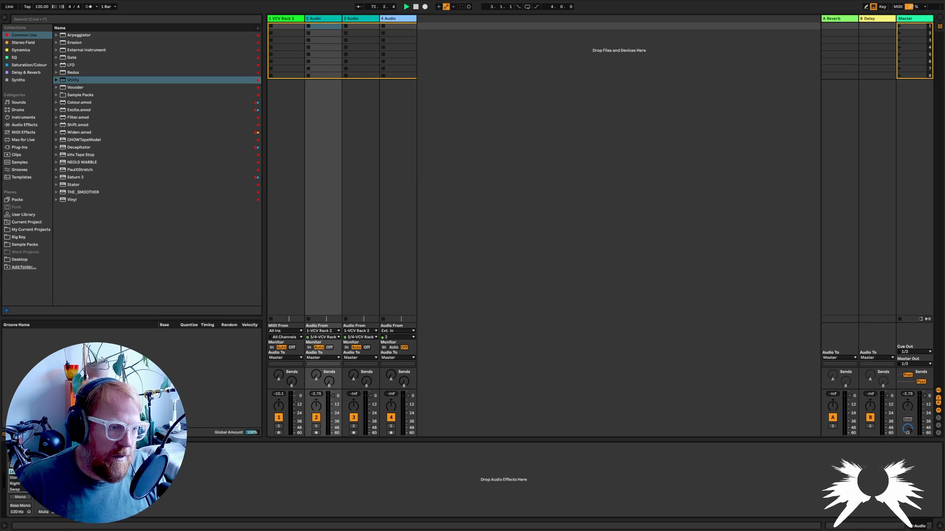
left_click(352, 243)
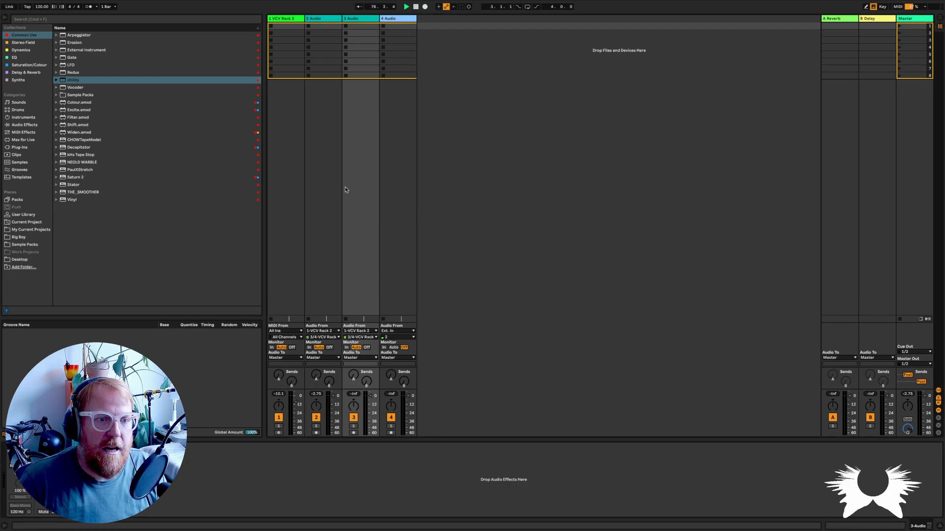
Step: Arm audio tracks 2 and 3 for recording together
left_click(316, 433)
left_click(353, 433)
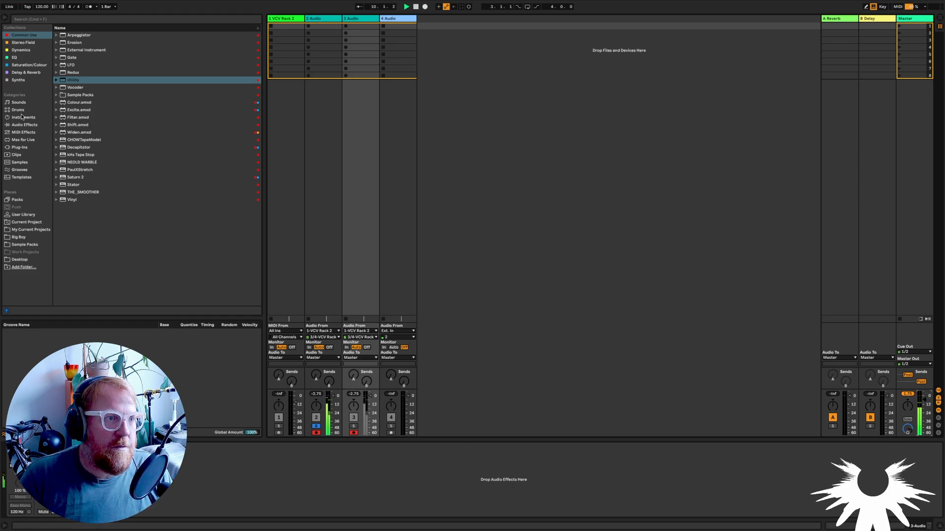
Step: Add the Pro-L 2 limiter to the Master track and set its output level to -1 dB
left_click(24, 52)
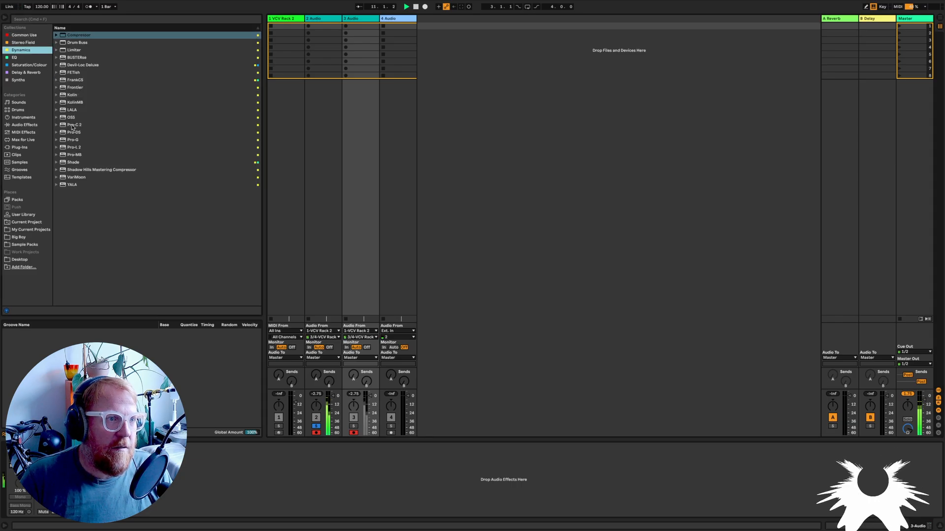
left_click(72, 147)
left_click_drag(73, 148, 911, 179)
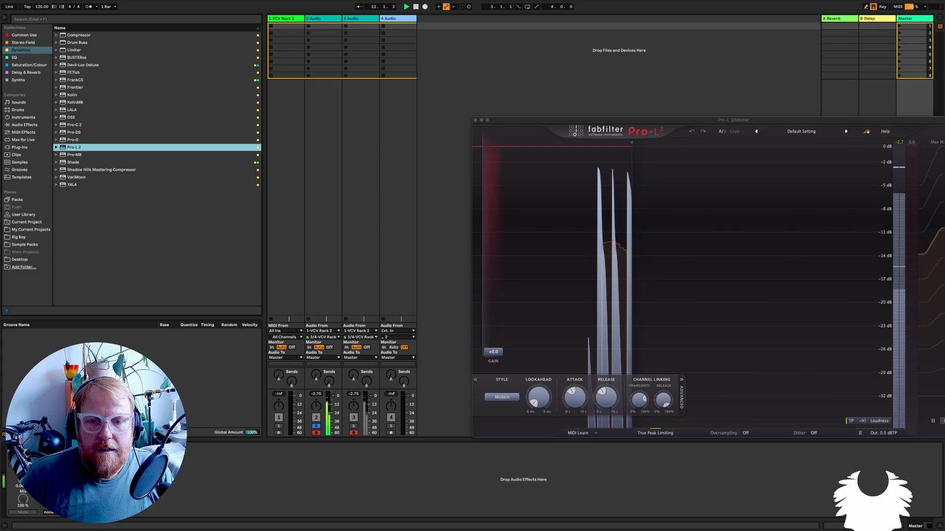
mouse_move(886, 410)
type("-1")
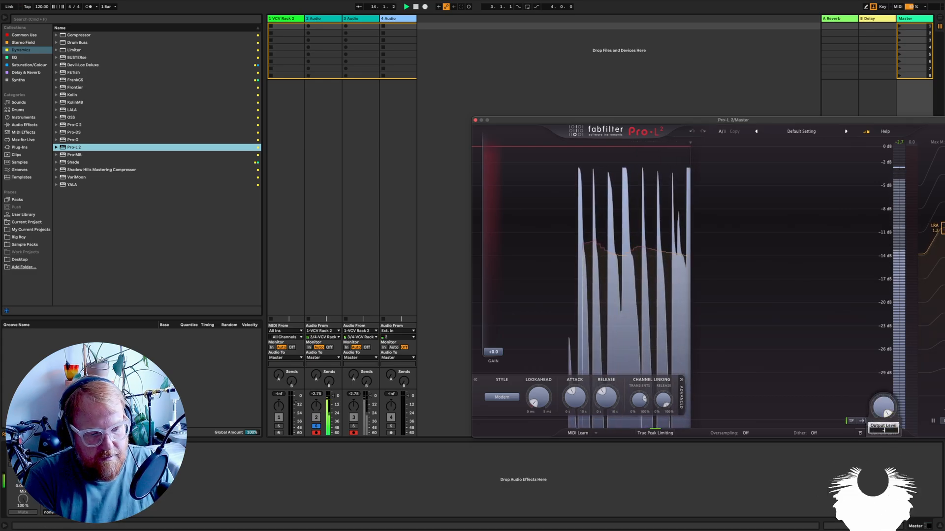
key("Return")
left_click(475, 120)
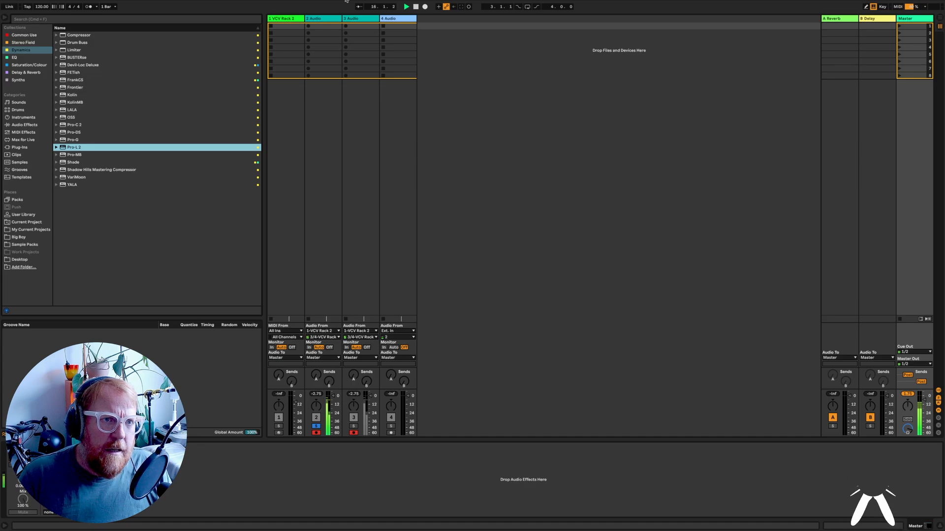
Step: Record an audio clip into the first slot of audio track 2 and display its waveform
left_click(327, 18)
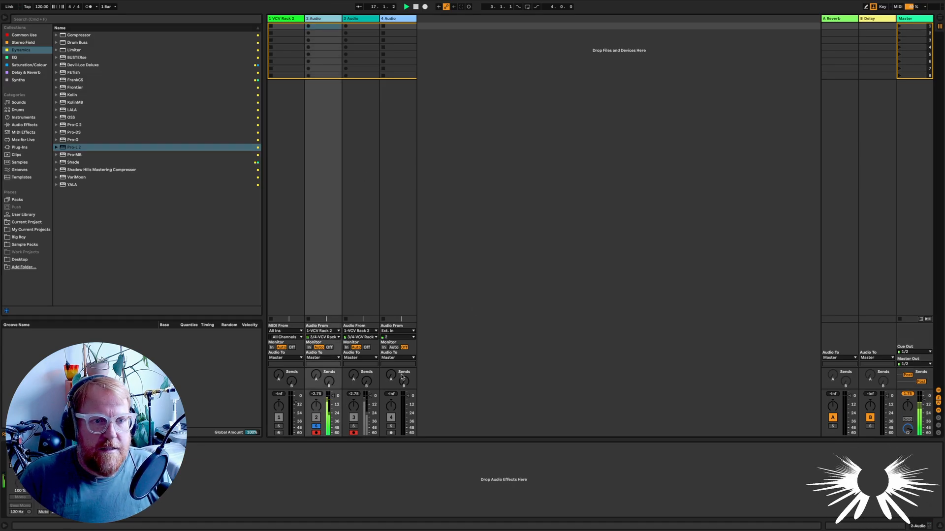
left_click(308, 27)
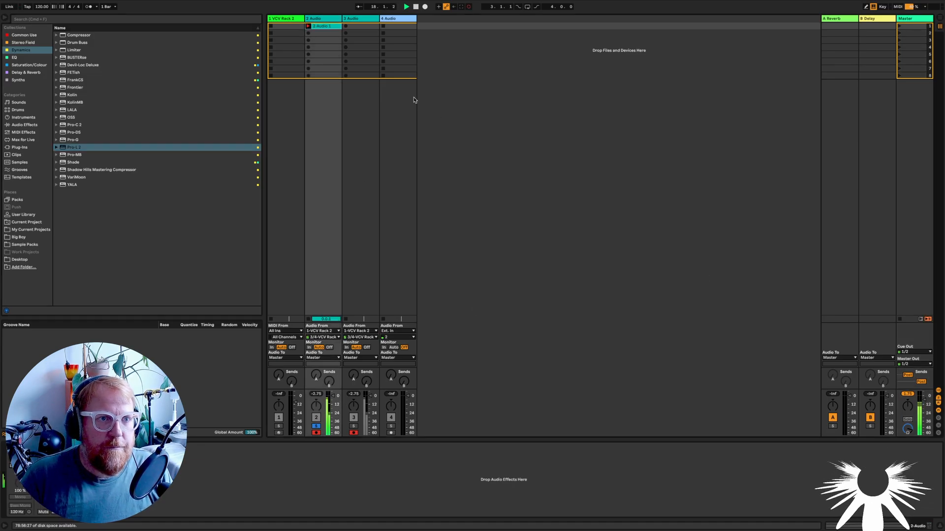
left_click(864, 528)
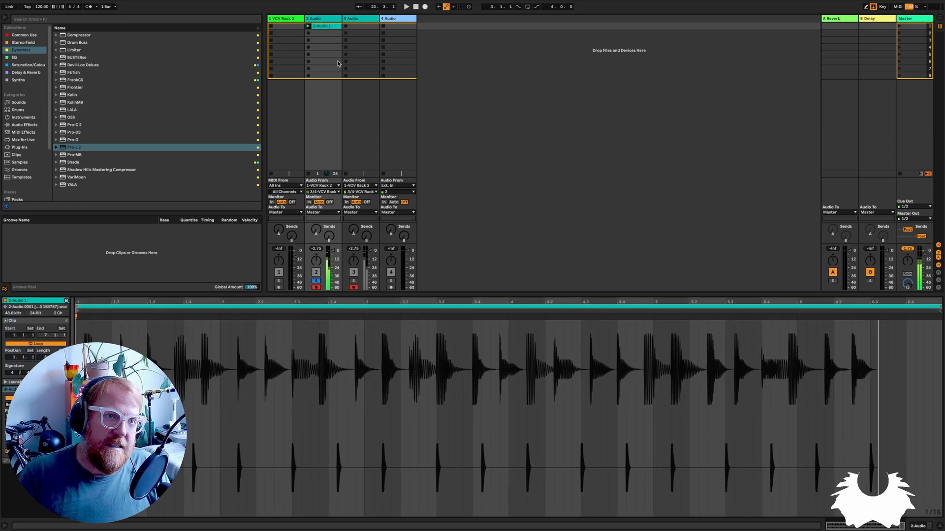
Step: Disarm audio tracks 2 and 3 and bring back the device view of audio track 2
left_click(316, 288)
left_click(353, 288)
left_click(325, 17)
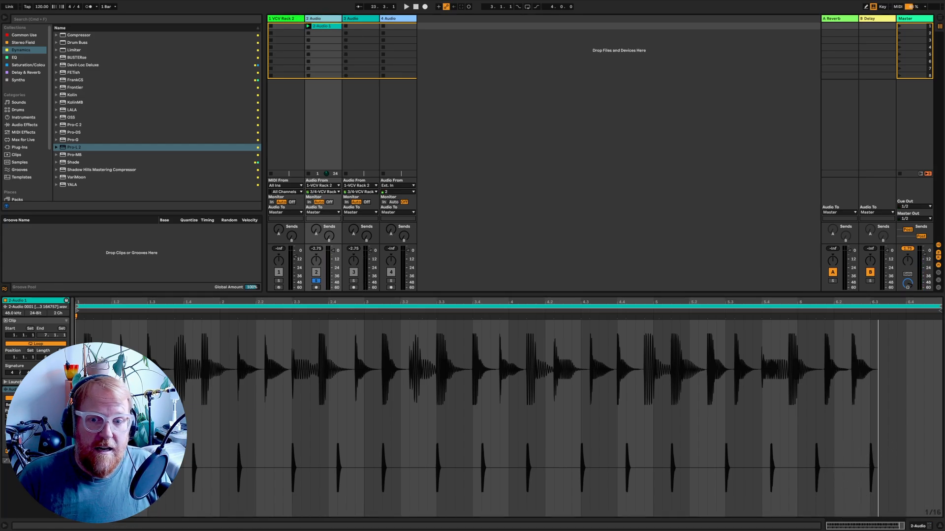
left_click(932, 528)
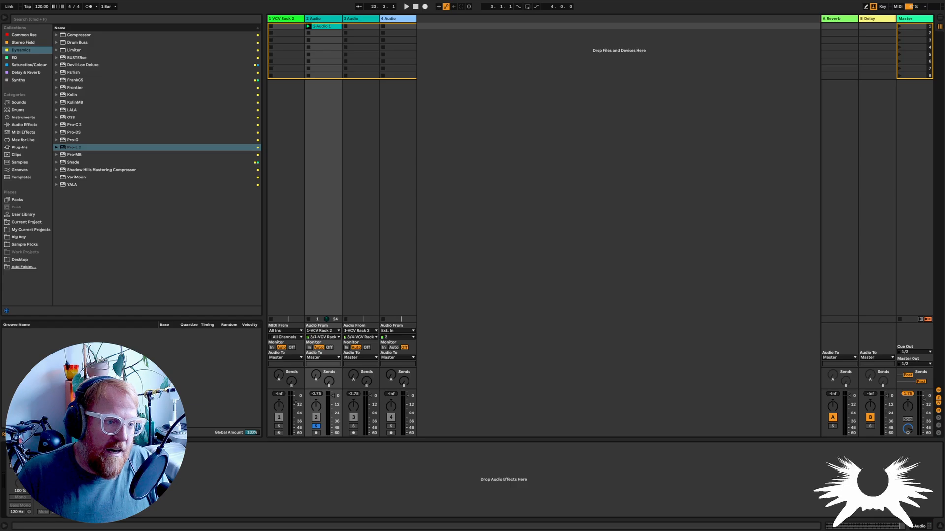
Step: Play back the recorded clip on audio track 2, and freeze and flatten the track
key("space")
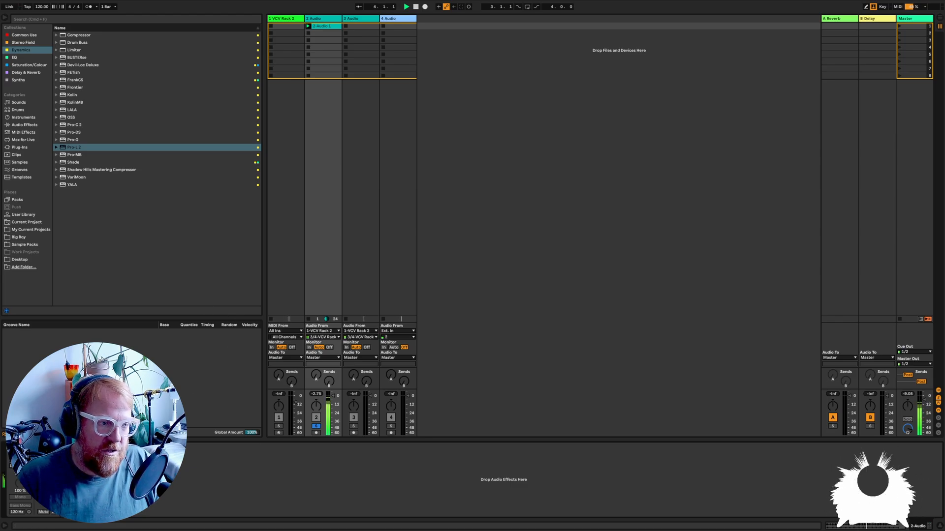
right_click(325, 19)
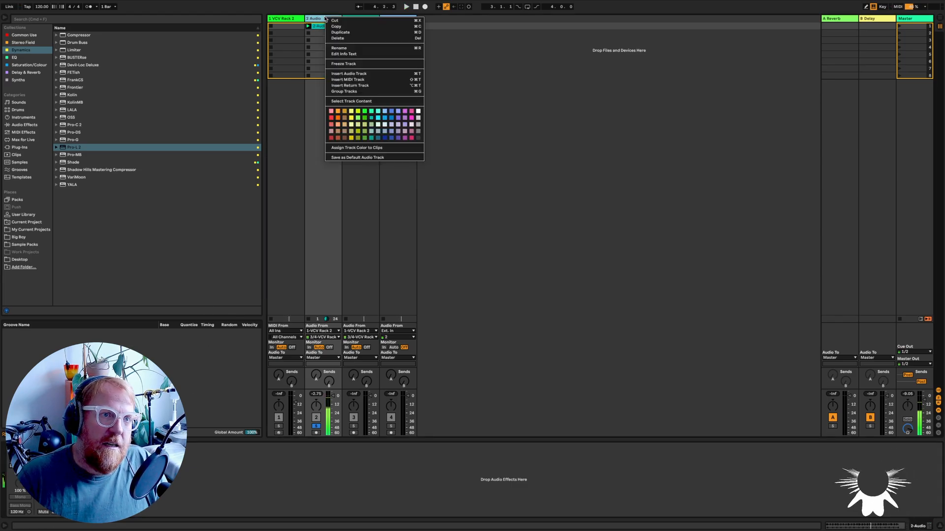
left_click(366, 64)
right_click(320, 19)
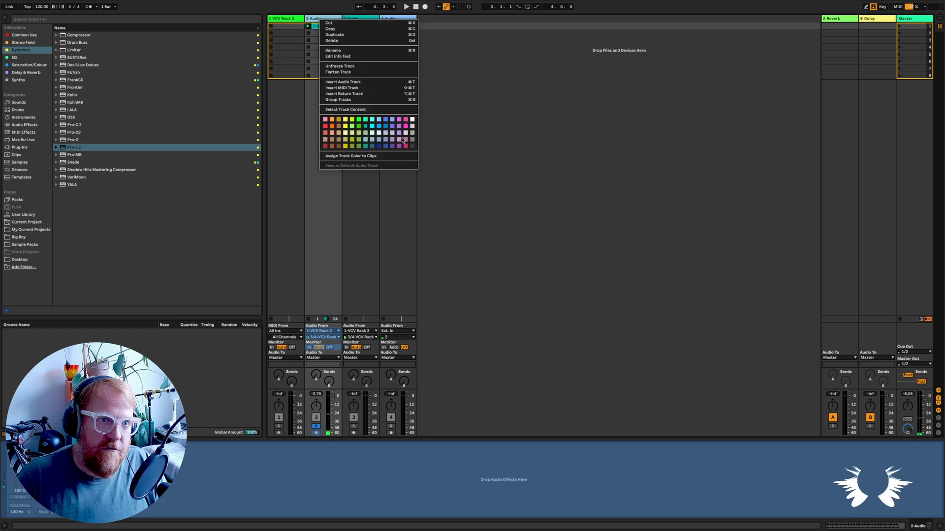
left_click(352, 73)
Step: Display the flattened clip's waveform on audio track 2 and play it back
left_click(329, 26)
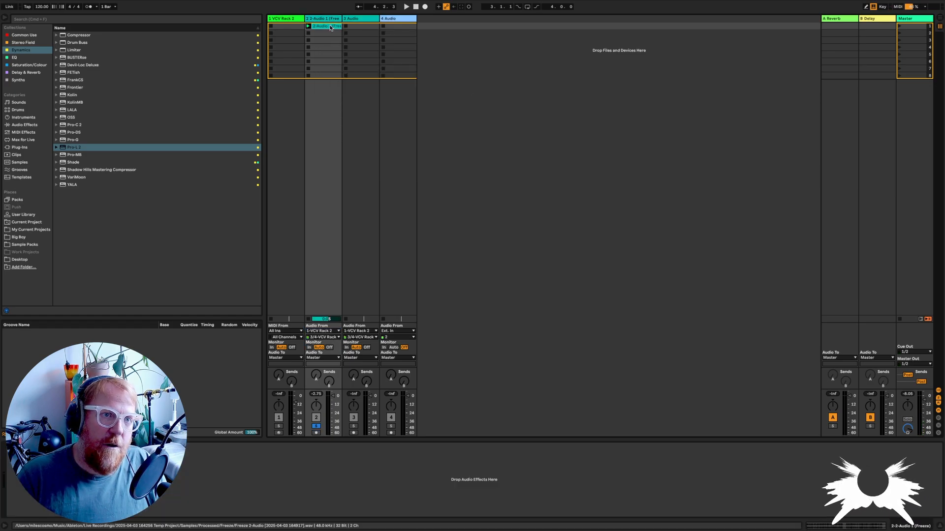
left_click(845, 525)
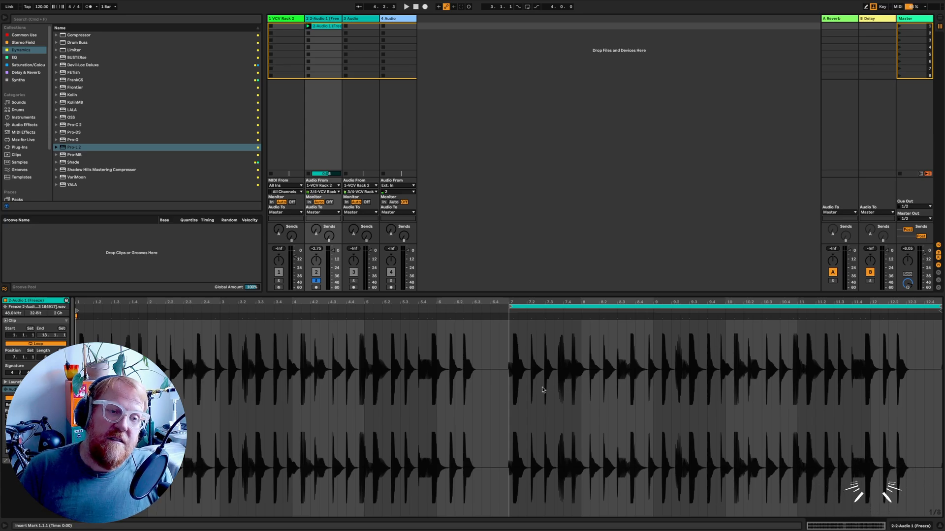
key("space")
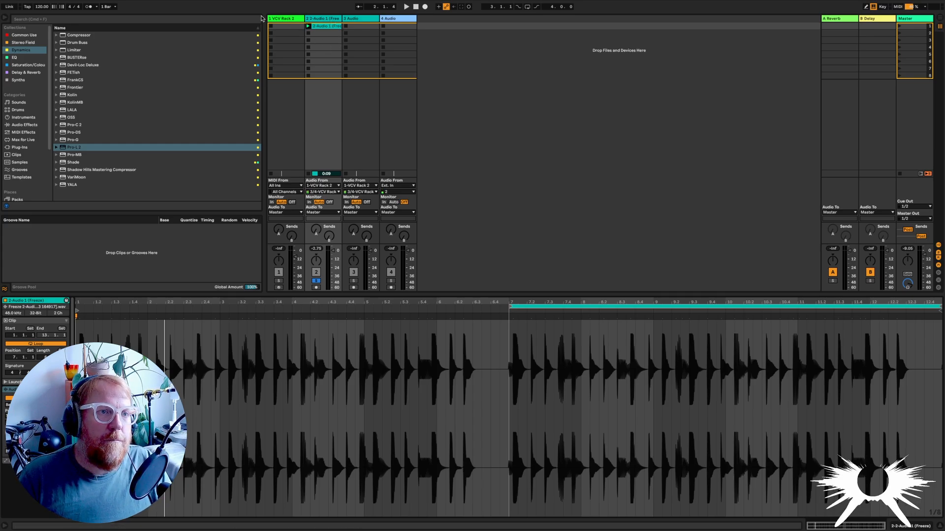
Step: Reopen the VCV Rack patch and examine the Audio 16 module's context options and audio device choices
left_click(278, 18)
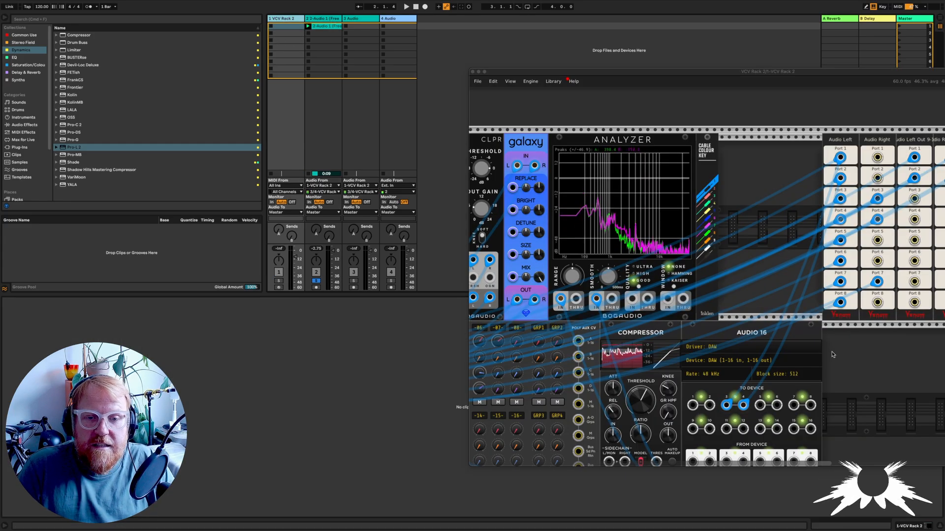
scroll(832, 354, "down", 2)
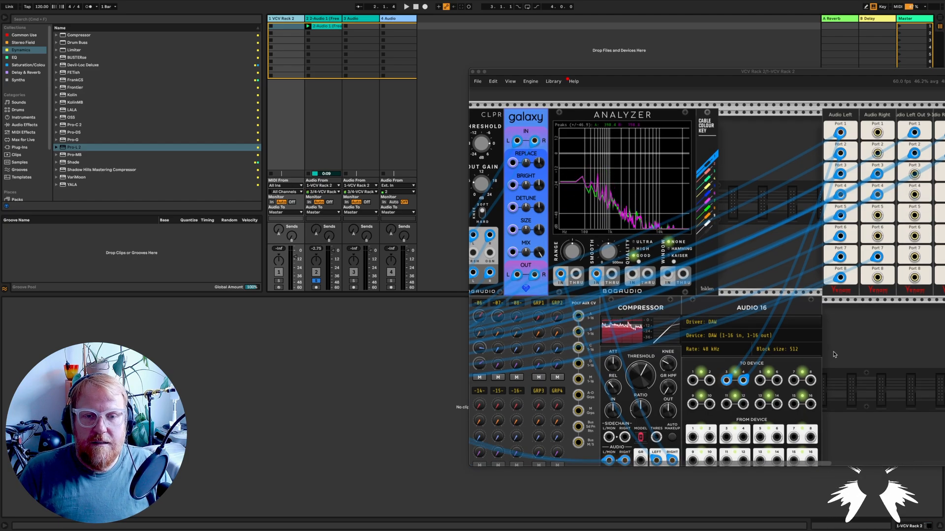
right_click(746, 308)
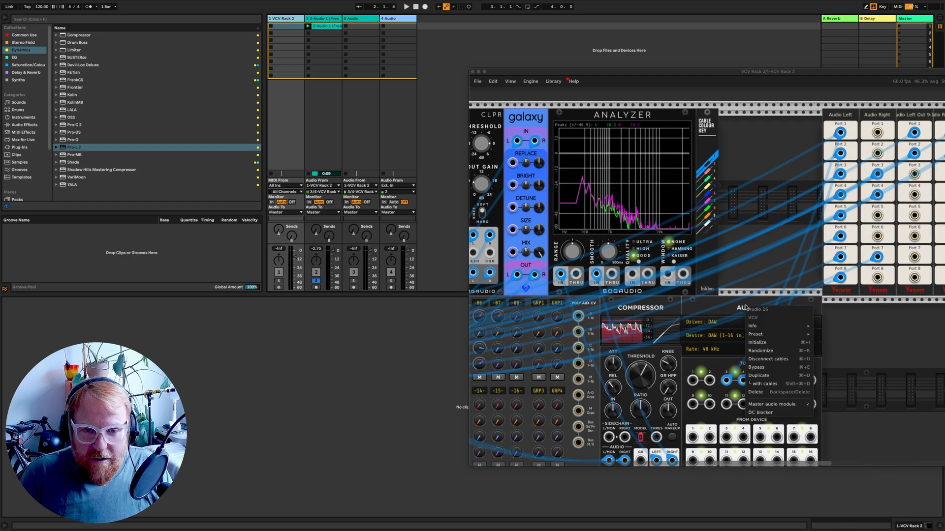
left_click(719, 311)
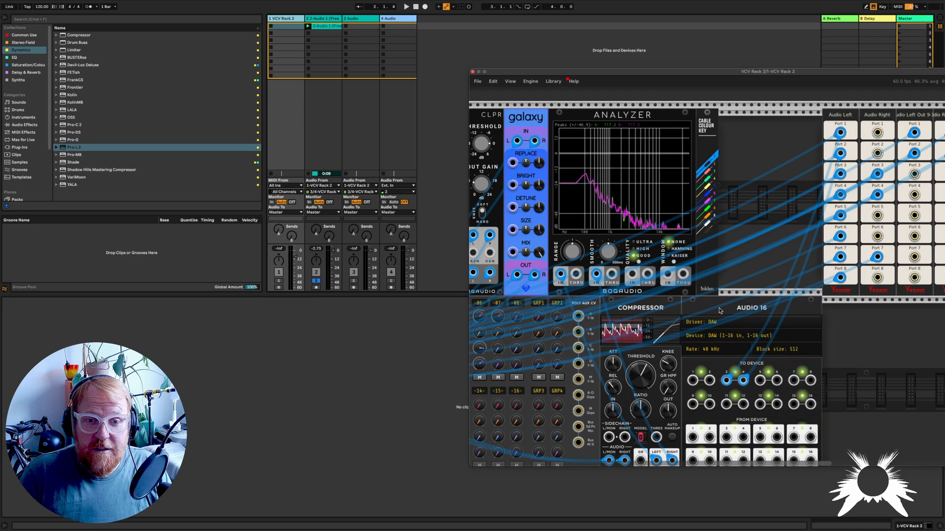
scroll(726, 323, "down", 1)
left_click(730, 333)
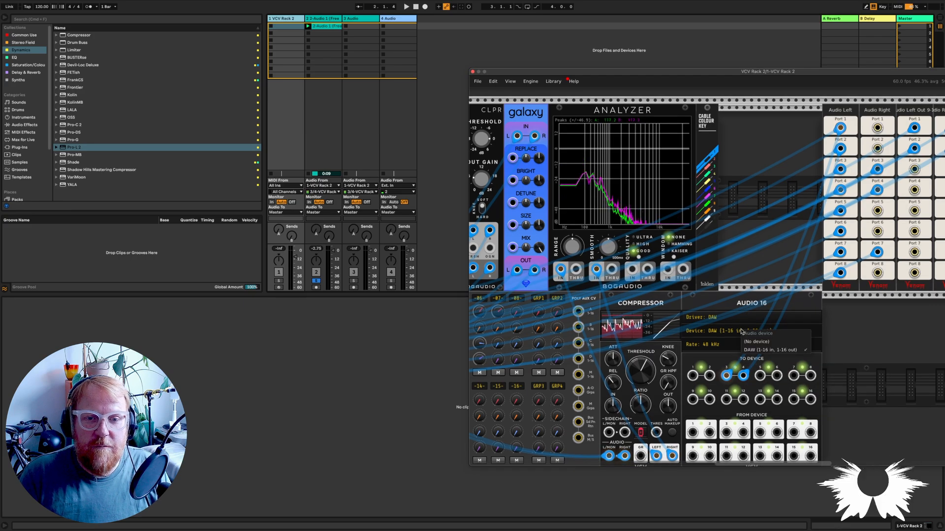
left_click(730, 333)
scroll(729, 383, "down", 1)
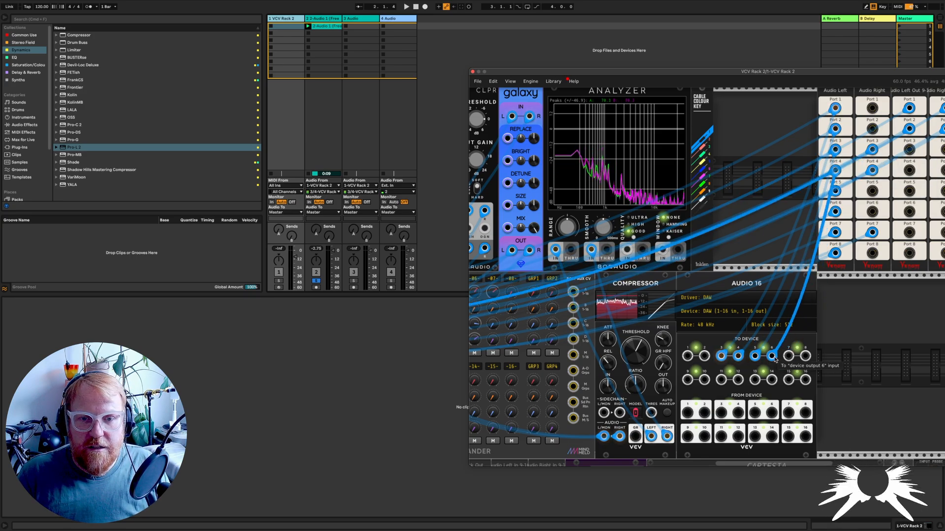
Step: Patch the Audio Left module's port 5 and port 7 outputs to the Audio 16 module's device inputs 7 and 8
left_click_drag(836, 191, 881, 350)
left_click_drag(835, 191, 789, 356)
left_click_drag(835, 232, 806, 356)
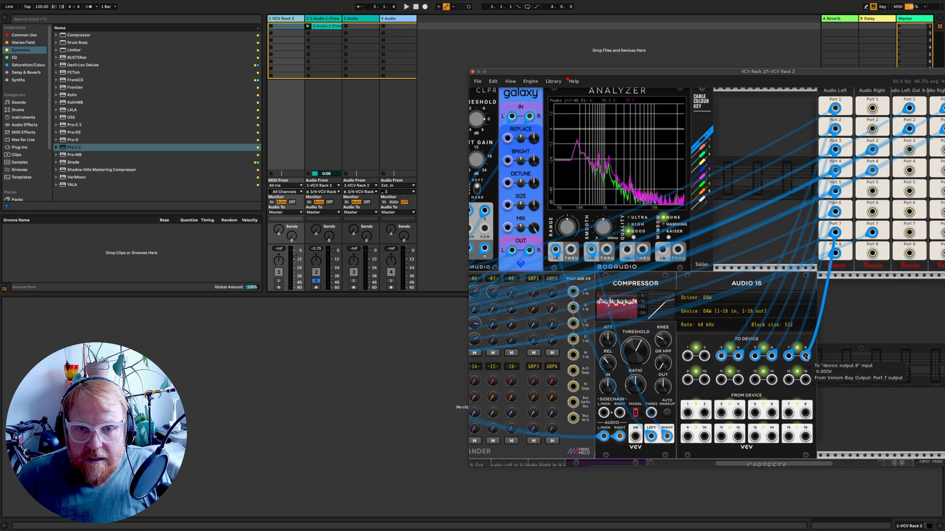
Step: Unplug the cable from device input 8 and patch the Audio Left and Audio Right port 7 outputs to device inputs 9 and 10
left_click_drag(805, 356, 863, 351)
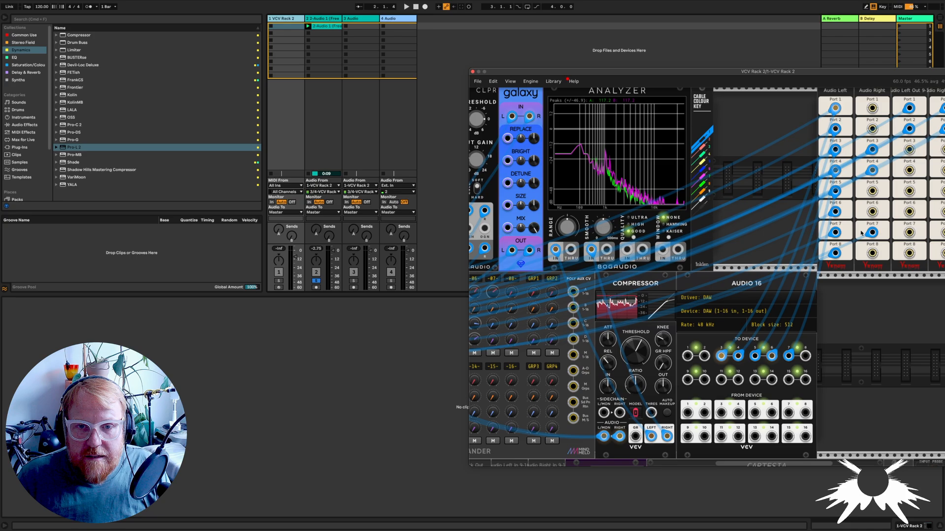
left_click_drag(835, 232, 688, 380)
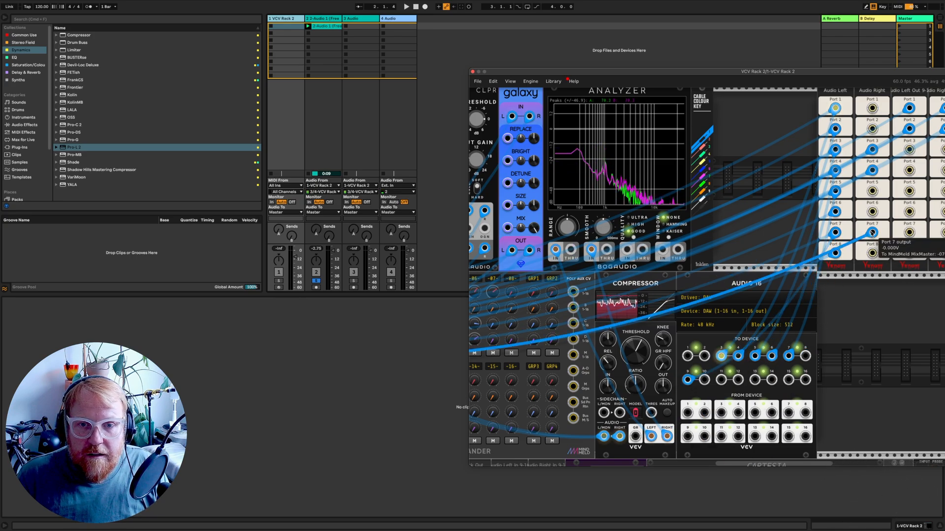
left_click_drag(872, 232, 704, 379)
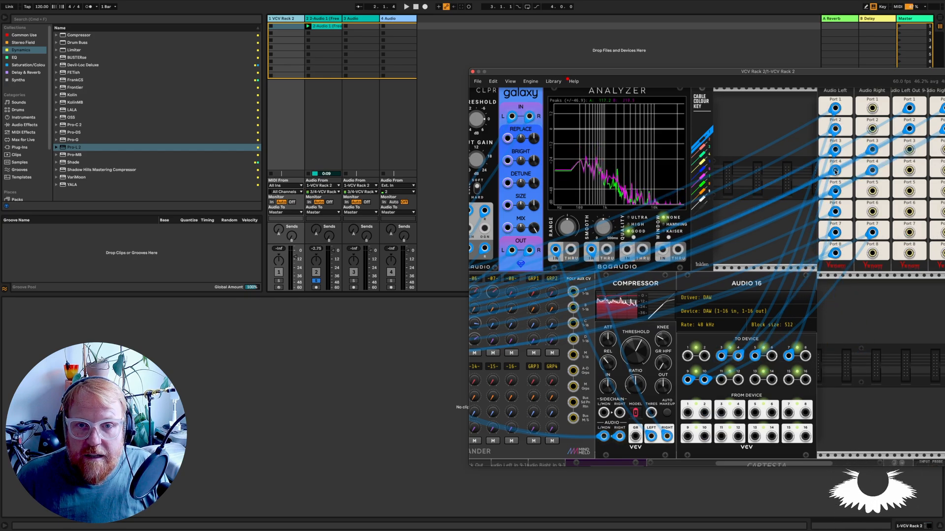
Step: Patch more Venom Bay port outputs to the Audio 16 module's device inputs 8, 11 and 13 to 16
left_click_drag(873, 150, 771, 355)
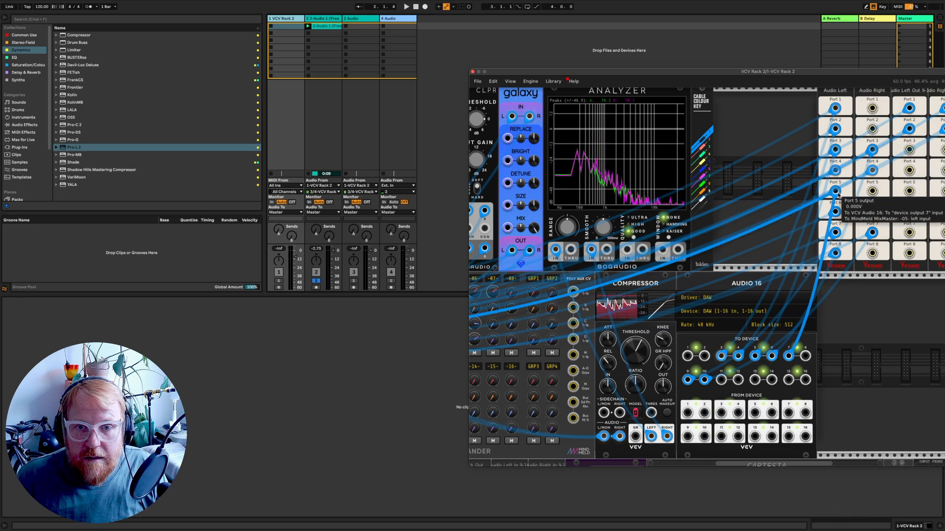
mouse_move(834, 171)
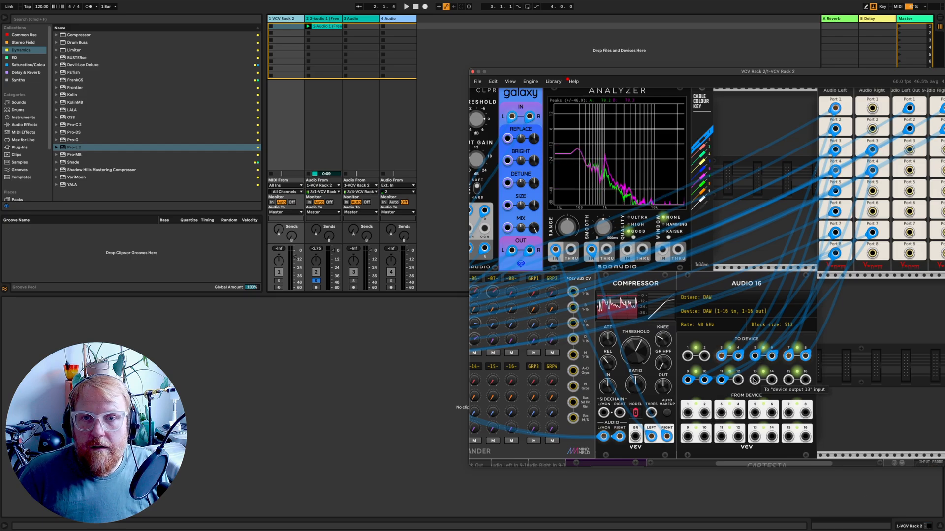
left_click_drag(754, 380, 808, 382)
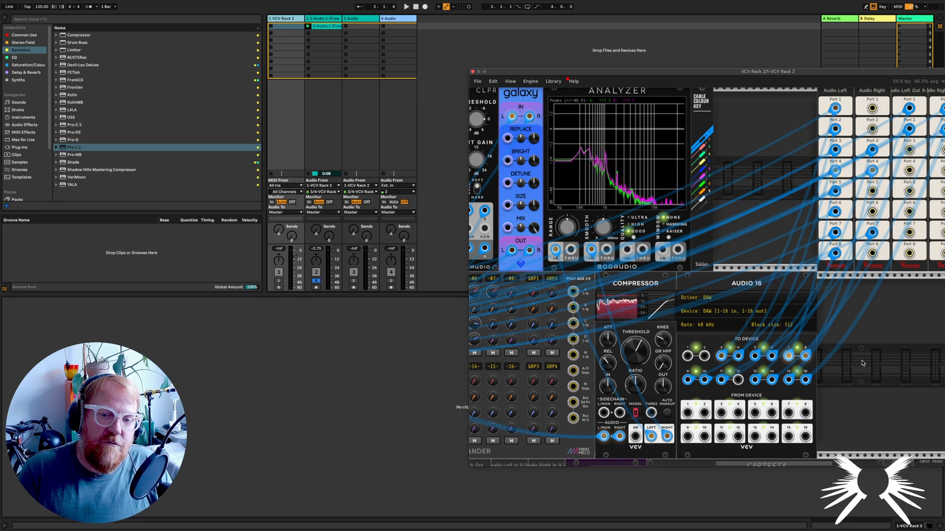
scroll(862, 364, "down", 2)
scroll(837, 366, "right", 2)
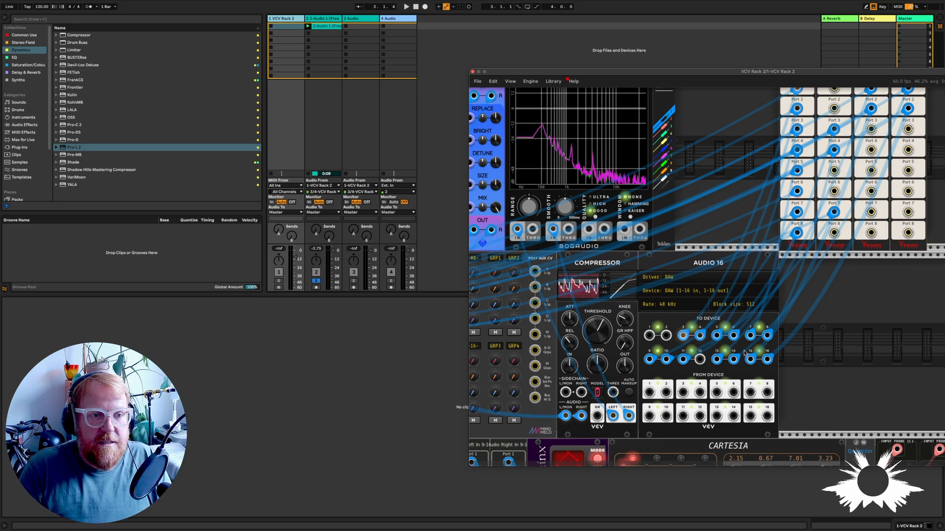
Step: Delete the flattened audio track 2 from the Live set
left_click(355, 20)
left_click(325, 19)
key("Delete")
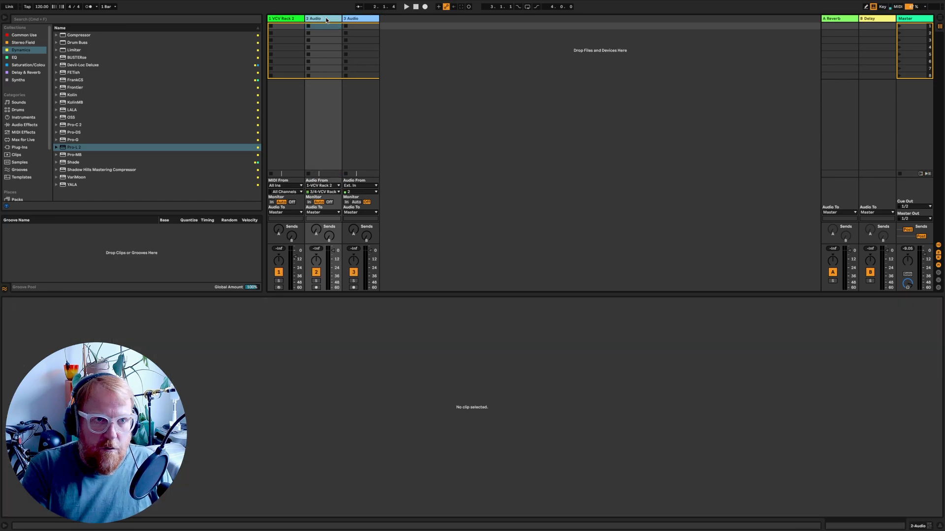
Step: Add six new audio tracks after audio track 3
left_click(373, 21)
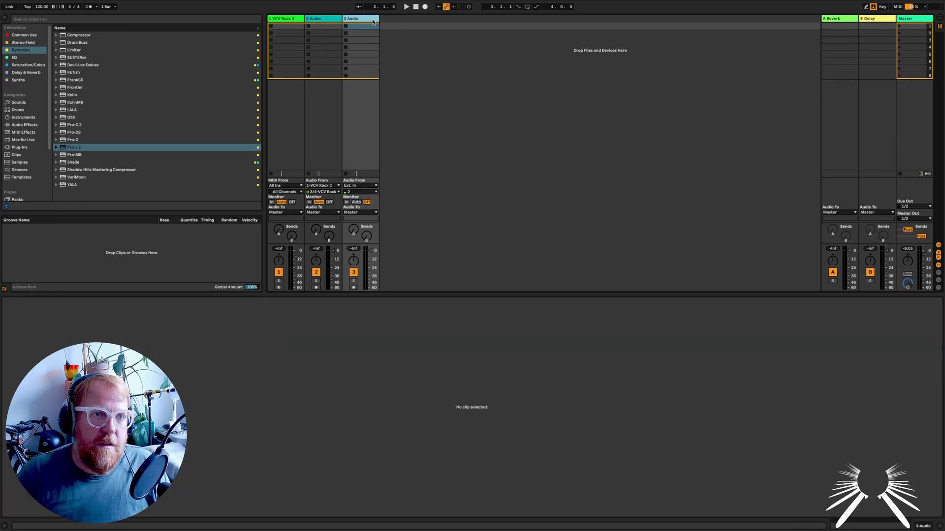
key("super+d")
key("super+d")
key("super+d")
key("super+d")
key("super+d")
key("super+d")
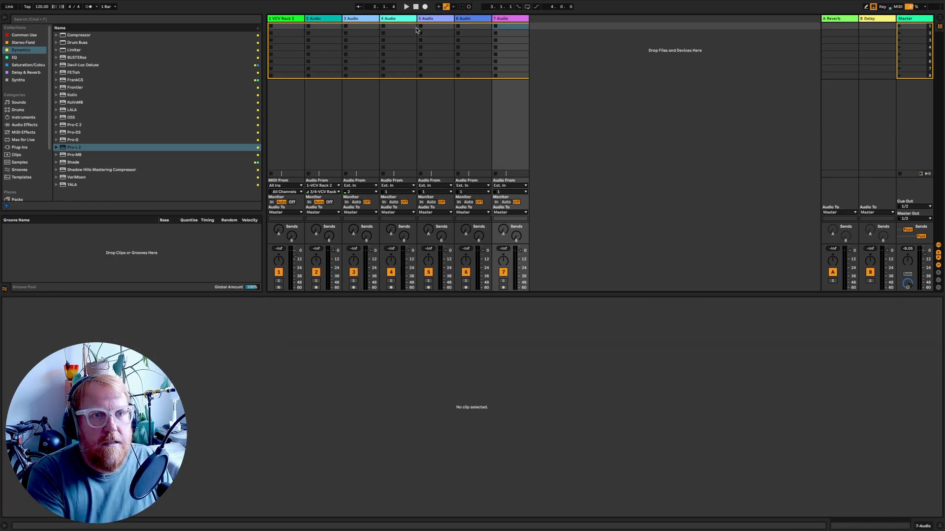
Step: Try to set VCV Rack 2 as the audio source for audio tracks 2 to 9 all at once
left_click(319, 18)
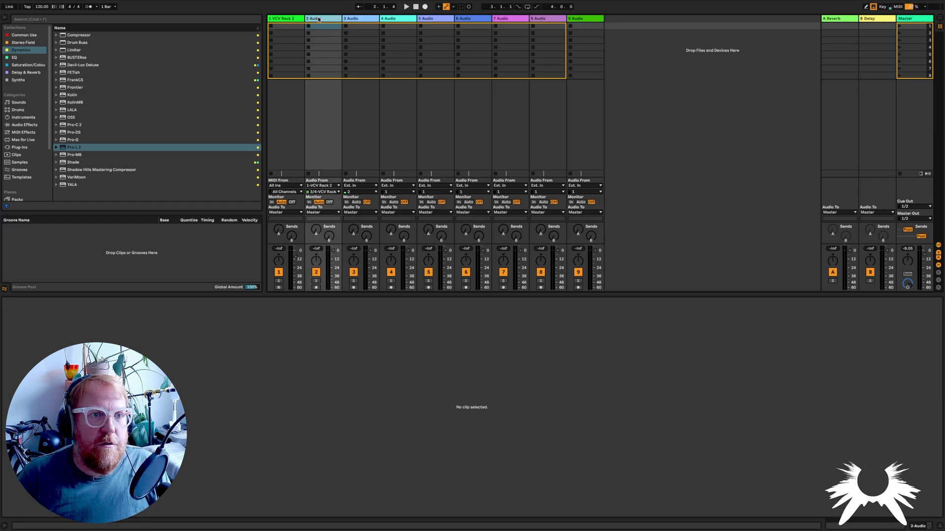
left_click(577, 19, "shift")
left_click(328, 183)
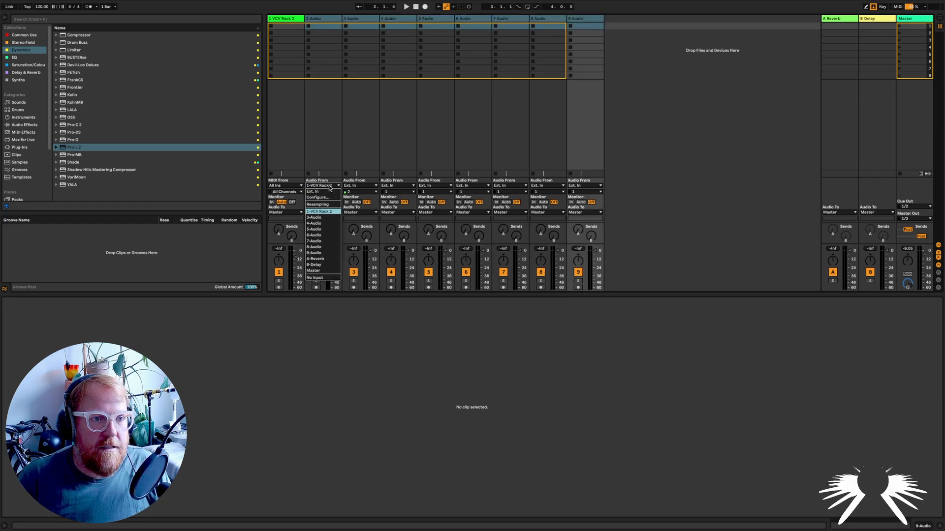
left_click(331, 212)
Step: Set audio tracks 3 to 9 together to receive audio from 1-VCV Rack 2 on channel pair 5/6
left_click(351, 82)
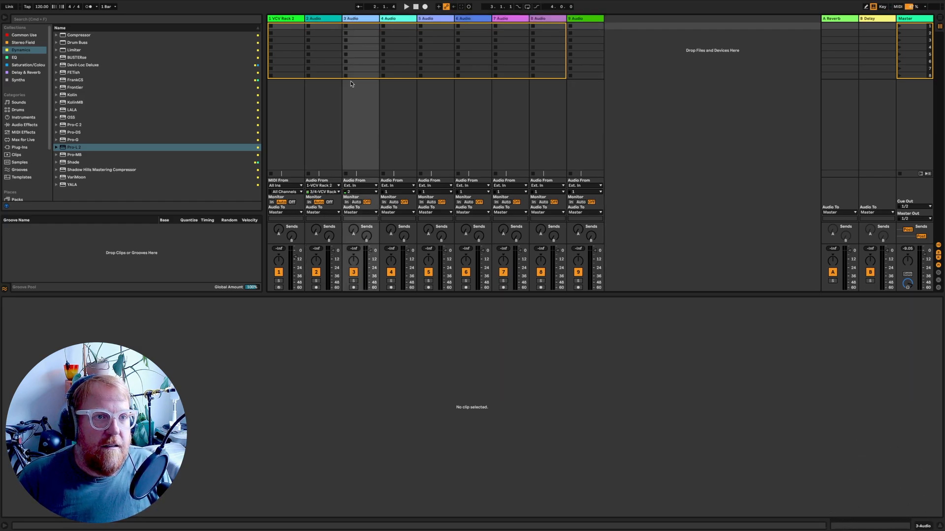
left_click(586, 19, "shift")
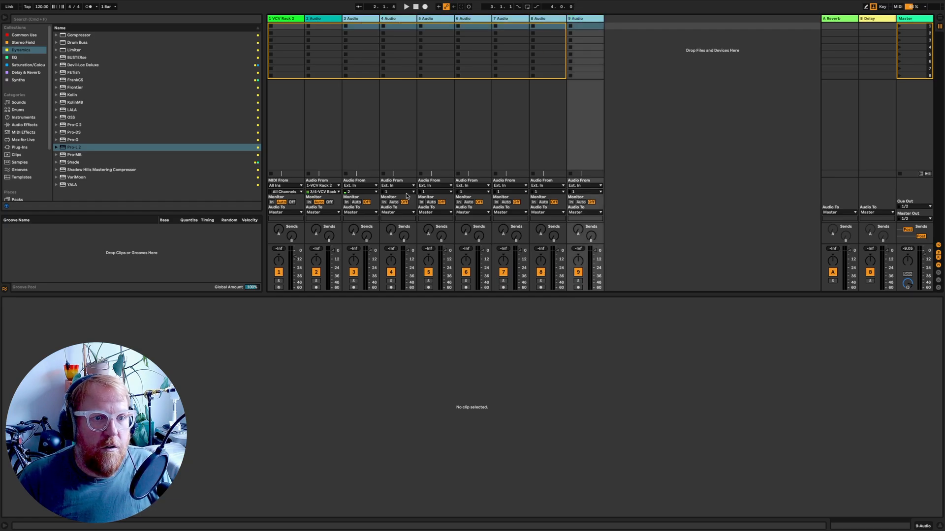
left_click(361, 185)
left_click(361, 207)
left_click(359, 192)
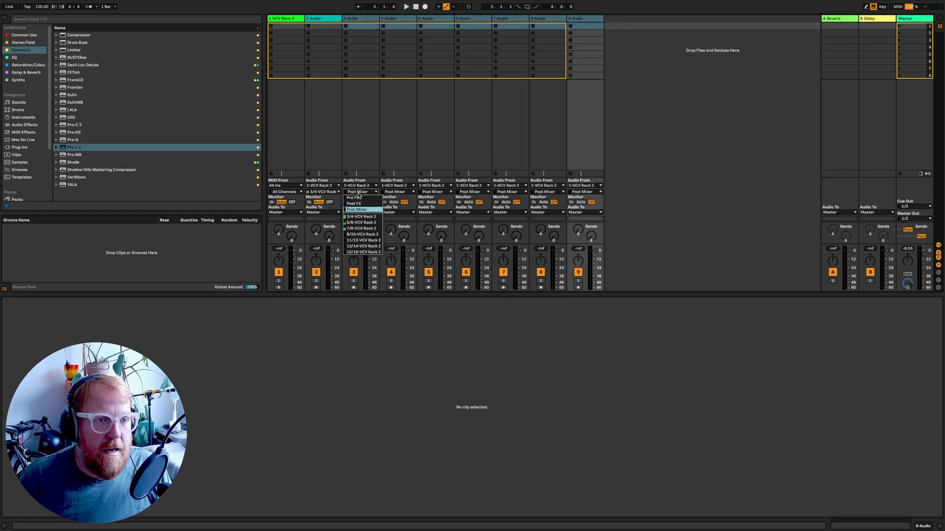
left_click(362, 222)
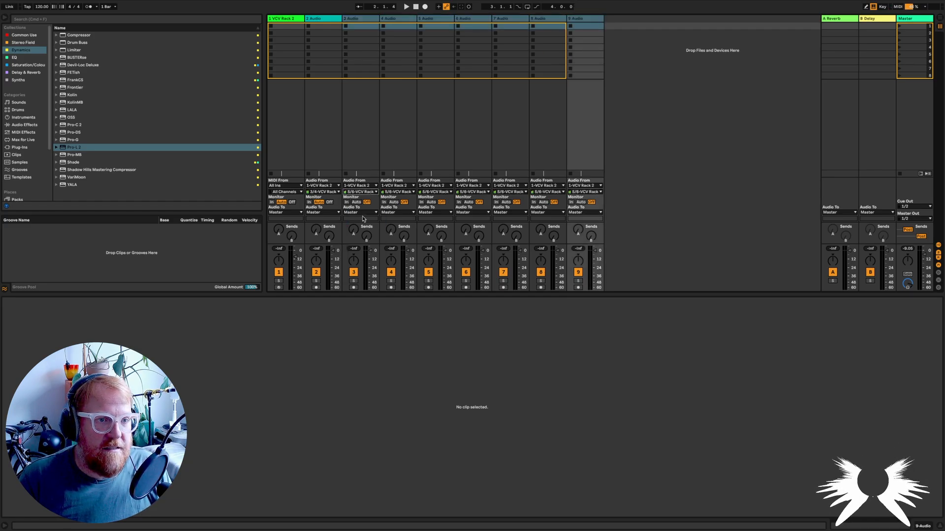
Step: Set audio track 4's input channel to 7/8-VCV Rack 2
left_click(391, 149)
left_click(401, 192)
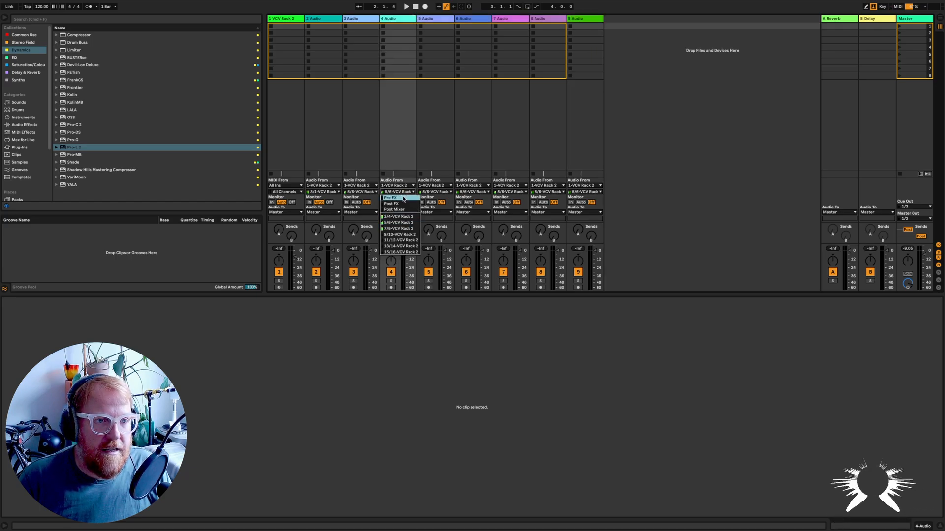
left_click(398, 230)
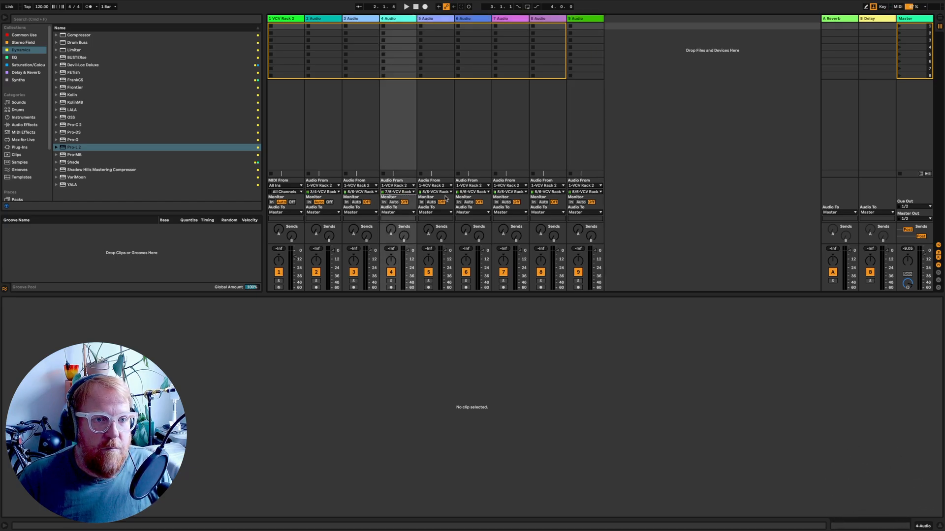
Step: Arm audio tracks 2, 3 and 4 for recording and set monitoring on tracks 3 and 4 to Auto
left_click(390, 287)
left_click(353, 287)
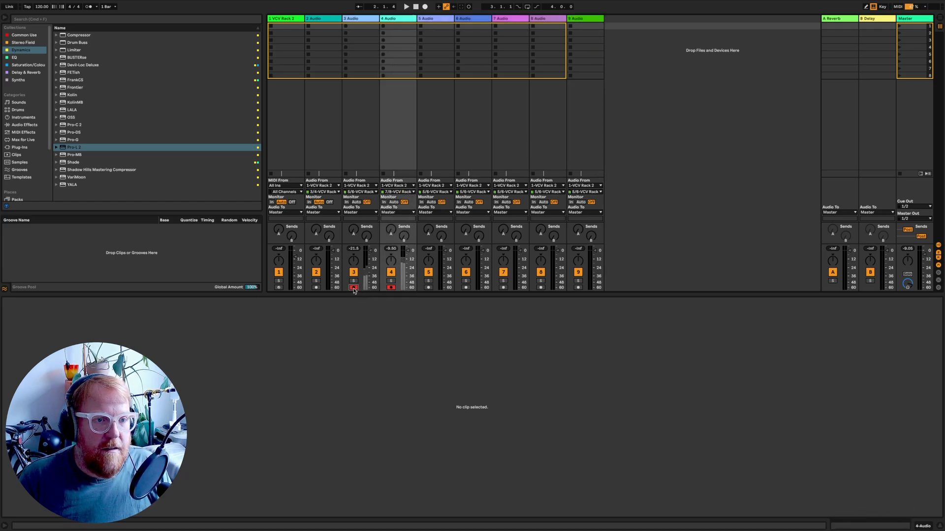
left_click(394, 202)
left_click(356, 202)
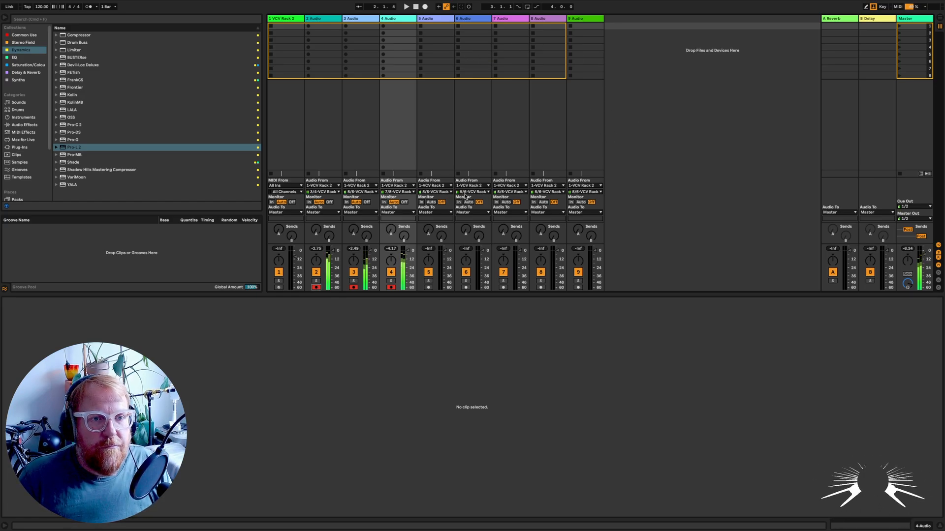
Step: Set audio track 5's input channel to 9/10-VCV Rack 2, arm it and set its monitoring to Auto
left_click(437, 148)
left_click(435, 192)
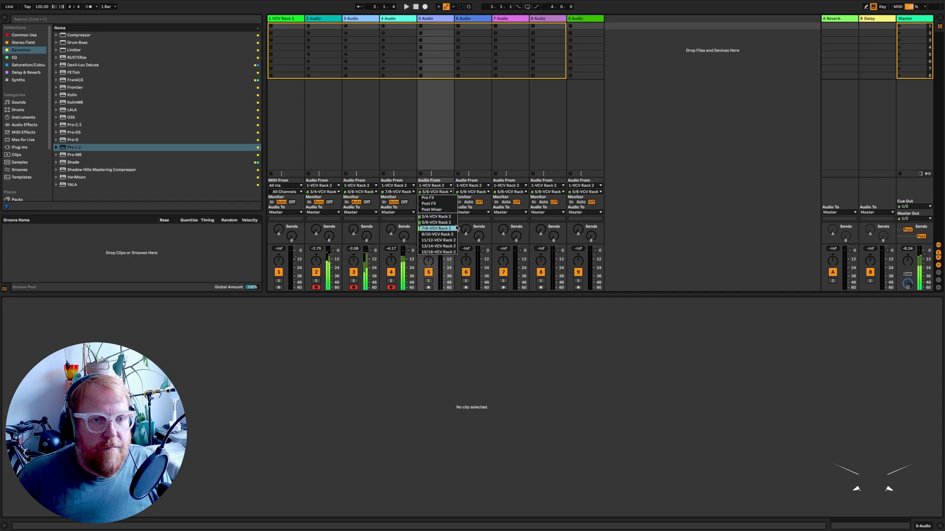
left_click(434, 234)
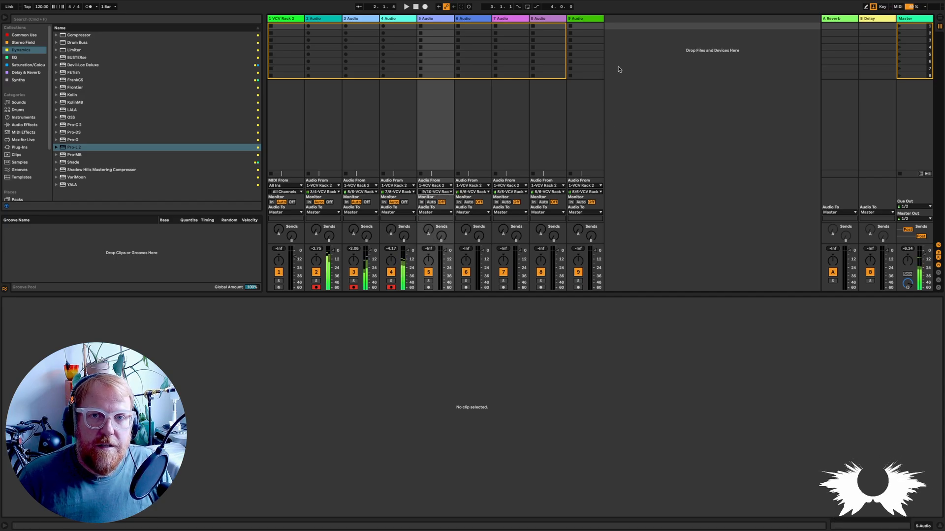
left_click(428, 287)
left_click(431, 202)
Step: Set monitoring to Auto on audio tracks 6, 7, 8 and 9
left_click(469, 202)
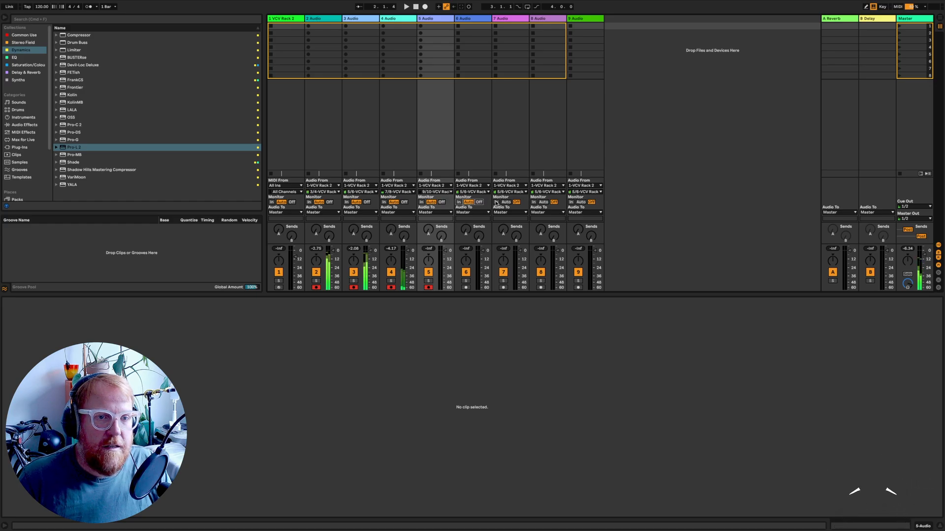
left_click(505, 202)
left_click(543, 202)
left_click(581, 202)
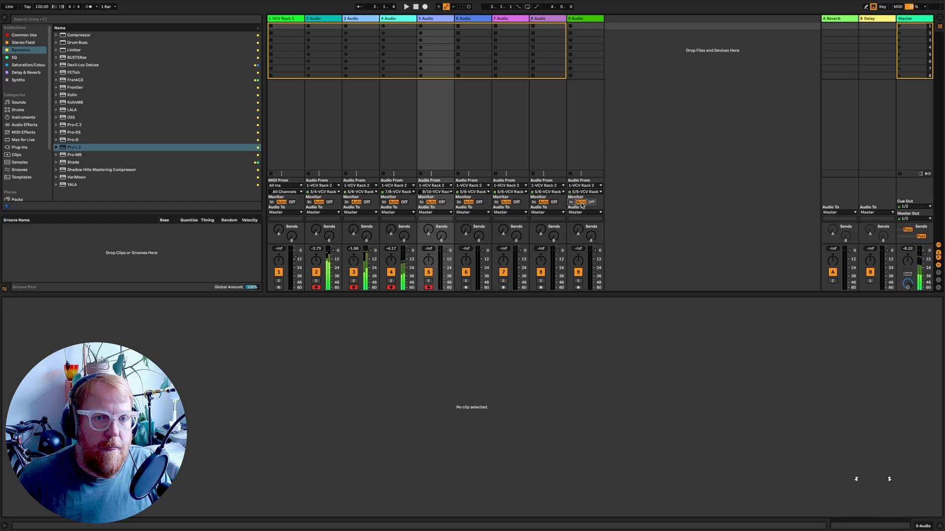
Step: Set the VCV Rack 2 input channels to 11/12 on track 6, 13/14 on track 7 and 15/16 on track 8
left_click(474, 191)
left_click(474, 240)
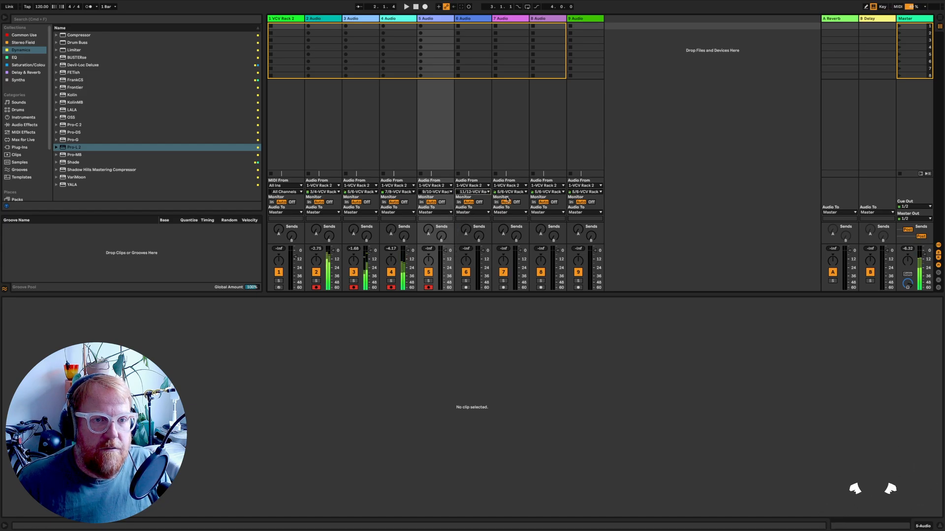
left_click(512, 192)
left_click(521, 246)
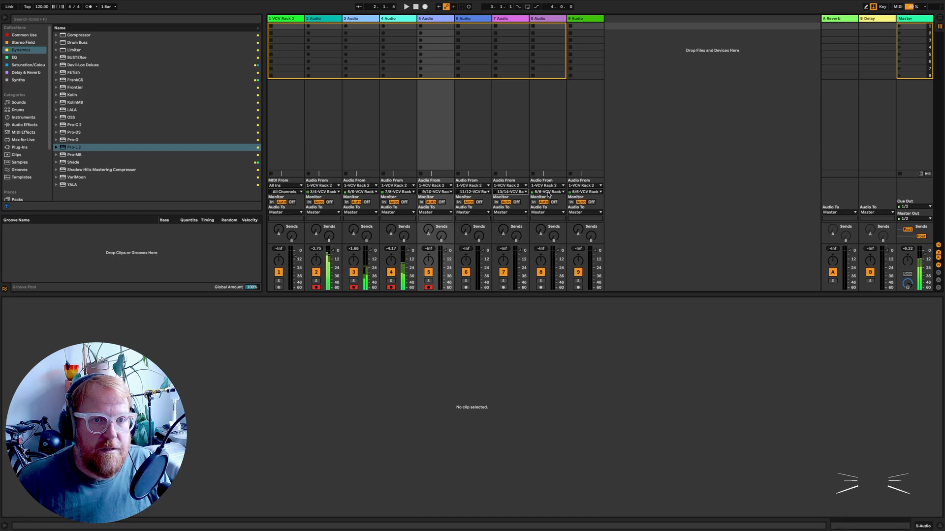
left_click(554, 192)
left_click(546, 254)
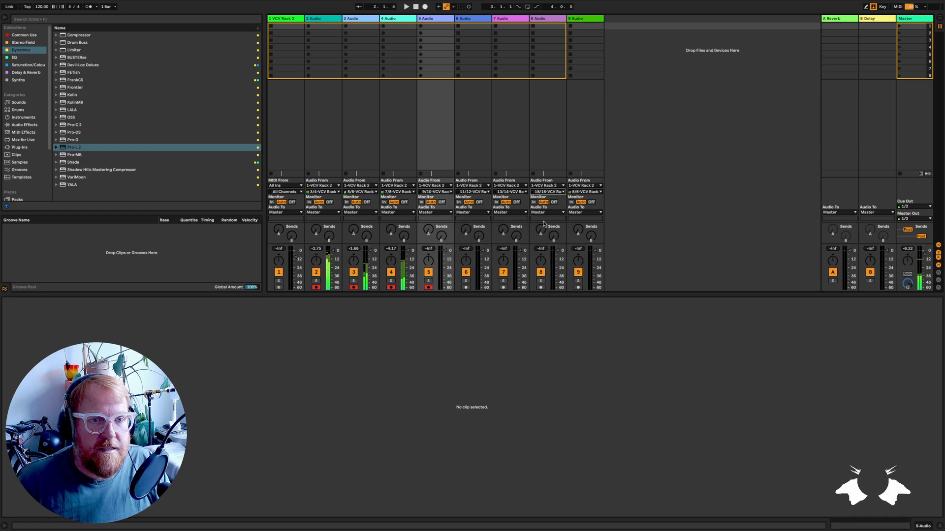
Step: Arm audio tracks 8, 7 and 6 for recording
left_click(541, 287)
left_click(503, 287)
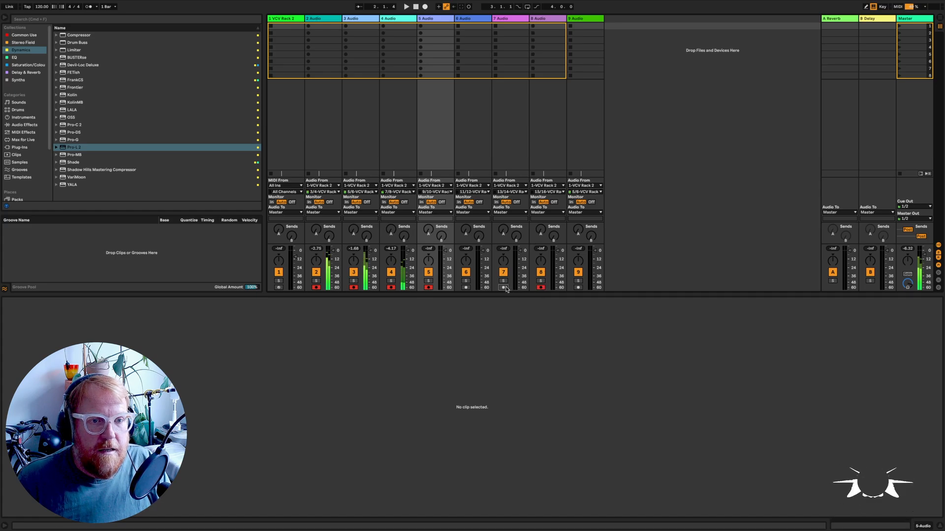
left_click(465, 287)
Step: Bring back the VCV Rack patch from track 1 and survey its whole module layout
left_click(279, 18)
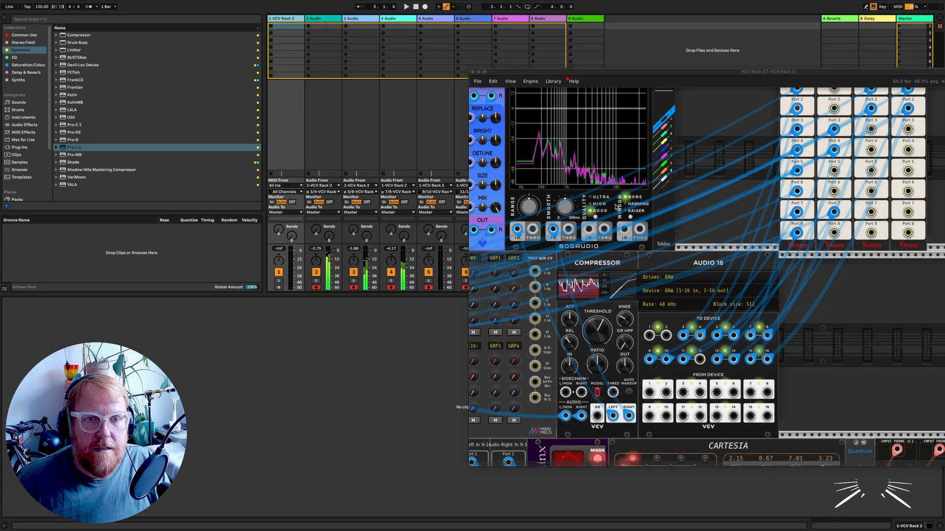
scroll(641, 264, "down", 2)
scroll(794, 294, "down", 5)
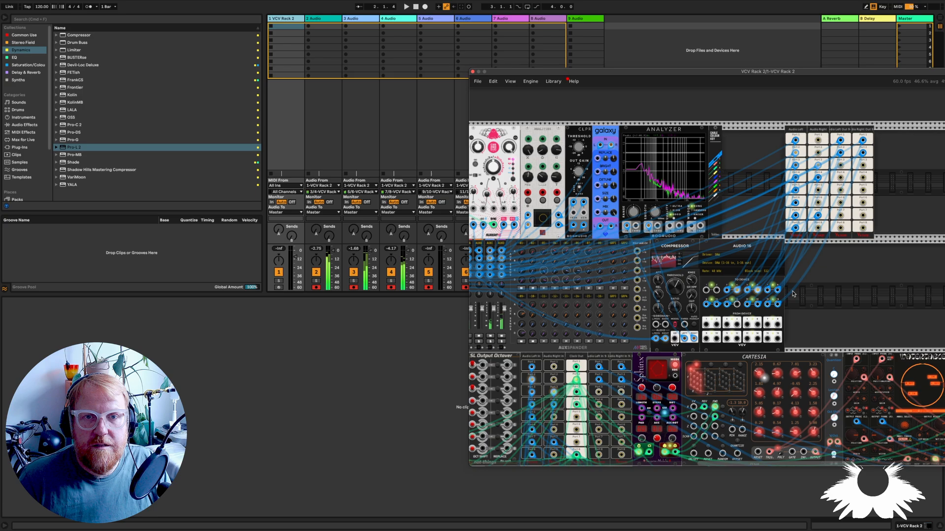
scroll(794, 294, "up", 1)
scroll(793, 294, "left", 2)
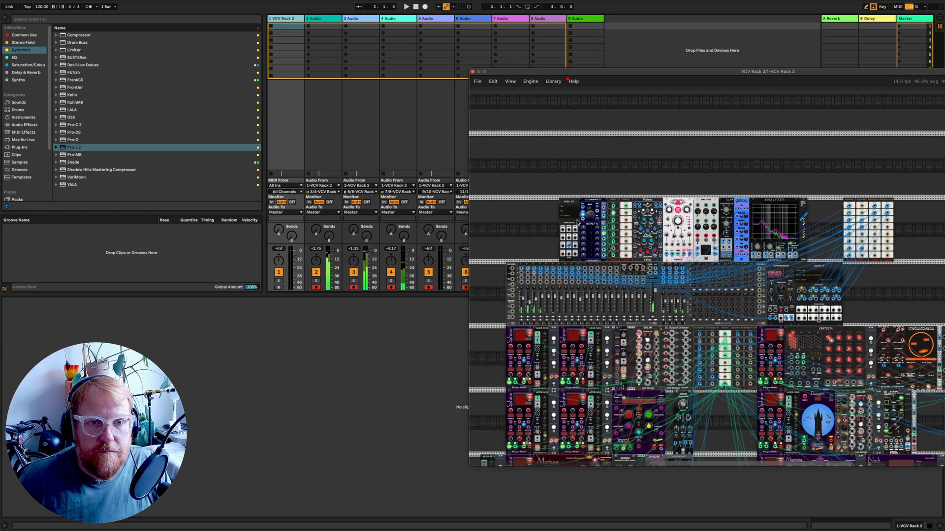
Step: Start Live's playback, move the VCV Rack window below the mixer to uncover the track meters, and select audio track 6
left_click(431, 367)
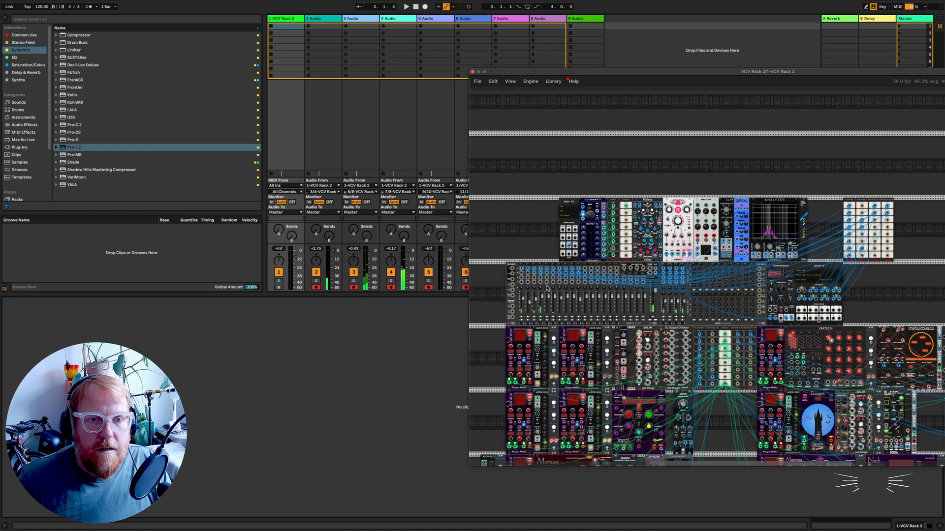
key("space")
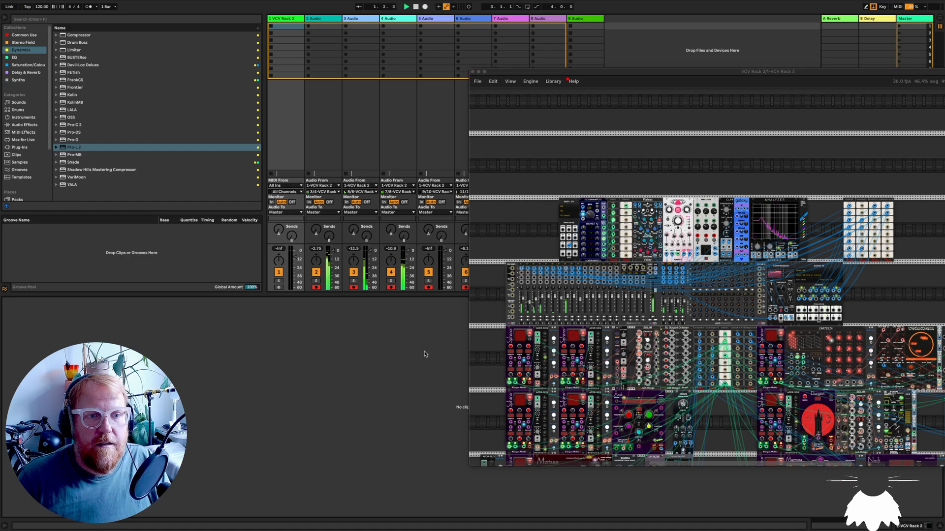
left_click_drag(558, 74, 331, 313)
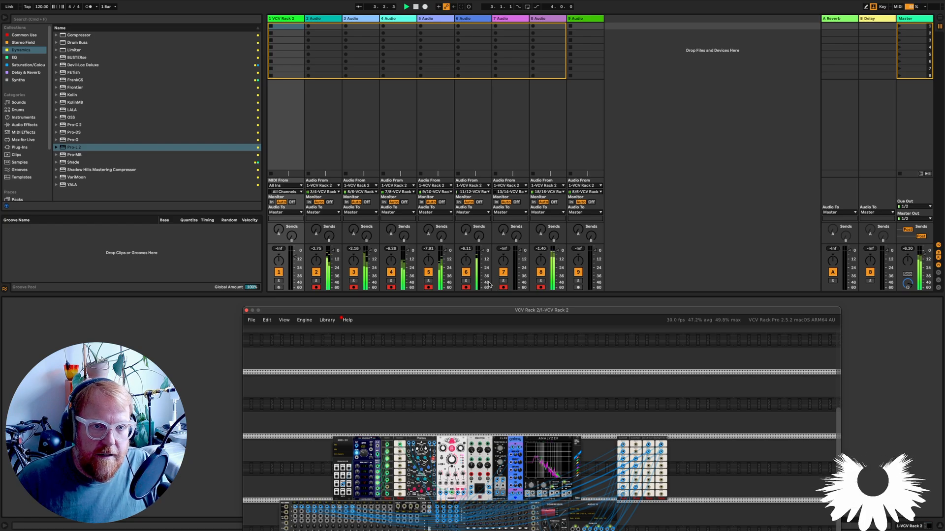
left_click(473, 130)
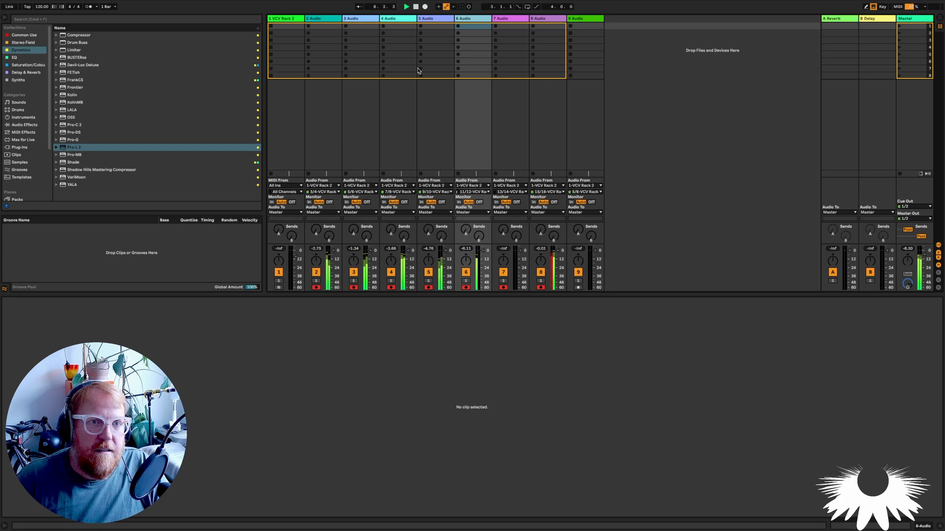
Step: Solo audio tracks 5, 4, 3, 2 and 6 one after another to hear each VCV Rack output separately
left_click(428, 281)
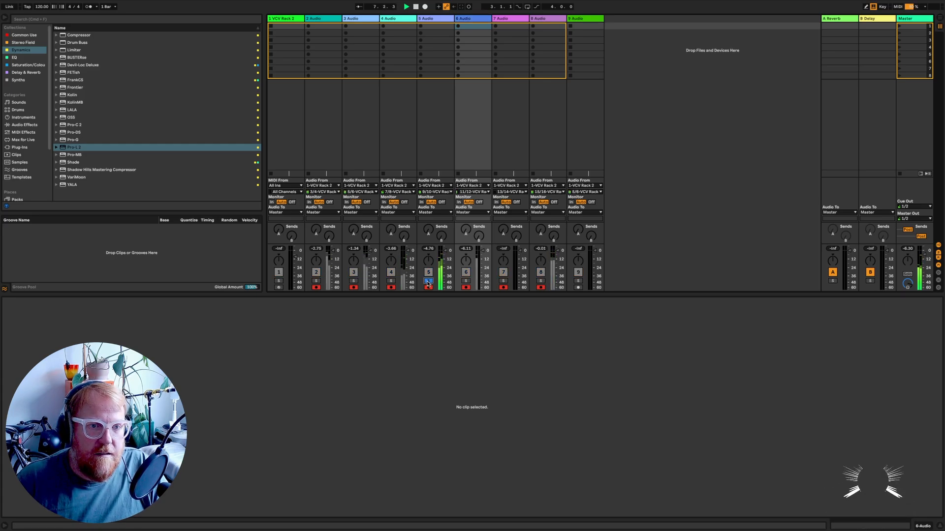
left_click(391, 281)
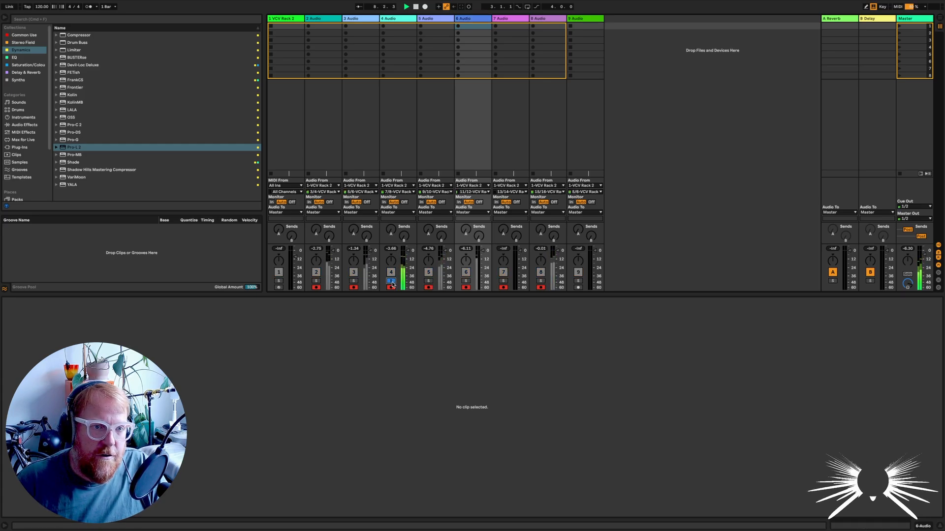
left_click(354, 281)
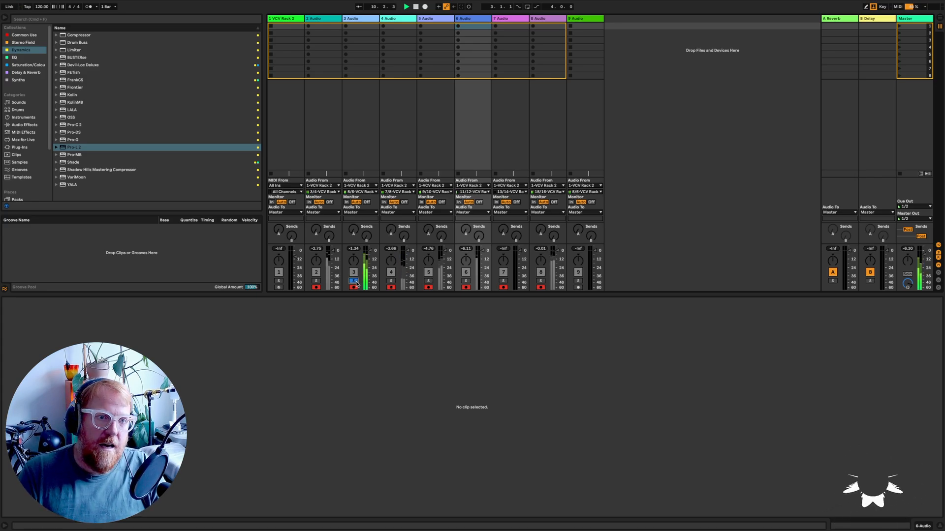
left_click(315, 281)
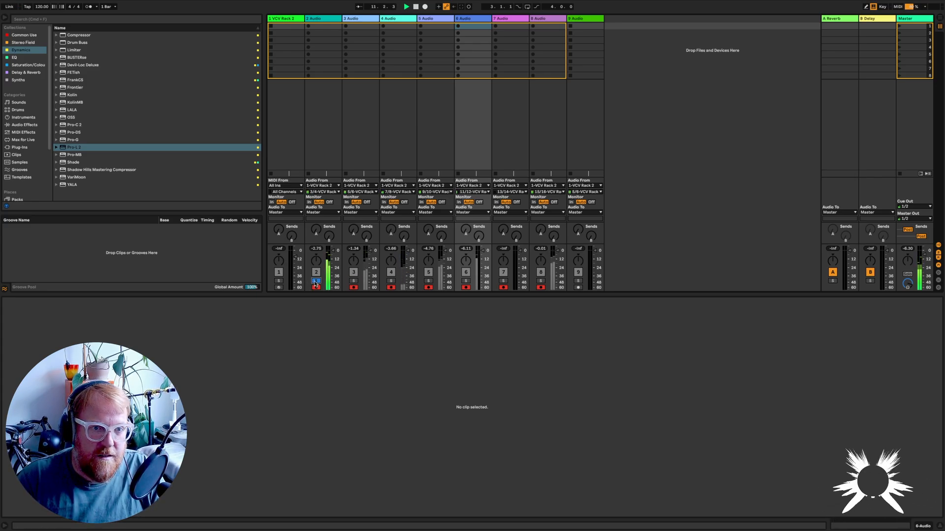
left_click(466, 281)
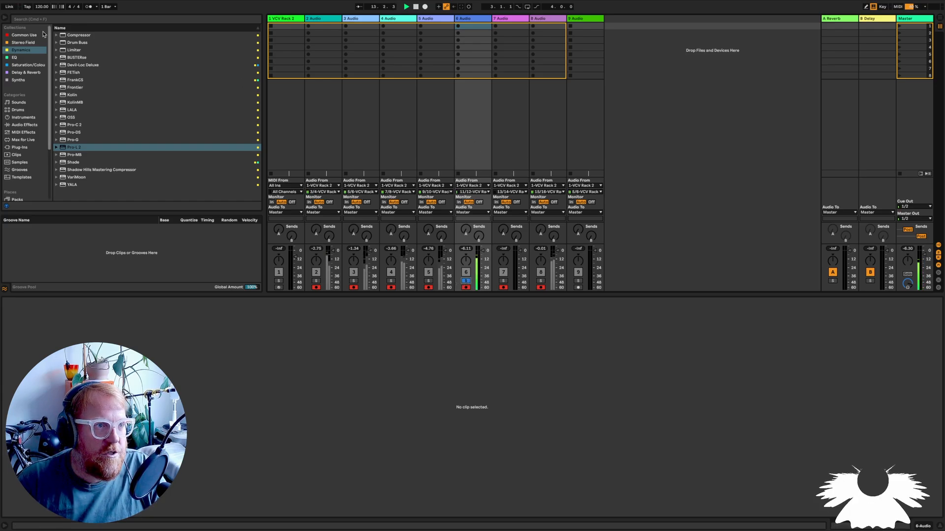
Step: Add a Utility from the Common Use collection to audio track 6 and set its channel mode to Left
left_click(21, 51)
left_click(23, 43)
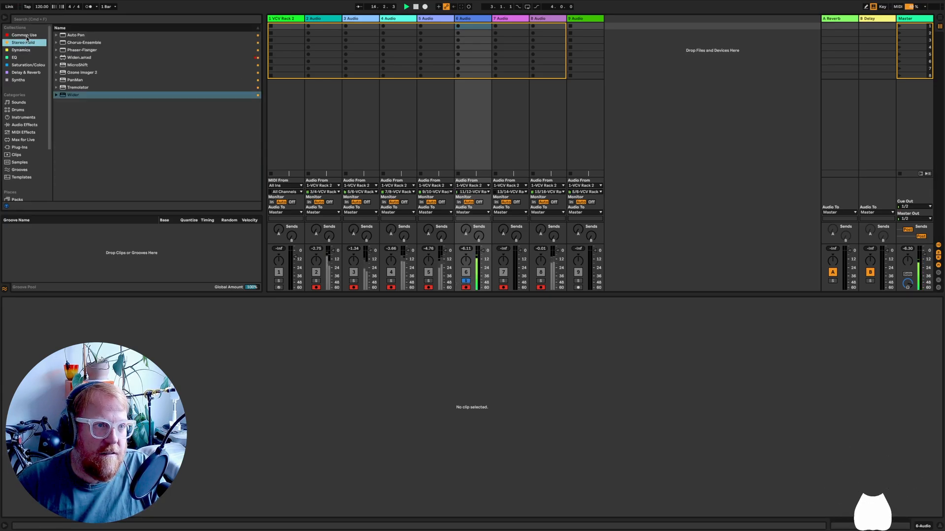
left_click(26, 36)
left_click(74, 82)
left_click_drag(74, 84, 462, 120)
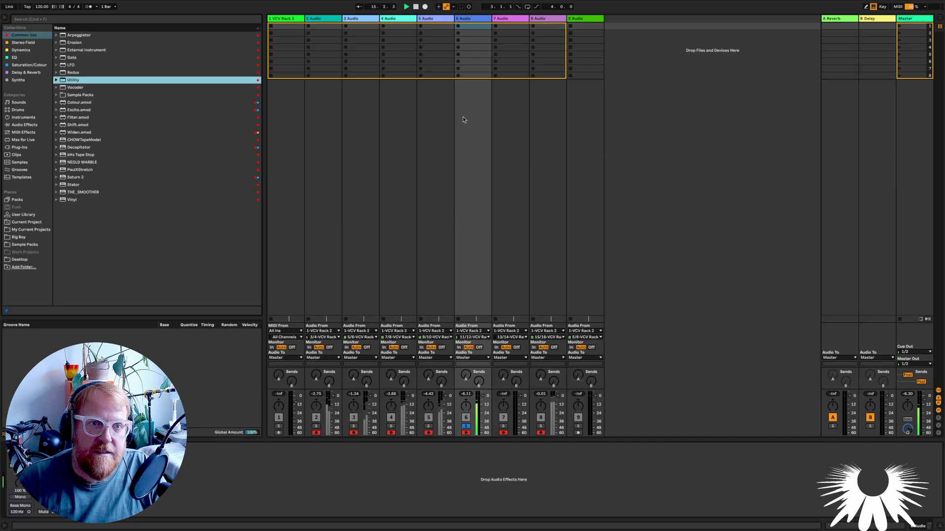
left_click(19, 466)
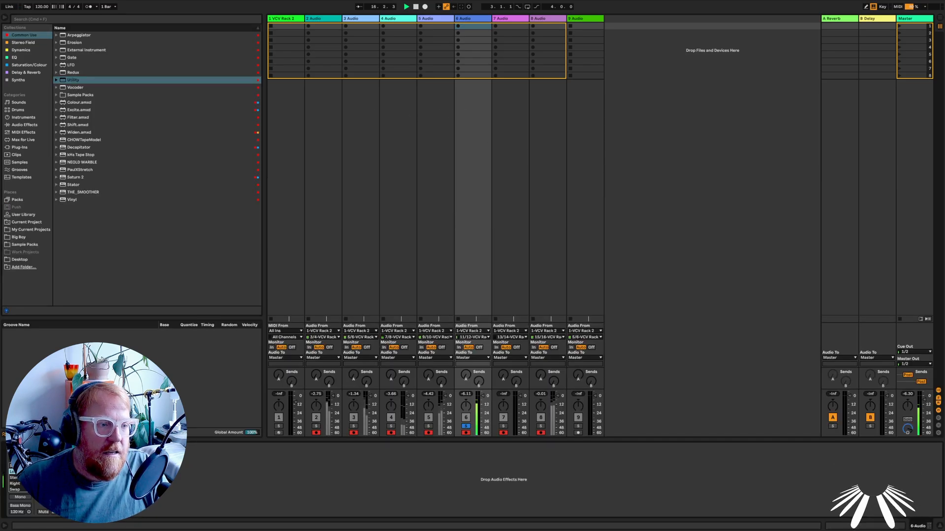
left_click(14, 472)
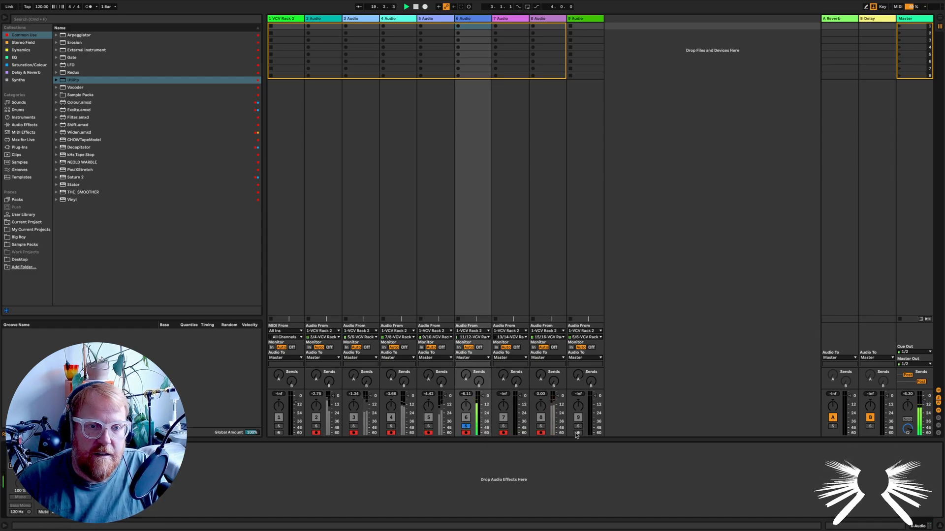
Step: Solo audio track 8 alongside track 6, then examine the output cabling of the Audio 16 module in the VCV Rack patch and close its window
left_click(540, 426)
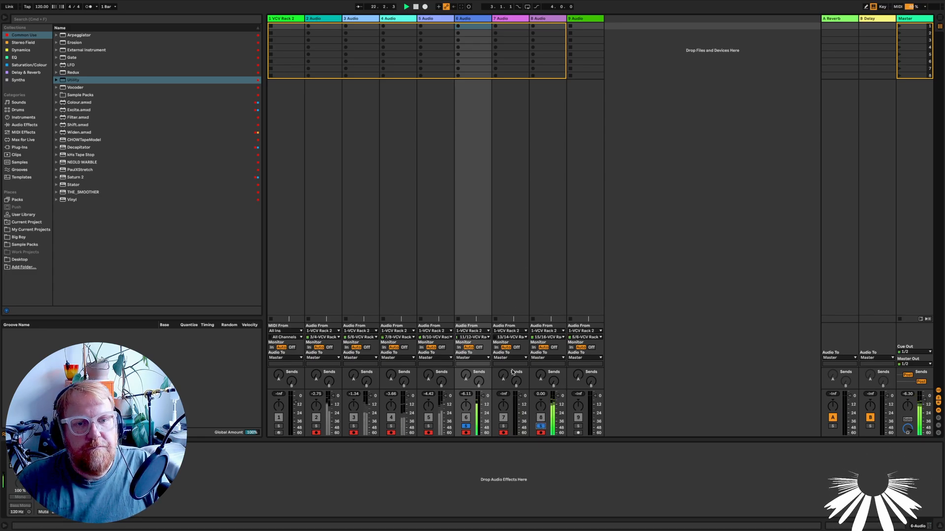
left_click(292, 33)
scroll(612, 374, "up", 3)
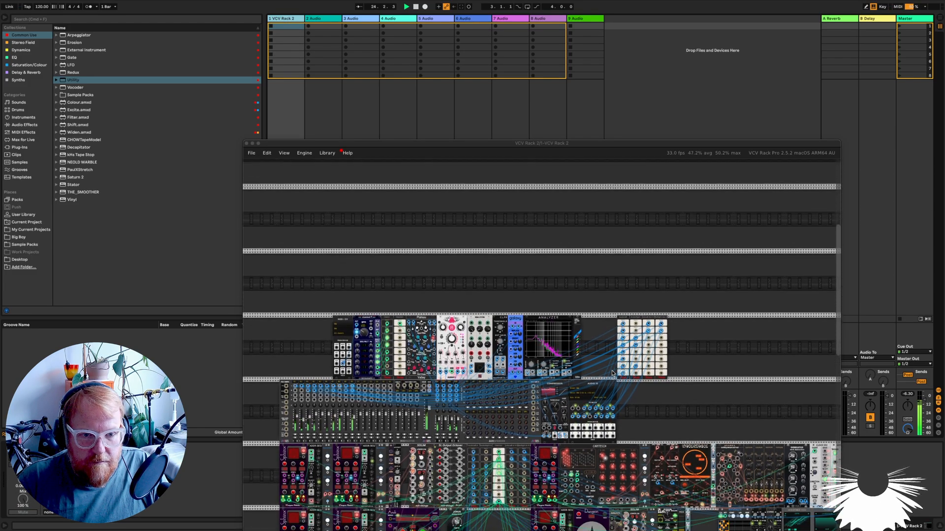
scroll(613, 374, "down", 2)
scroll(612, 384, "up", 6)
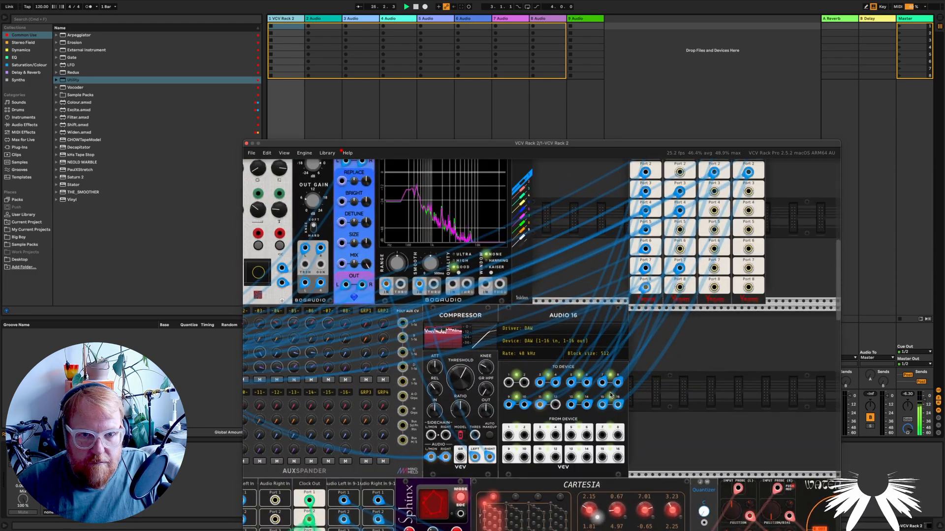
scroll(610, 395, "down", 8)
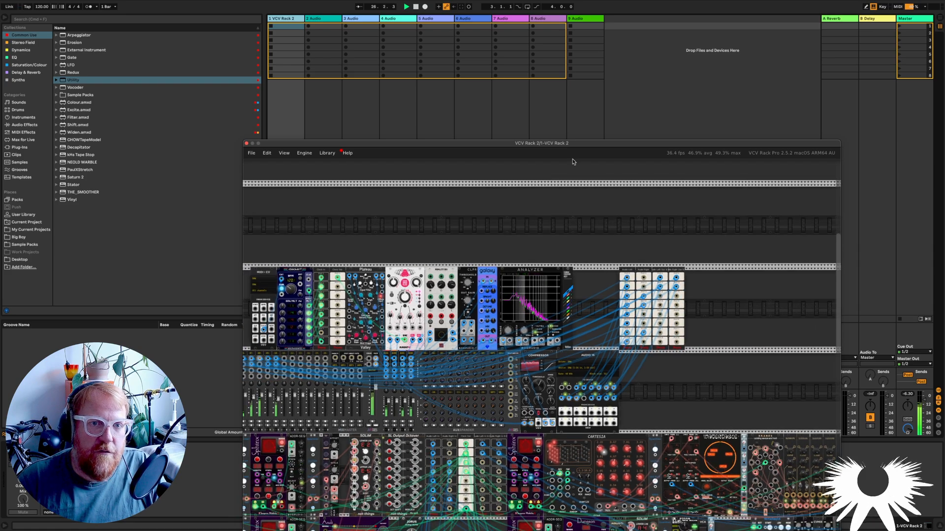
left_click_drag(571, 143, 565, 58)
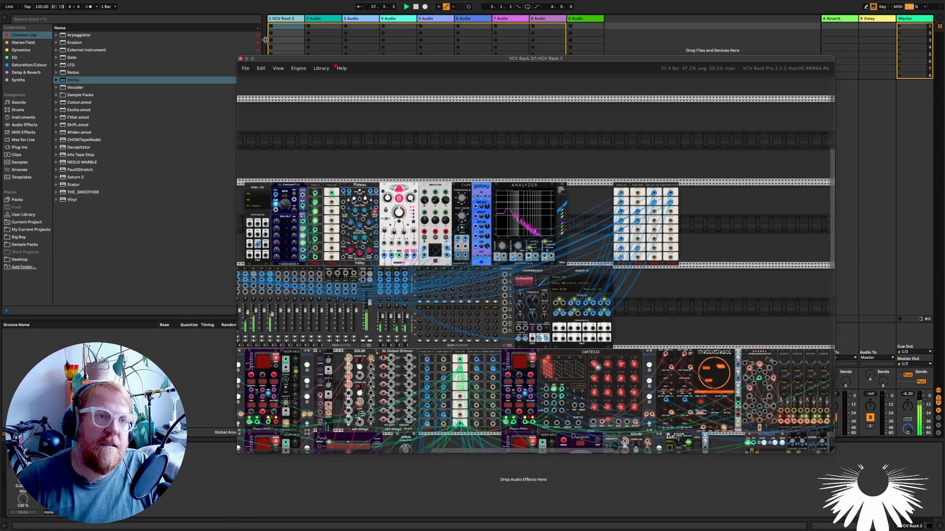
left_click(240, 59)
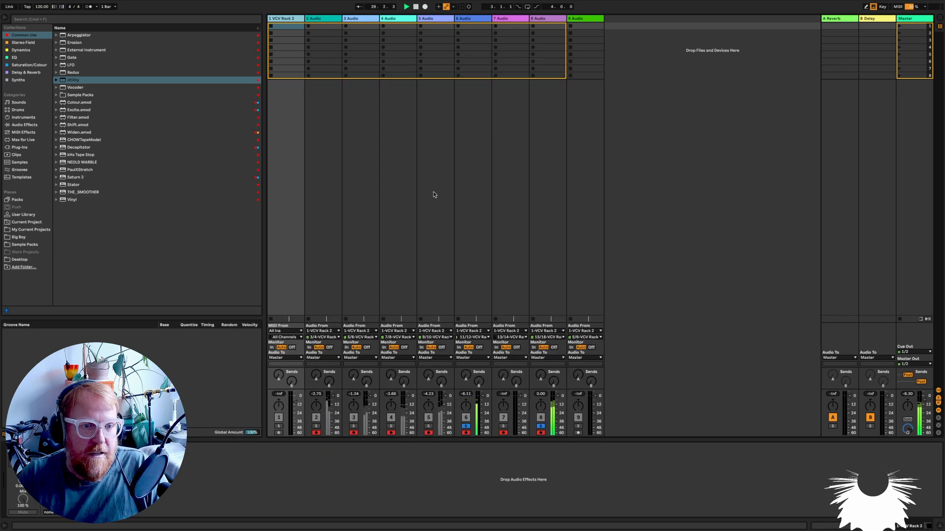
Step: Add audio tracks 5 and 4 to the soloed tracks to hear them together
left_click(428, 428, "super")
left_click(393, 426, "super")
left_click(393, 426)
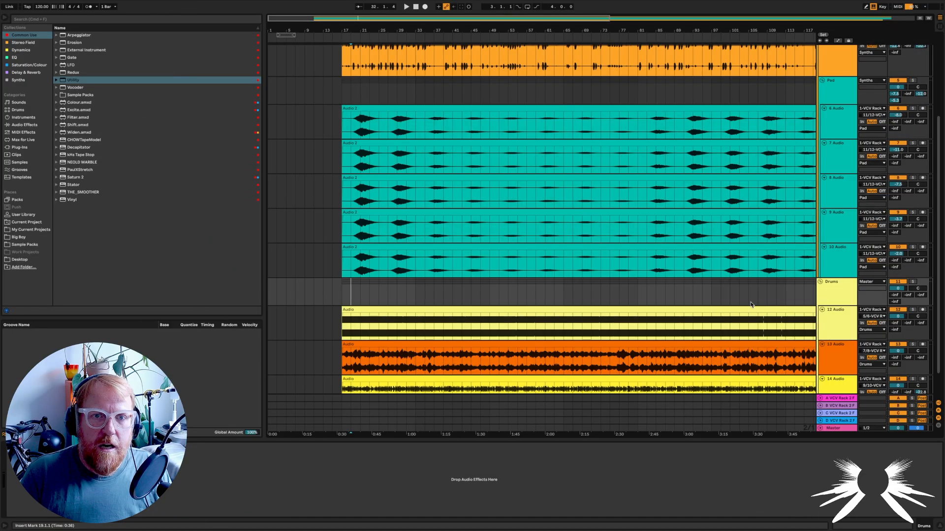
Step: Open the VCV Rack 2 patch on track 1 of the finished project, survey its whole module layout, and close its window
scroll(724, 252, "right", 5)
scroll(724, 253, "up", 3)
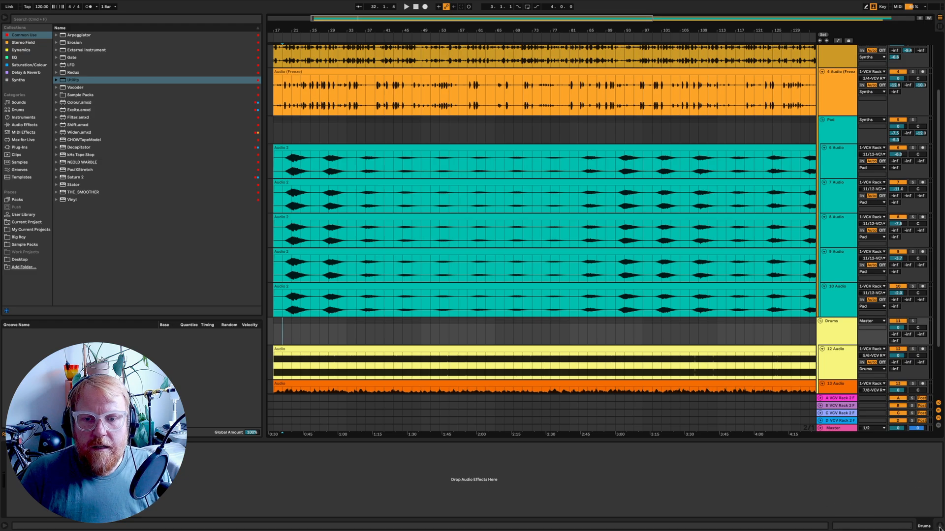
scroll(771, 97, "up", 3)
left_click(834, 61)
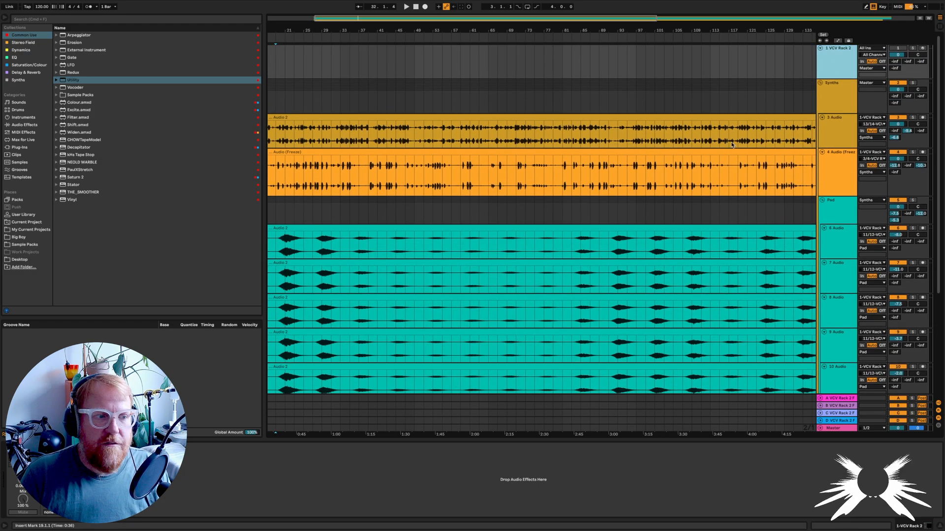
left_click(24, 448)
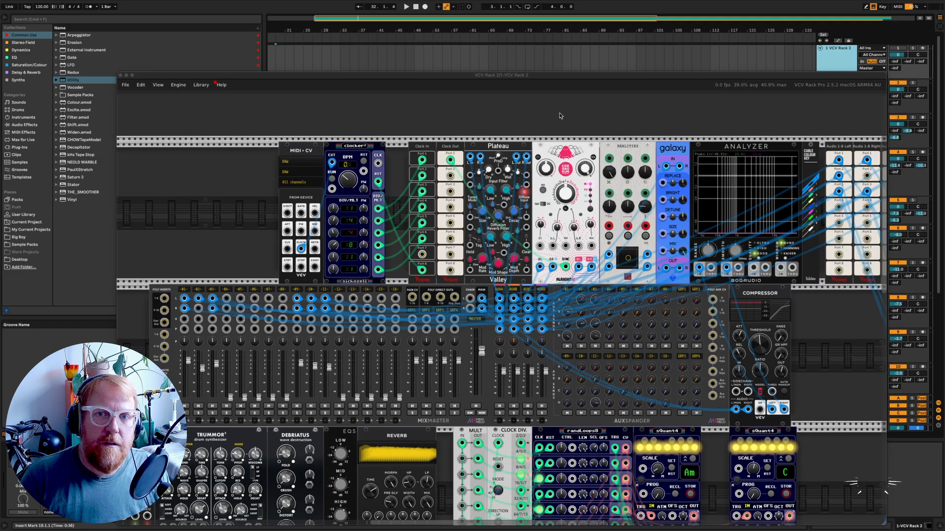
left_click_drag(558, 76, 561, 1)
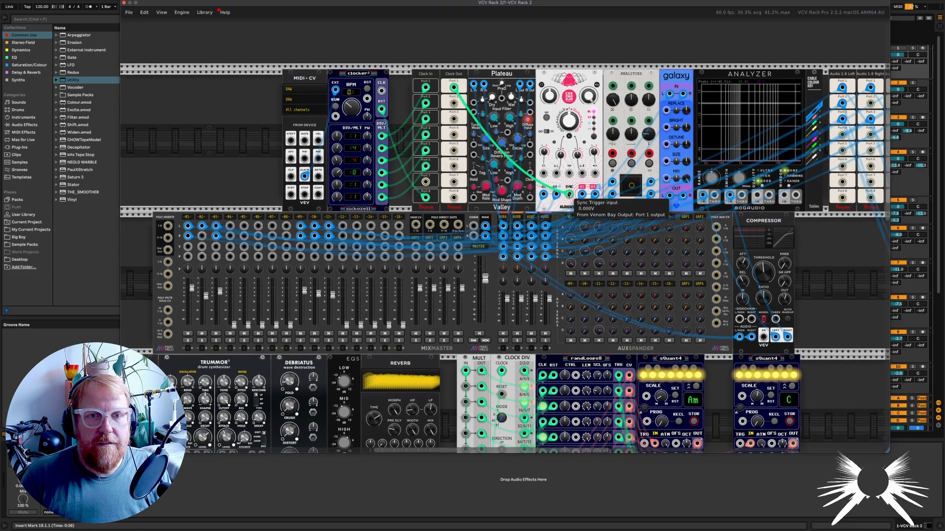
scroll(564, 223, "down", 8)
scroll(564, 222, "down", 8)
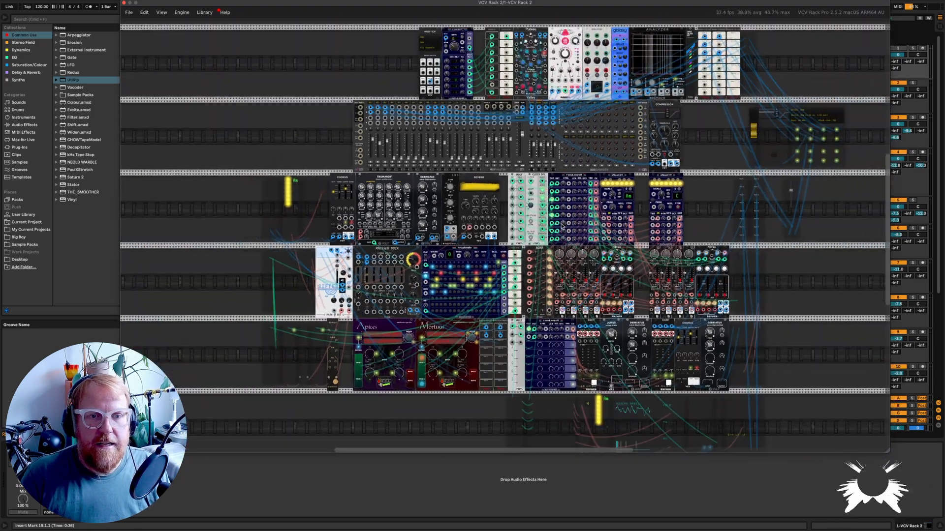
scroll(805, 221, "down", 5)
scroll(800, 222, "up", 6)
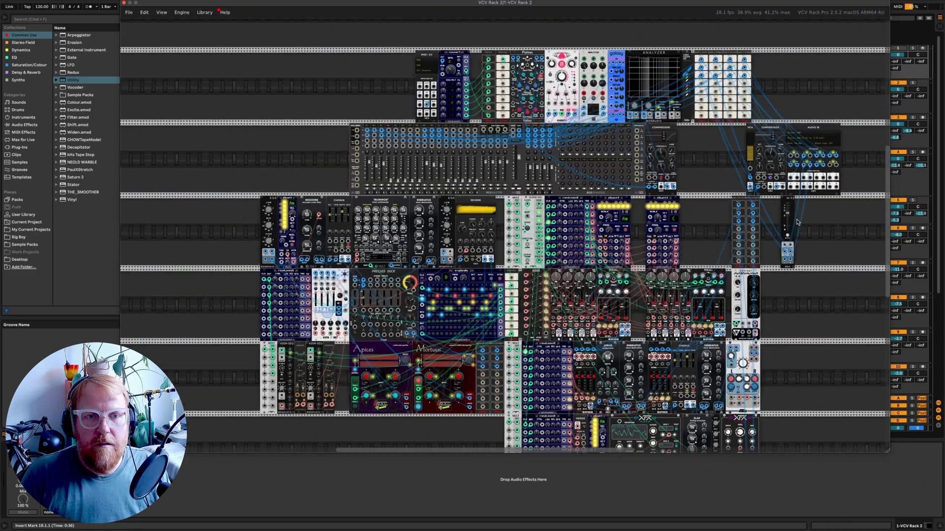
left_click(124, 3)
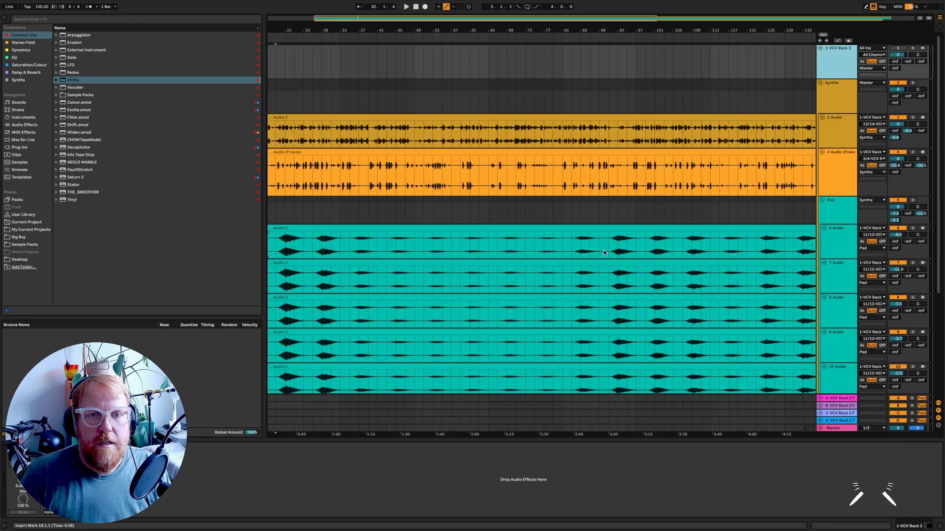
Step: Fit the full song length in the arrangement, select the Drums group, and start playback from bar 17 where the recorded clips begin
key("z")
scroll(604, 253, "down", 2)
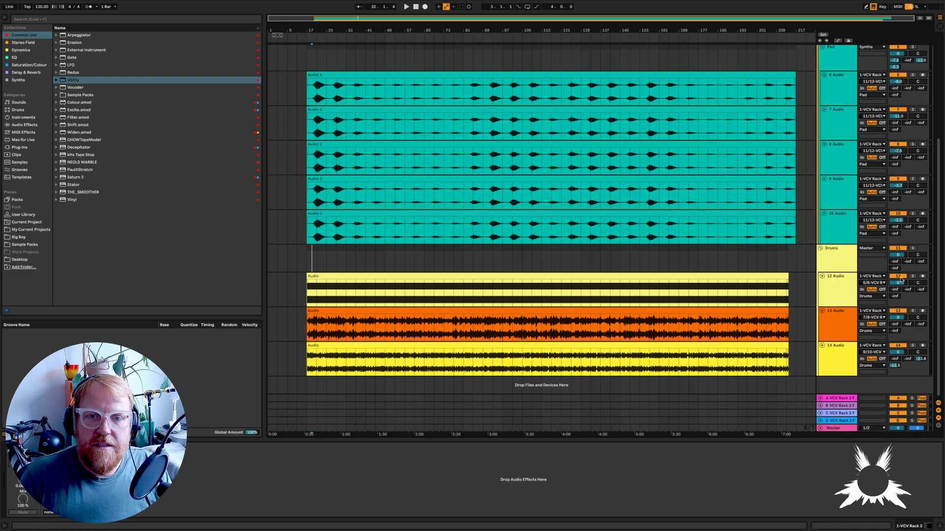
left_click(835, 259)
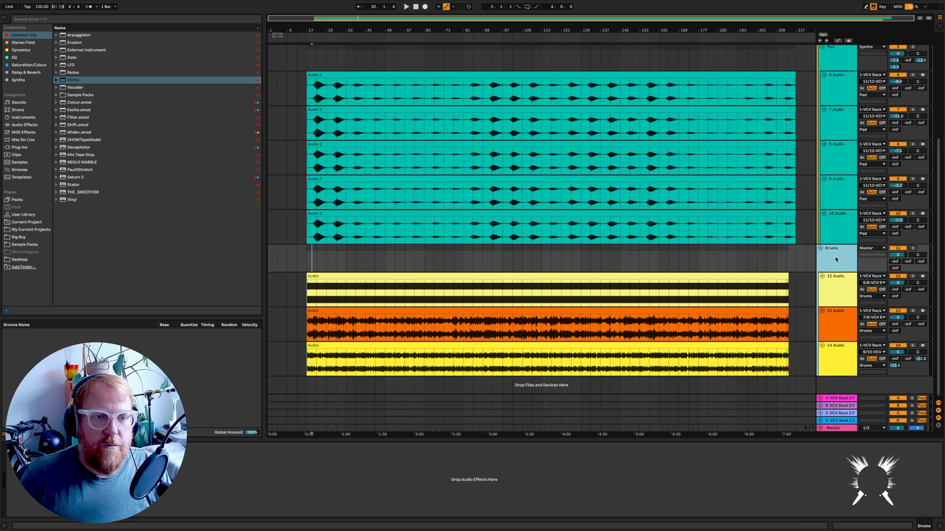
left_click(305, 260)
key("space")
Step: Check the track levels in the Session View mixer during playback and return to the Arrangement View
scroll(393, 208, "up", 5)
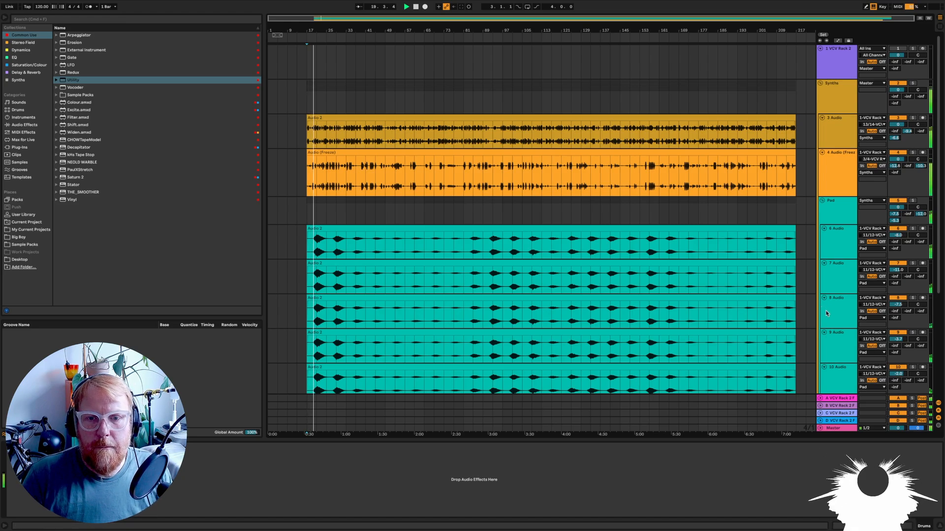
key("Tab")
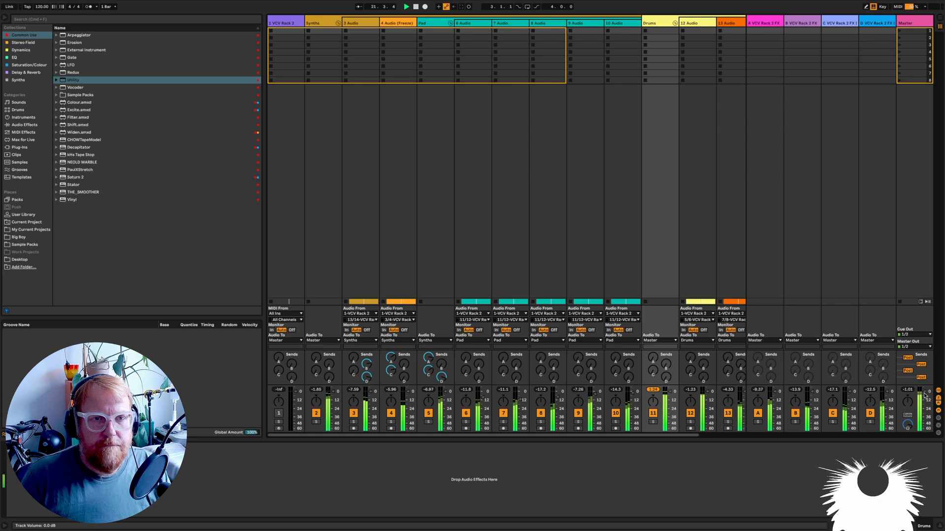
key("Tab")
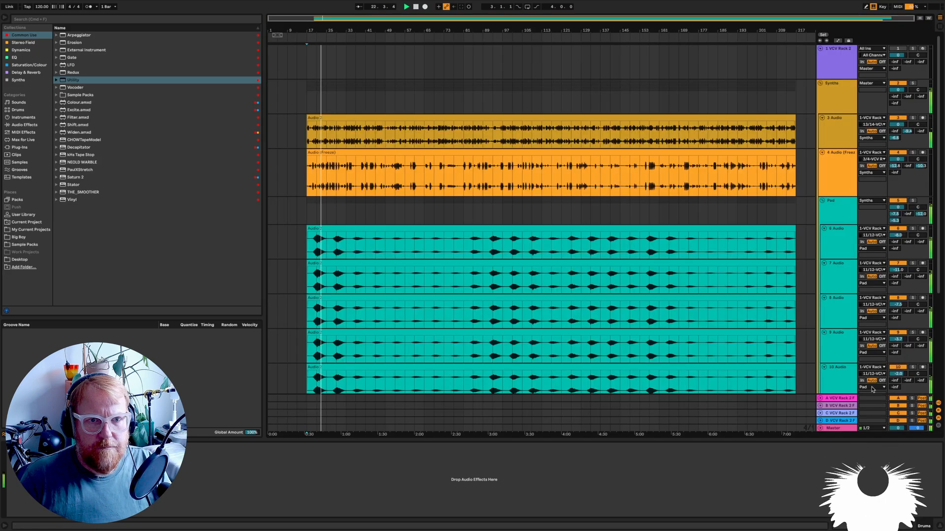
Step: Fold the Pad group and lower the Master track volume to -15.4 dB
scroll(469, 329, "down", 2)
scroll(468, 330, "down", 1)
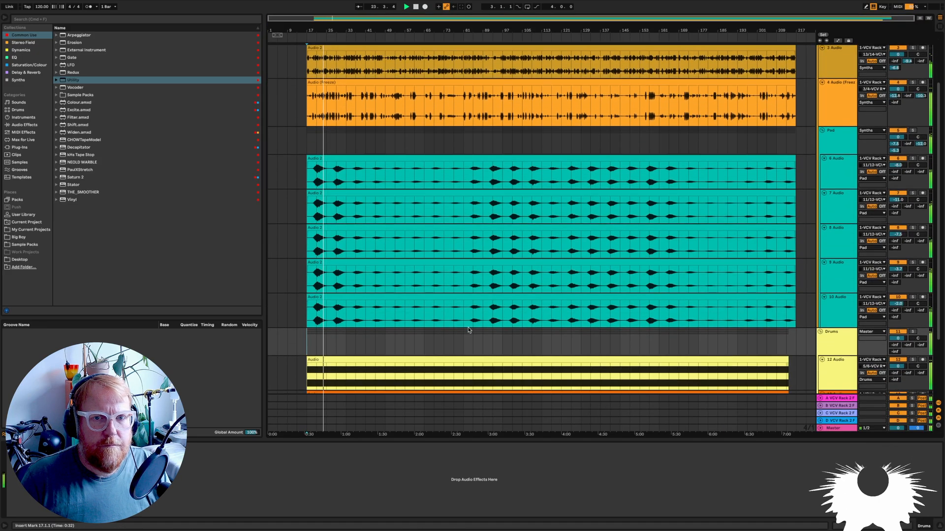
left_click(835, 175)
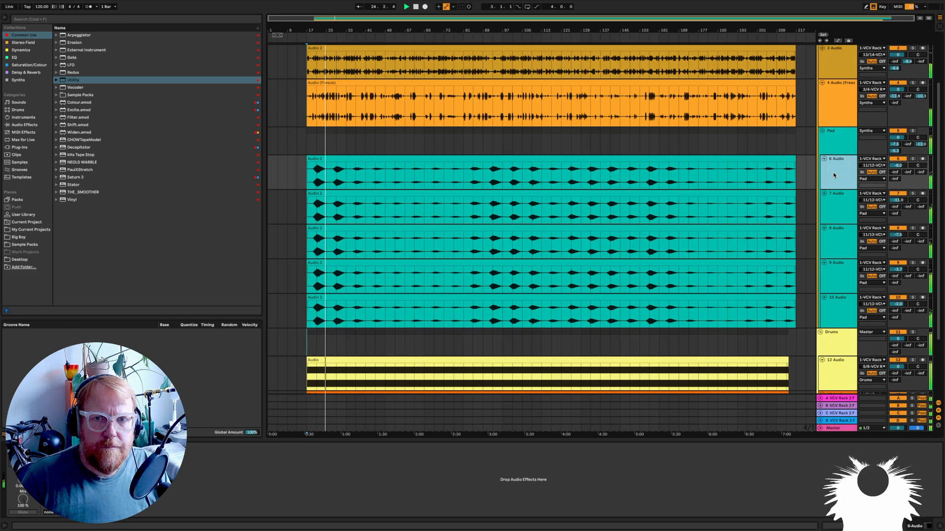
left_click(821, 129)
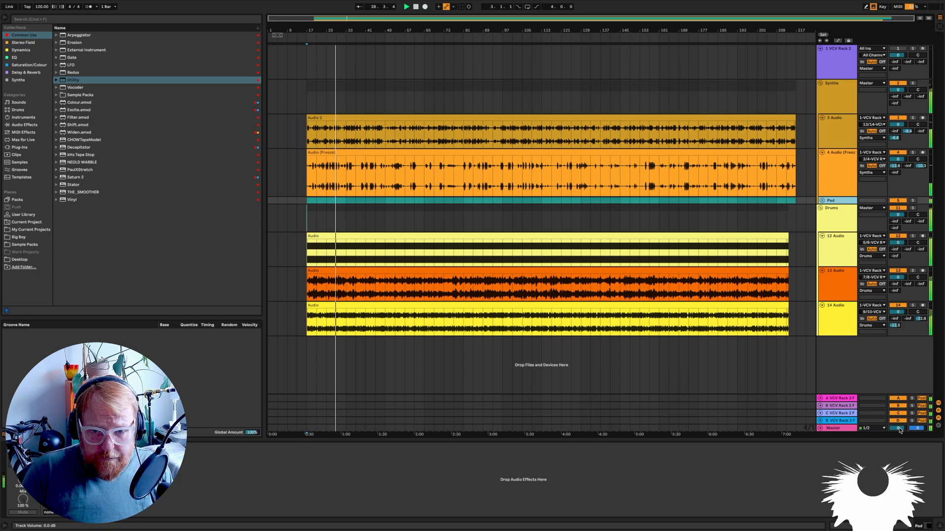
left_click_drag(897, 429, 897, 452)
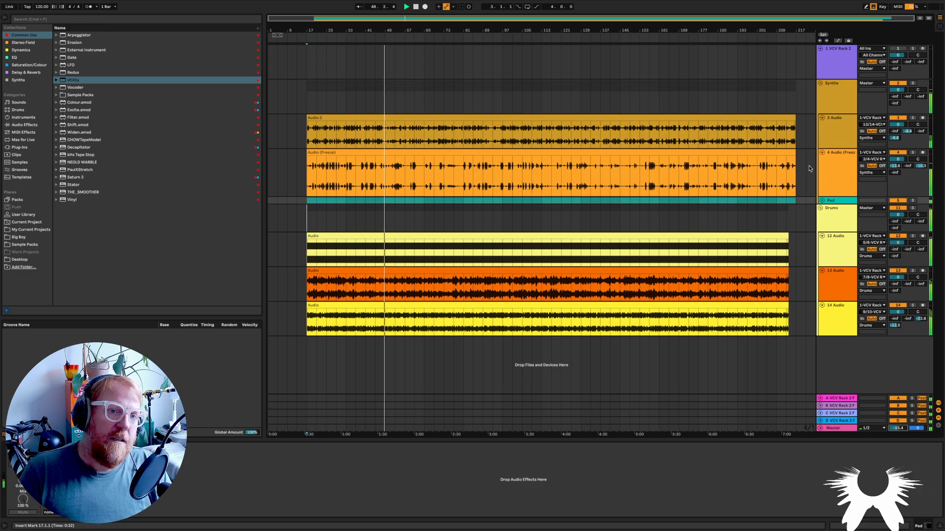
Step: Unfold the Pad group and review the recorded clips on its five audio tracks
left_click(822, 202)
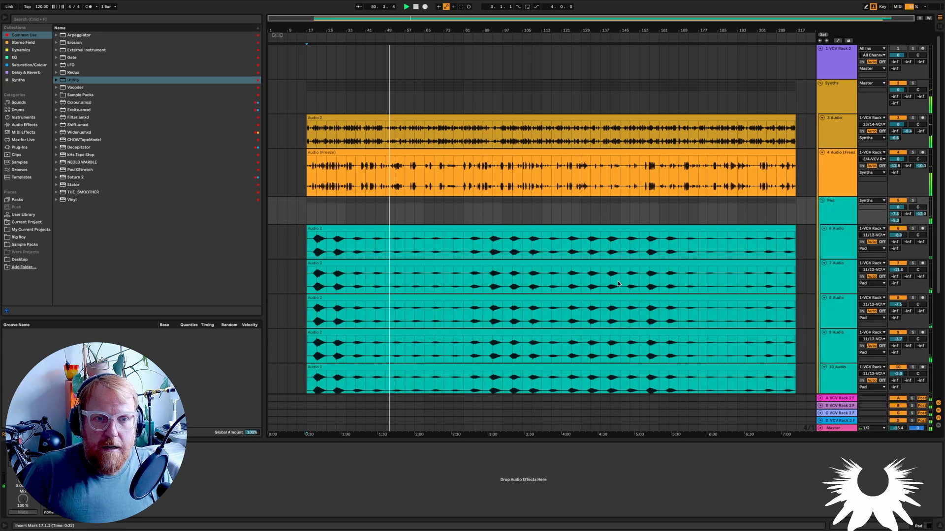
scroll(450, 257, "down", 2)
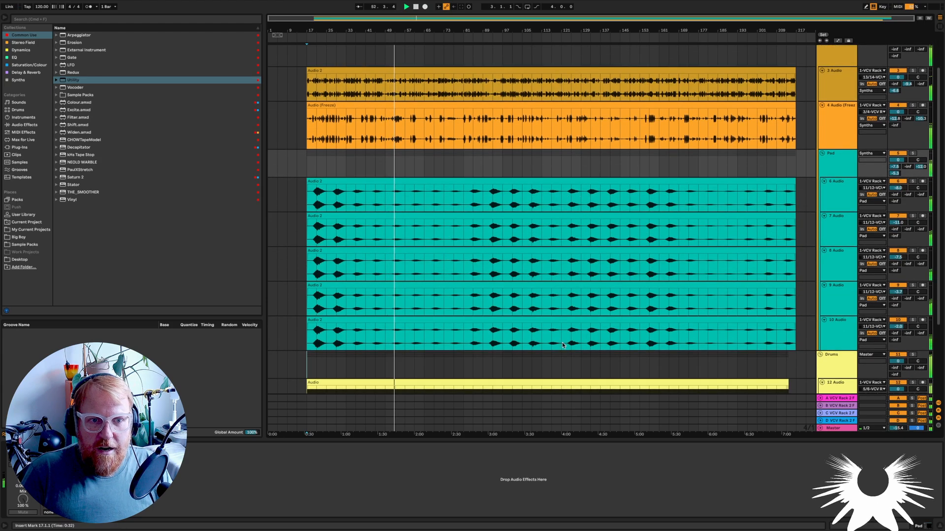
left_click(308, 276)
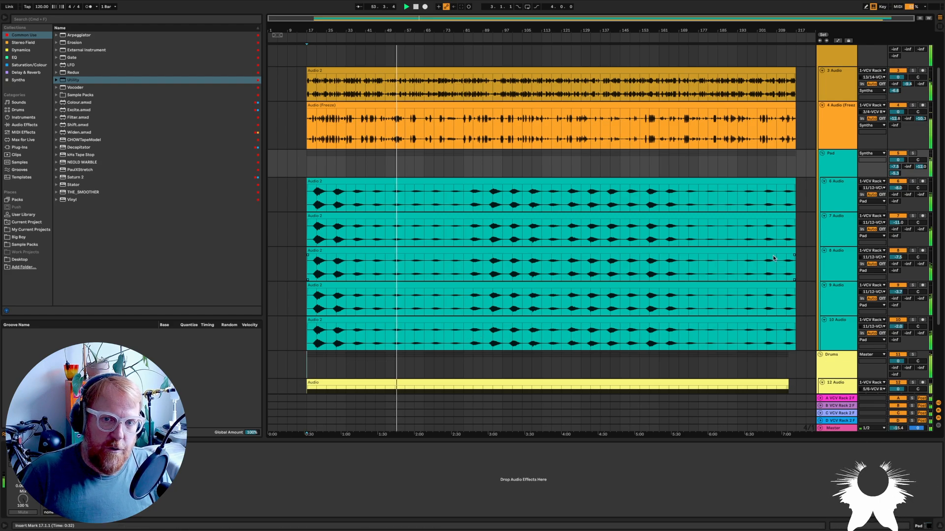
Step: Go through the Pad group's five audio tracks one by one and check the effect devices on each
left_click(838, 191)
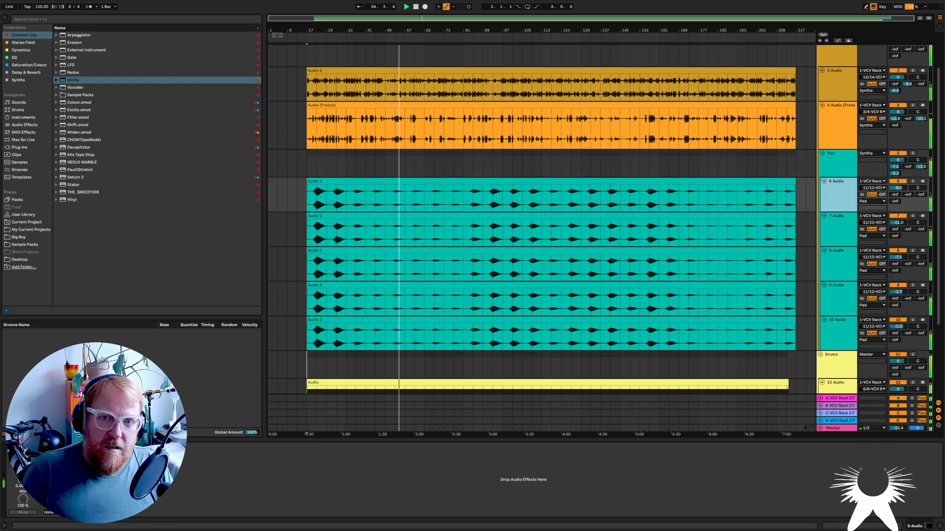
left_click(829, 227)
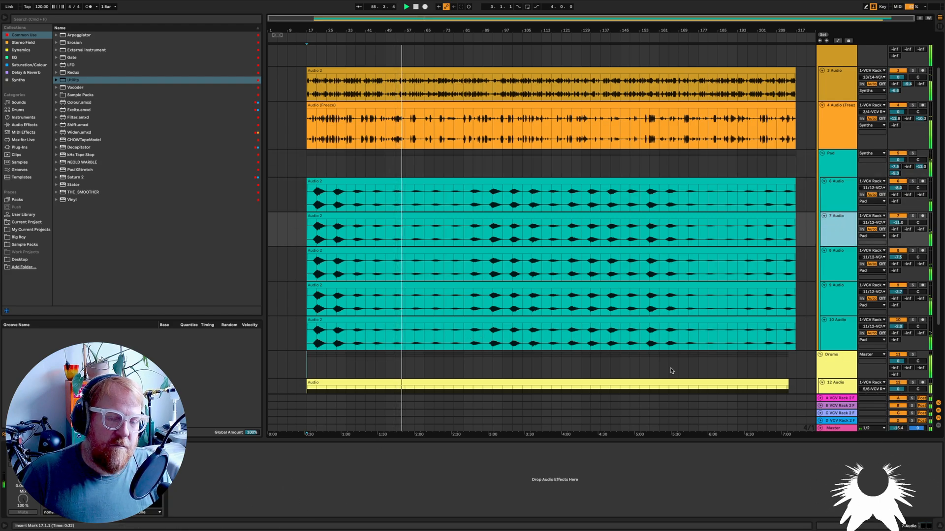
left_click(844, 263)
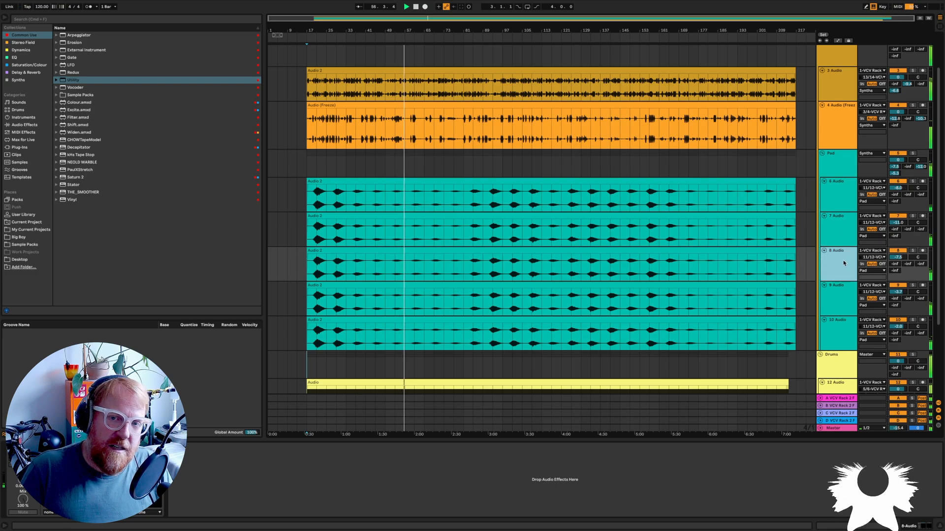
left_click(837, 292)
left_click(835, 335)
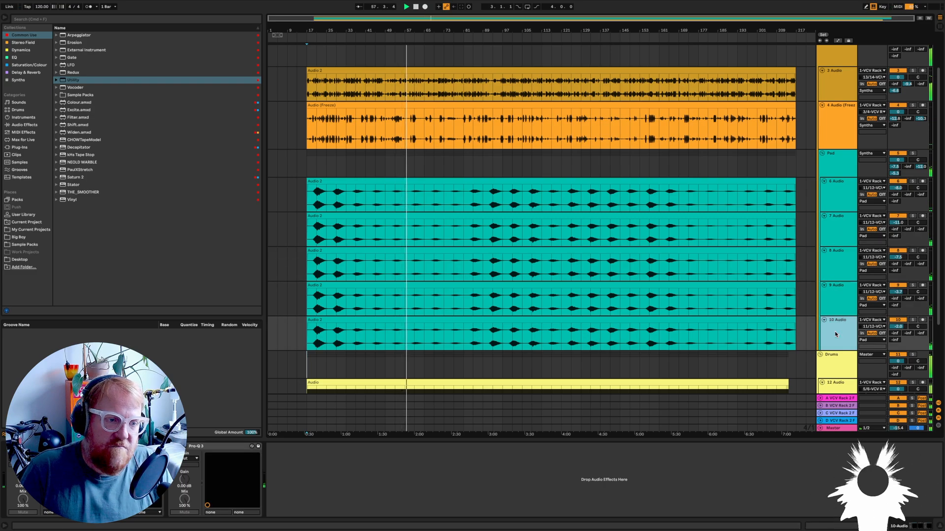
Step: Inspect the Plateau reverb patch in the VCV Rack 2 FX plug-in on return track A, then close its window
left_click(845, 400)
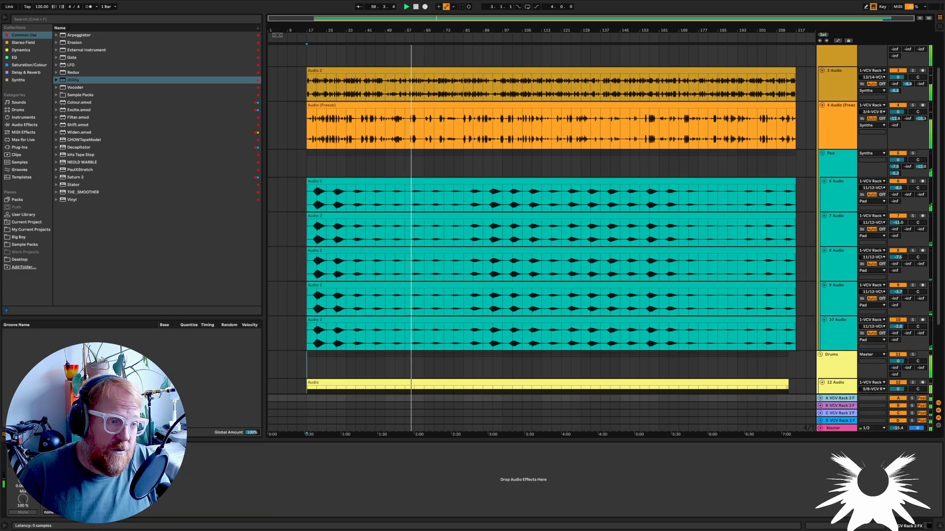
left_click(24, 447)
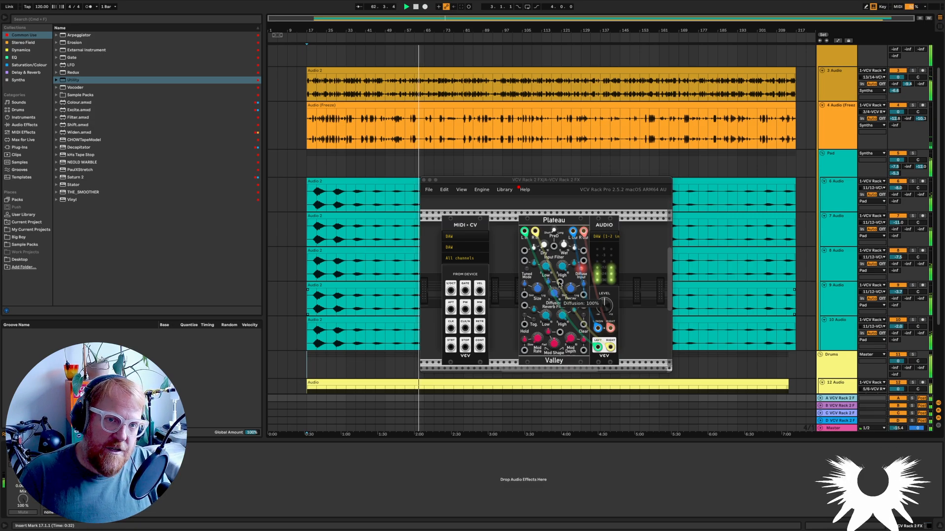
left_click(429, 180)
Step: Open the main VCV Rack 2 patch, examine its send effect modules and mixer up close, and close the window
scroll(750, 131, "up", 2)
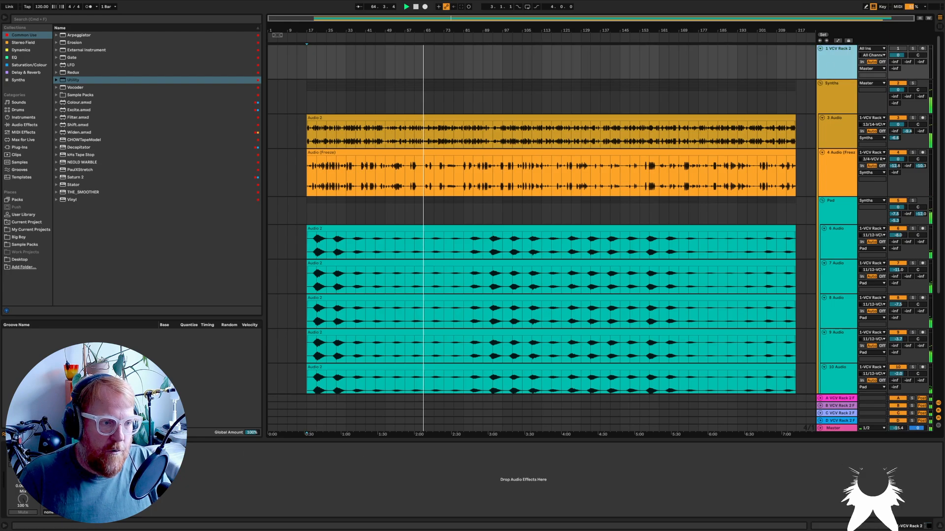
left_click(25, 447)
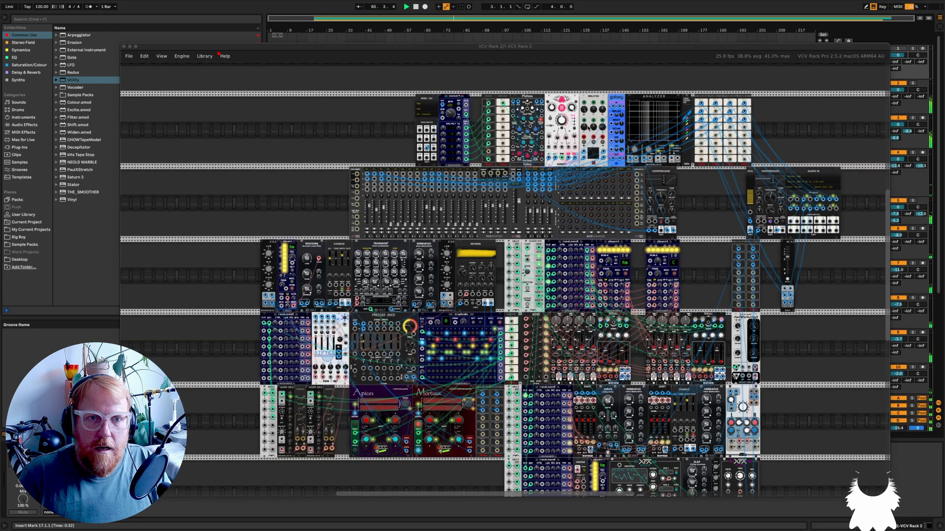
scroll(588, 126, "up", 3)
scroll(559, 183, "up", 5)
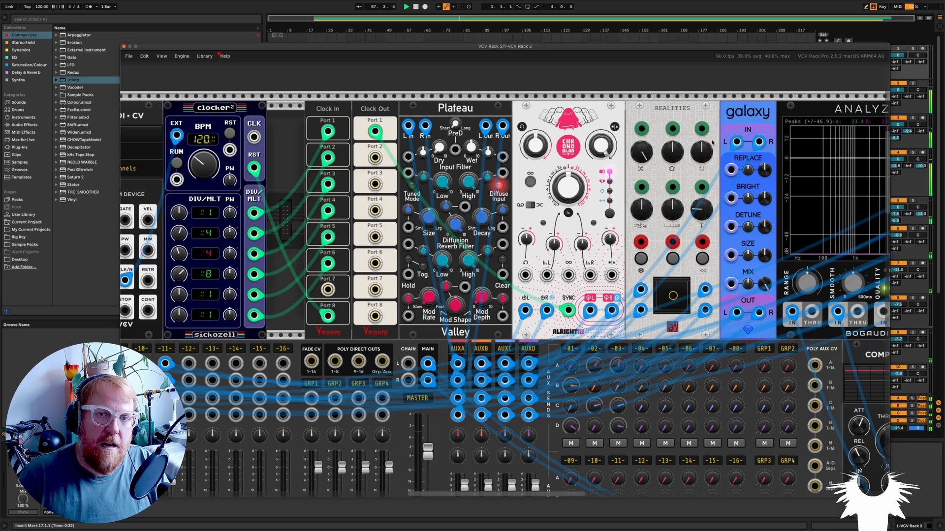
scroll(635, 262, "down", 5)
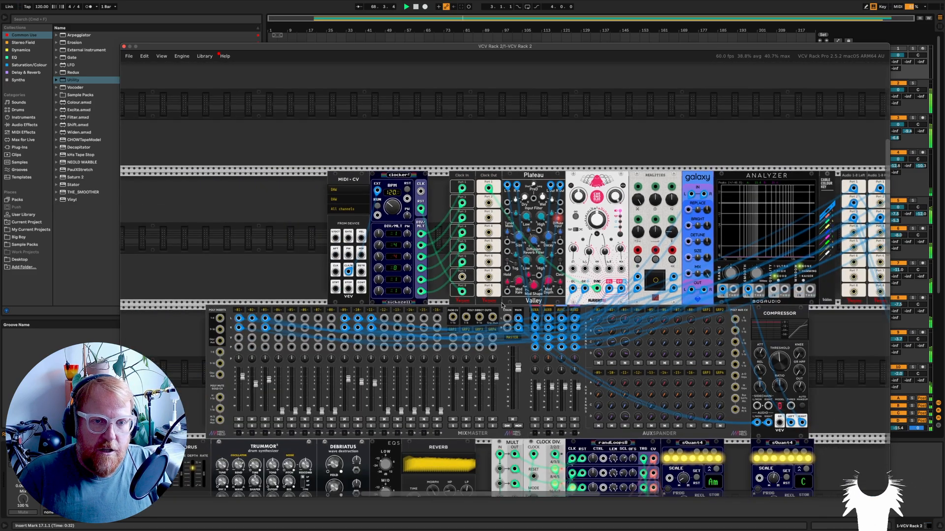
scroll(595, 373, "down", 5)
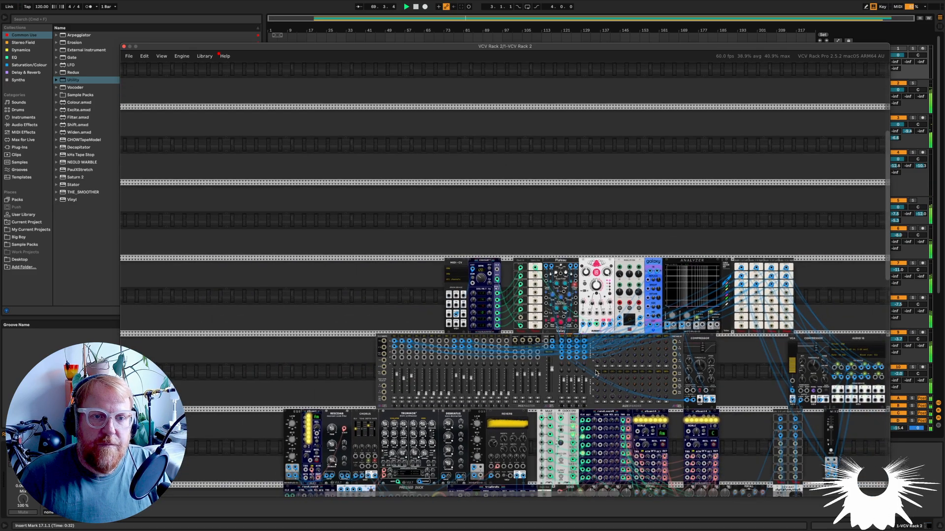
scroll(267, 176, "down", 3)
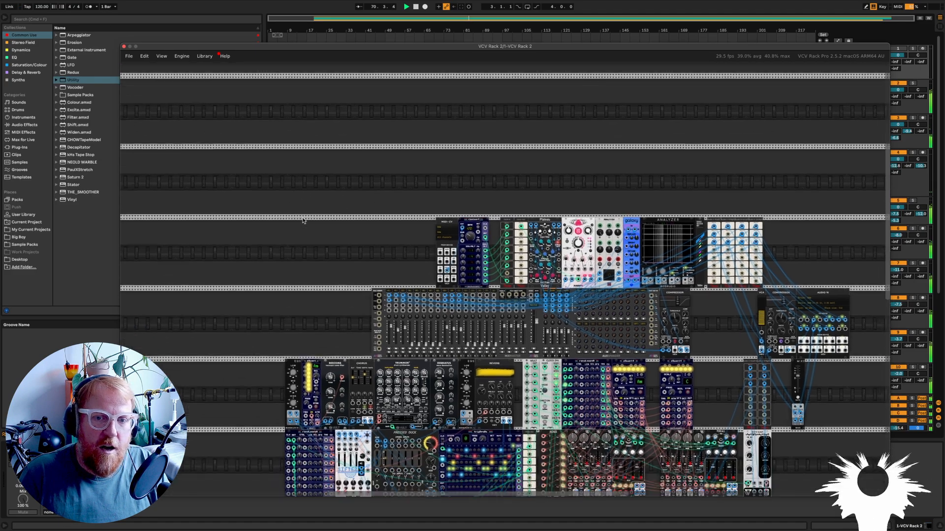
left_click(124, 47)
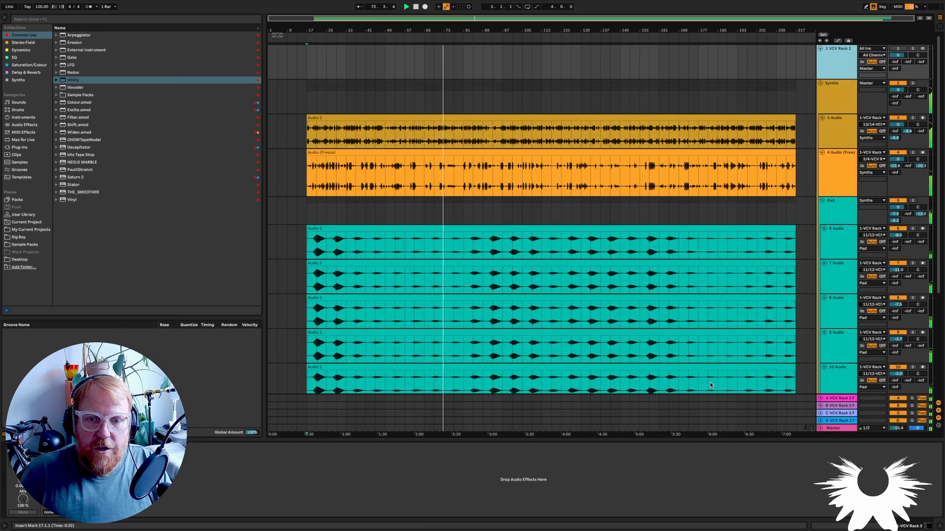
Step: Inspect the VCV Rack 2 FX patch on return track B and close its window
left_click(820, 399)
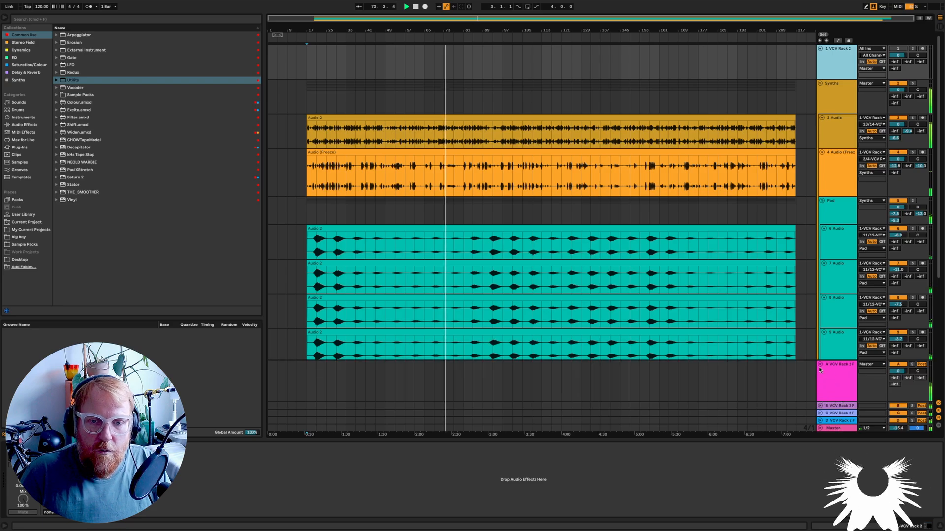
left_click(819, 365)
left_click(836, 400)
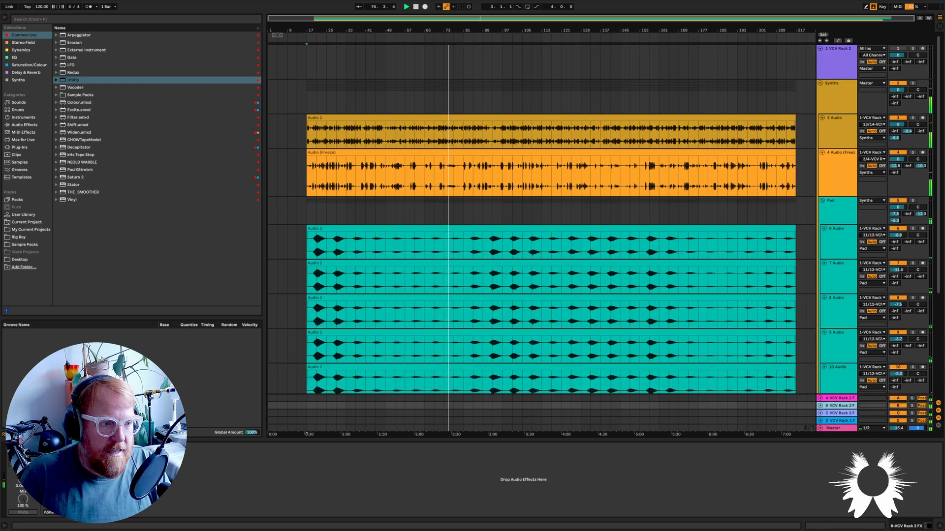
left_click(25, 447)
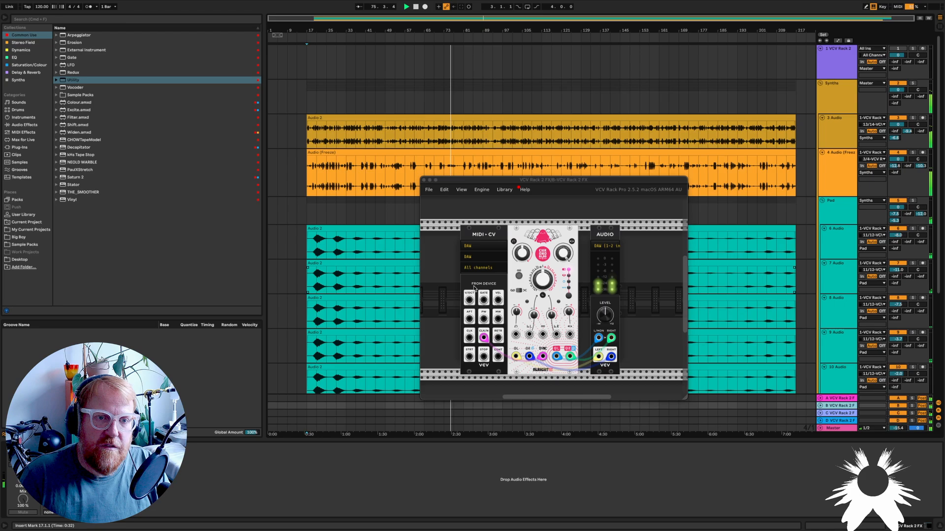
left_click(424, 180)
Step: Open return track C's VCV Rack 2 FX patch, enlarge its window to examine the Realities module, then close it and fold the track
left_click(840, 416)
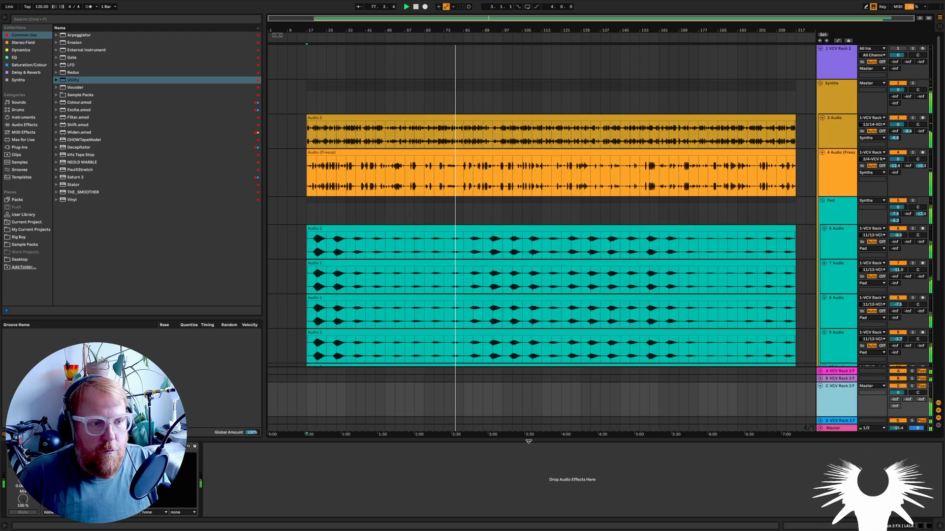
left_click(820, 413)
left_click(24, 447)
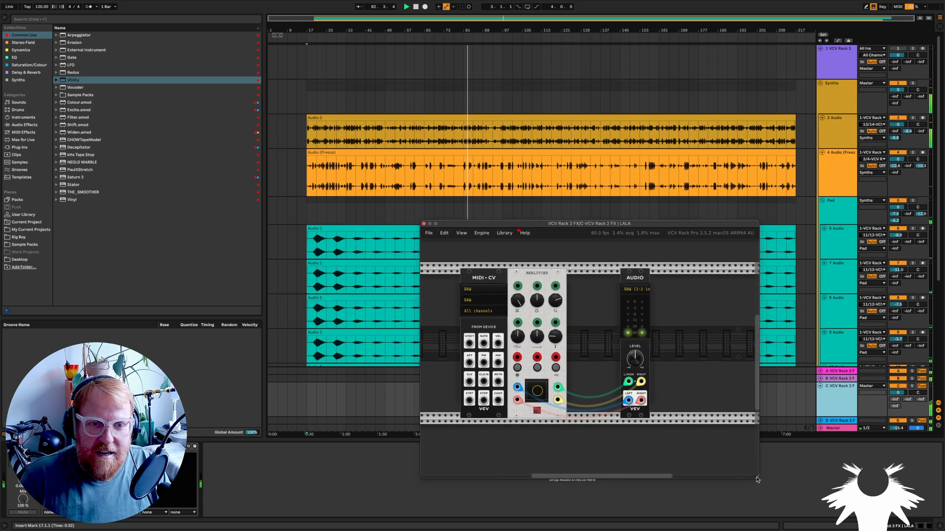
left_click_drag(599, 221, 481, 122)
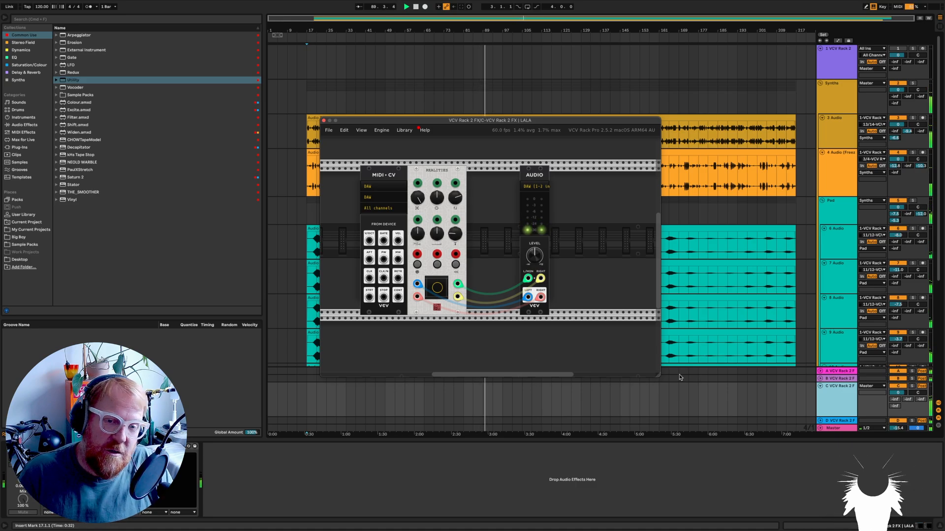
left_click_drag(657, 378, 711, 417)
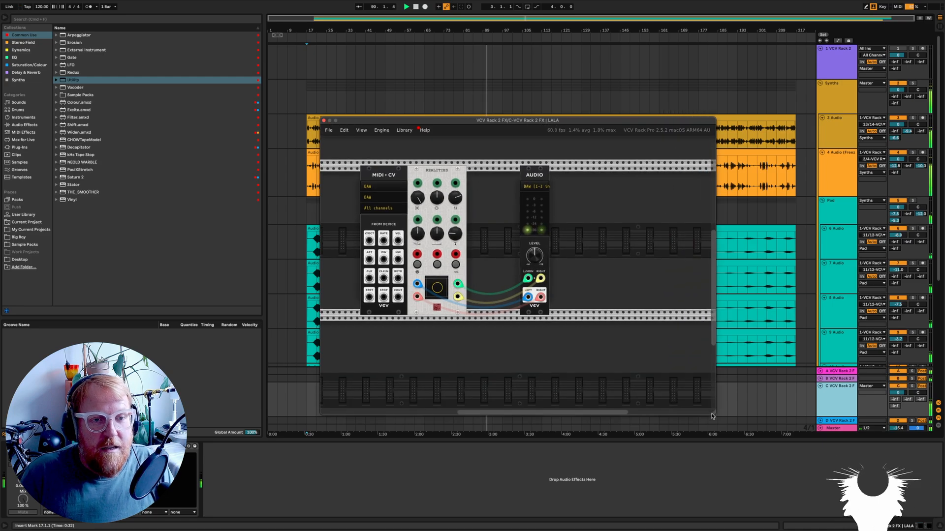
left_click(323, 120)
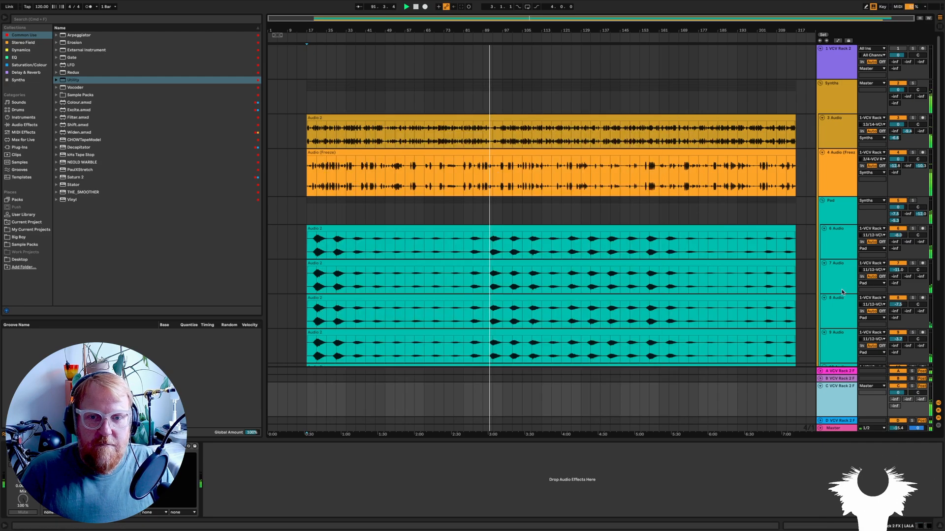
left_click(820, 387)
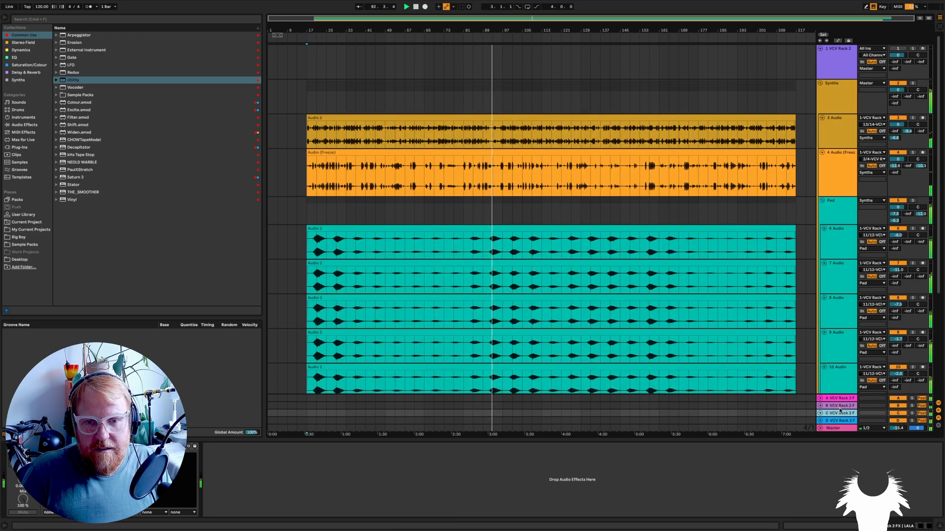
Step: Select the 12 Audio track in the Drums group and solo it
scroll(660, 294, "down", 3)
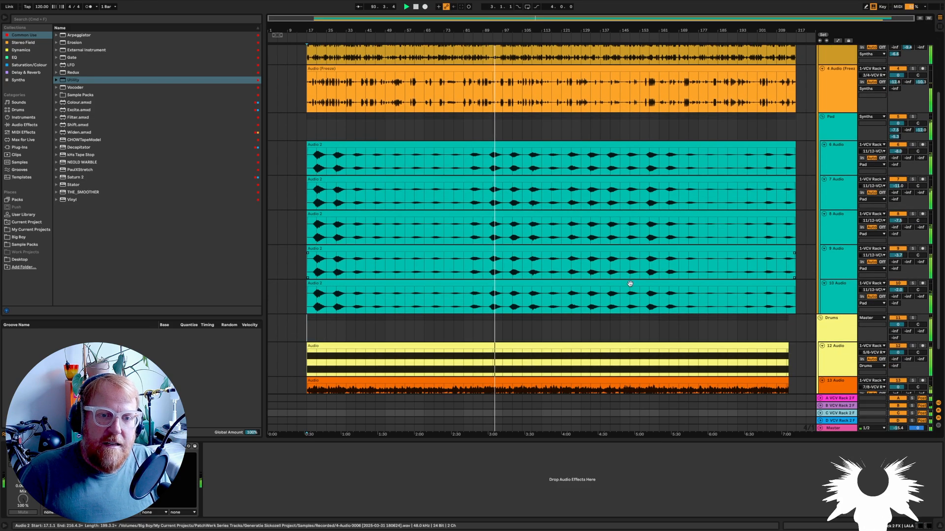
scroll(658, 340, "down", 3)
left_click(844, 295)
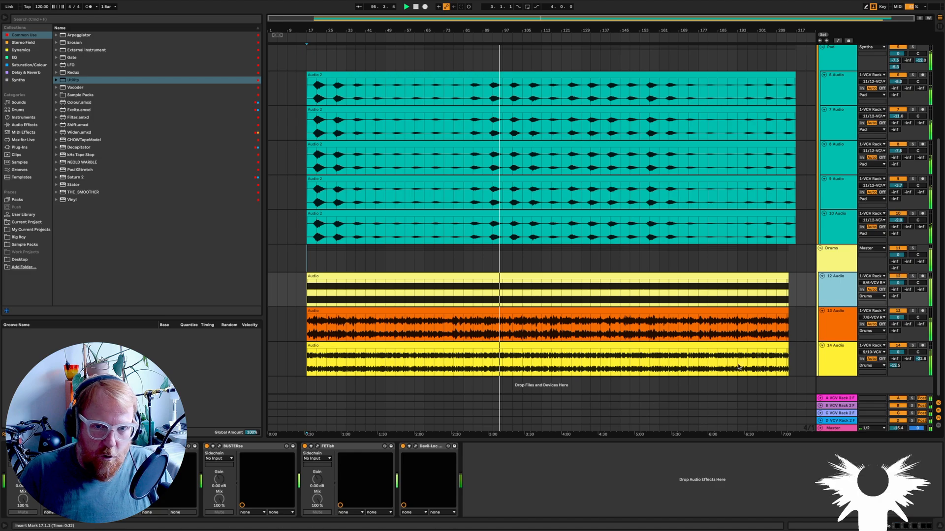
left_click(913, 276)
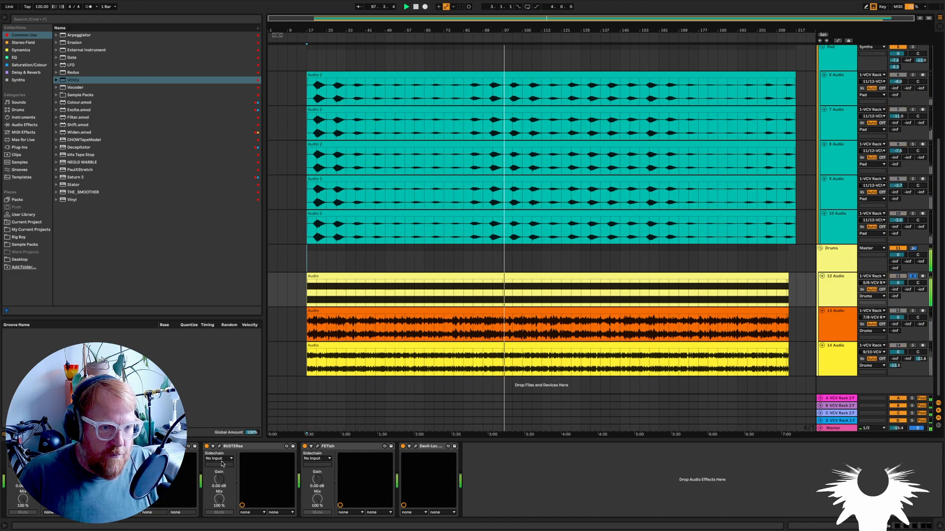
Step: Inspect the FETish, Devil-Loc and Pro-MB plug-ins on the 12 Audio track, closing each window after viewing
left_click(318, 447)
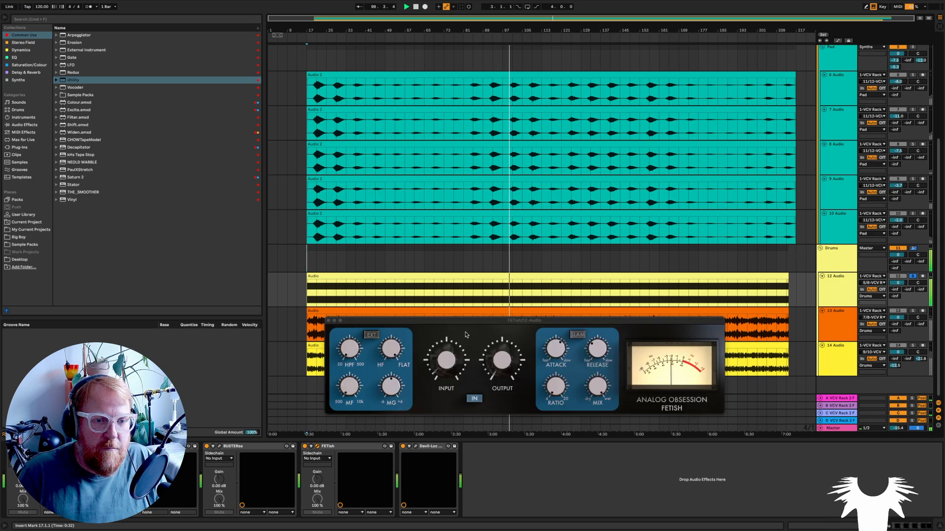
left_click(330, 320)
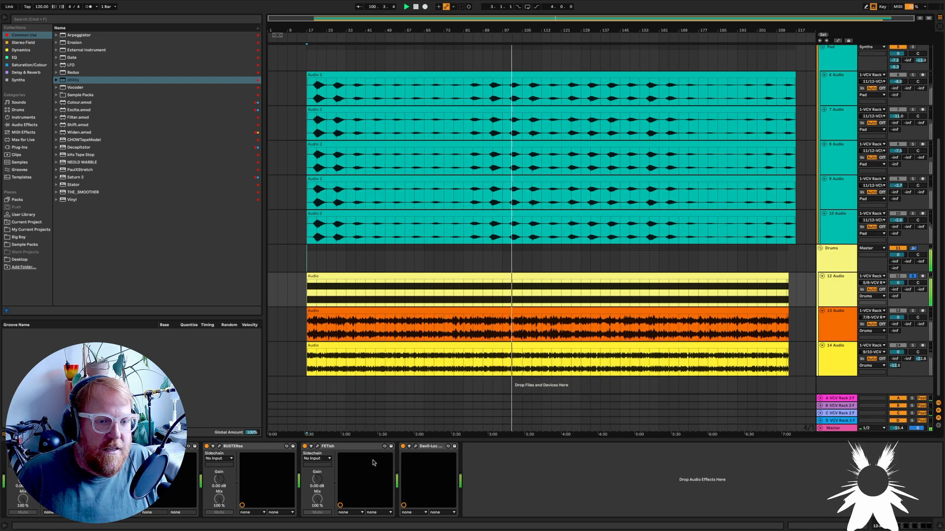
left_click(416, 447)
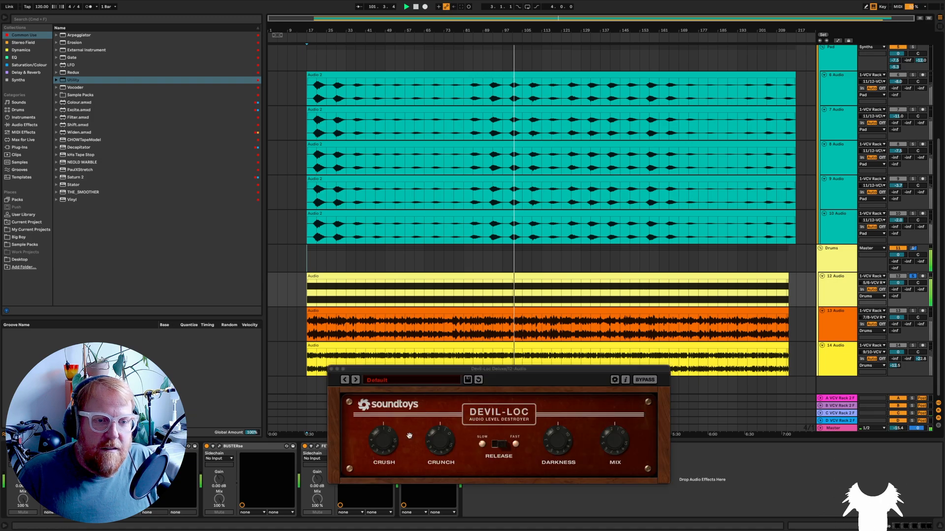
left_click(416, 447)
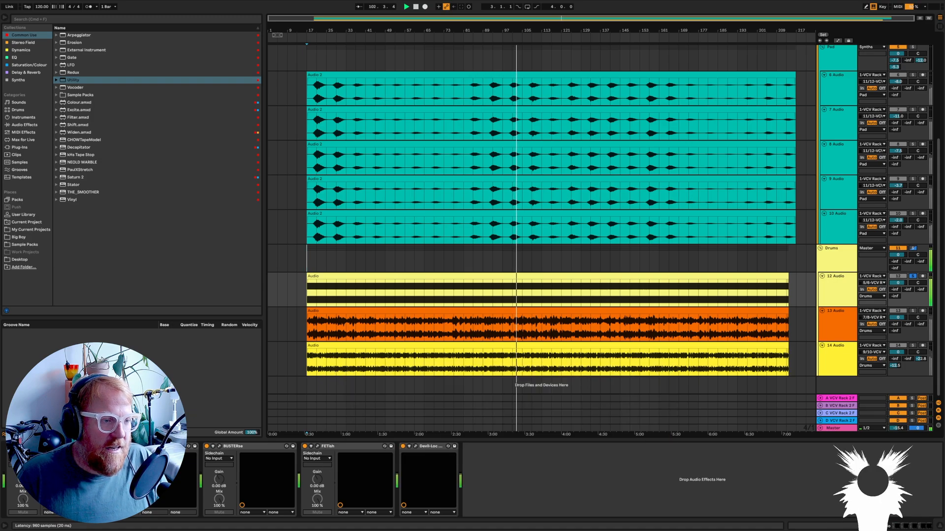
left_click(121, 447)
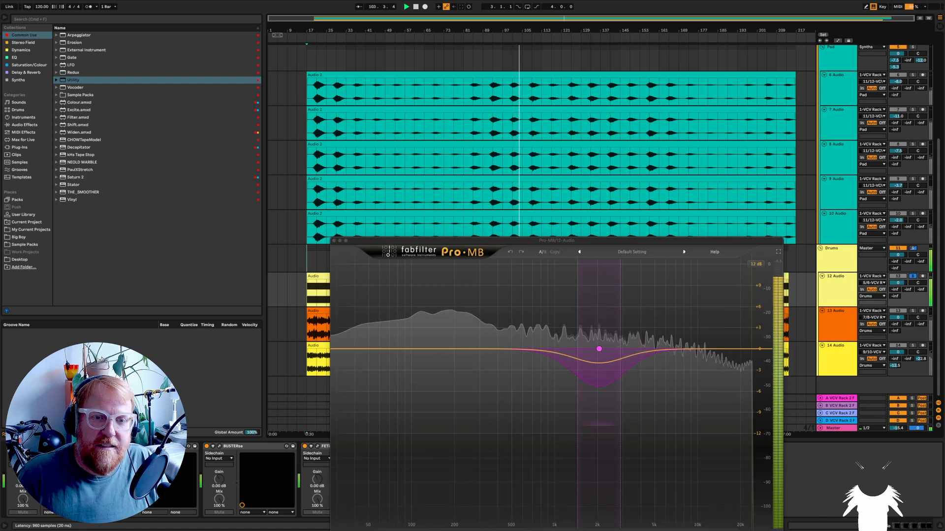
left_click(121, 447)
Step: Solo the 13 Audio drum track and check its effect device
left_click(835, 318)
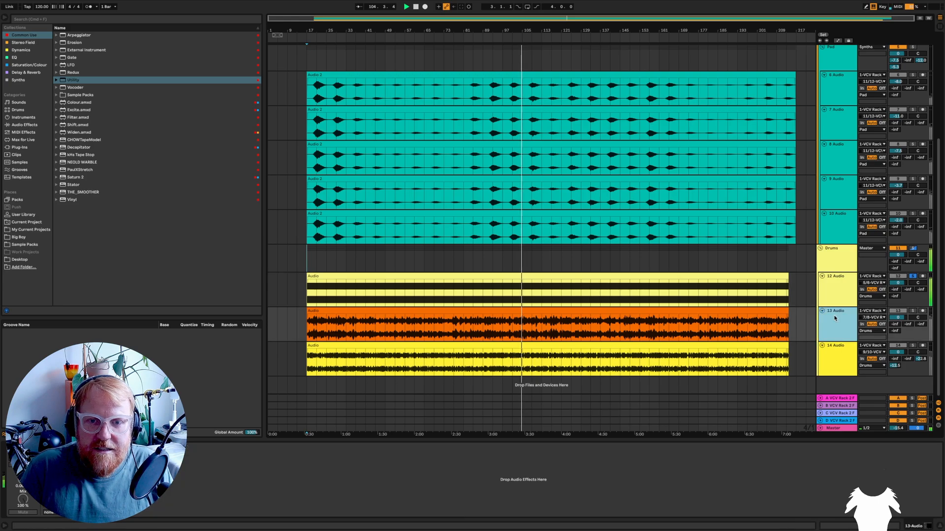
left_click(913, 311)
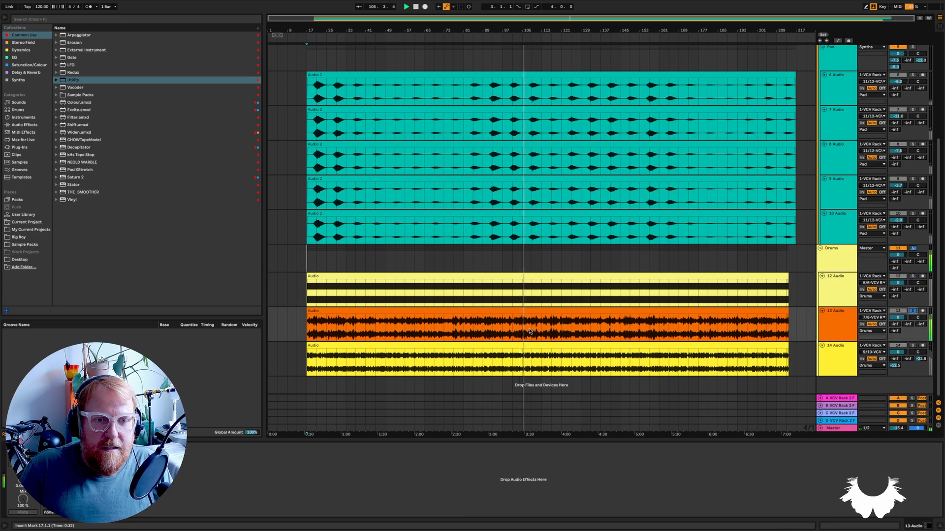
left_click(838, 324)
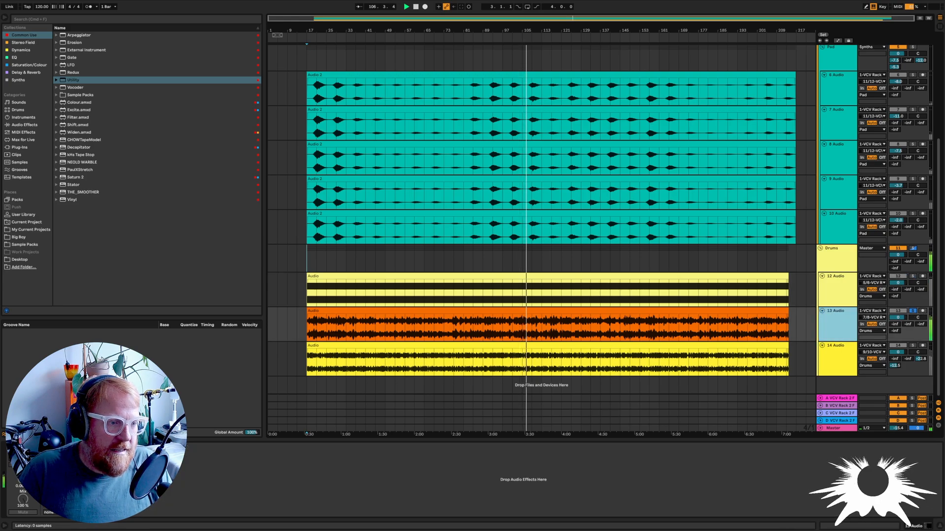
left_click(26, 447)
left_click(27, 448)
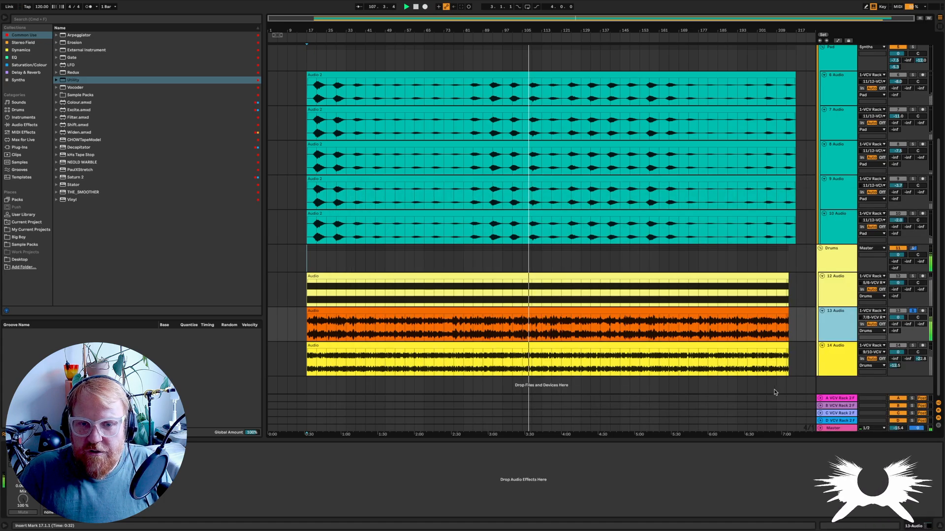
Step: Solo the 14 Audio drum track, inspect its first plug-in's window, and solo the whole Drums group
left_click(913, 346)
left_click(841, 360)
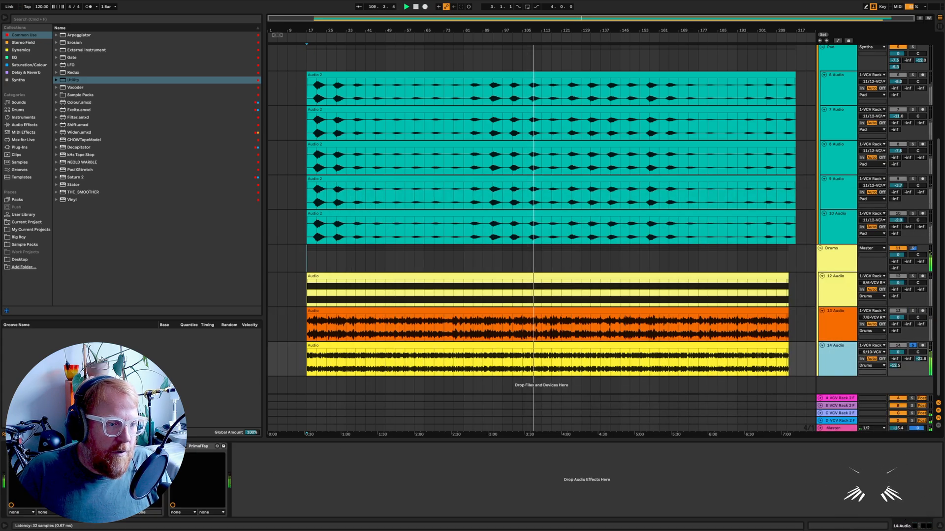
left_click(121, 447)
left_click(120, 446)
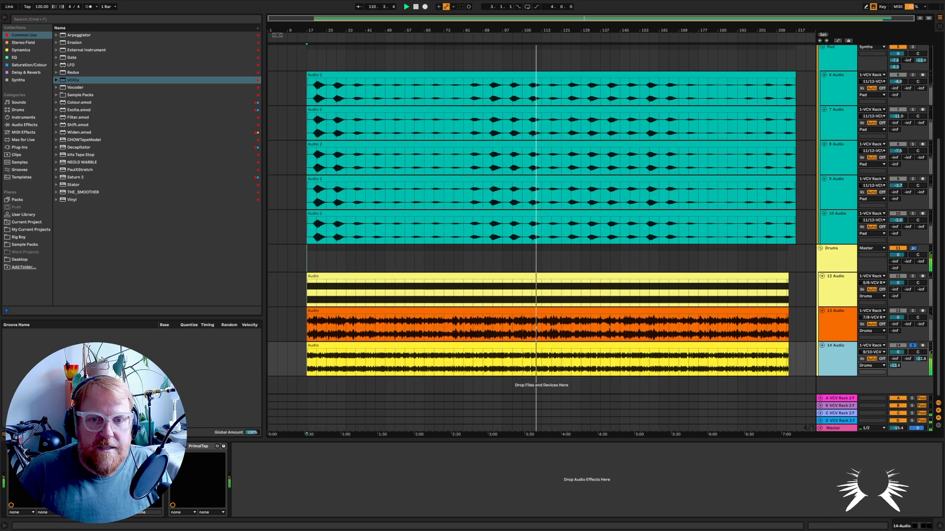
left_click(913, 248)
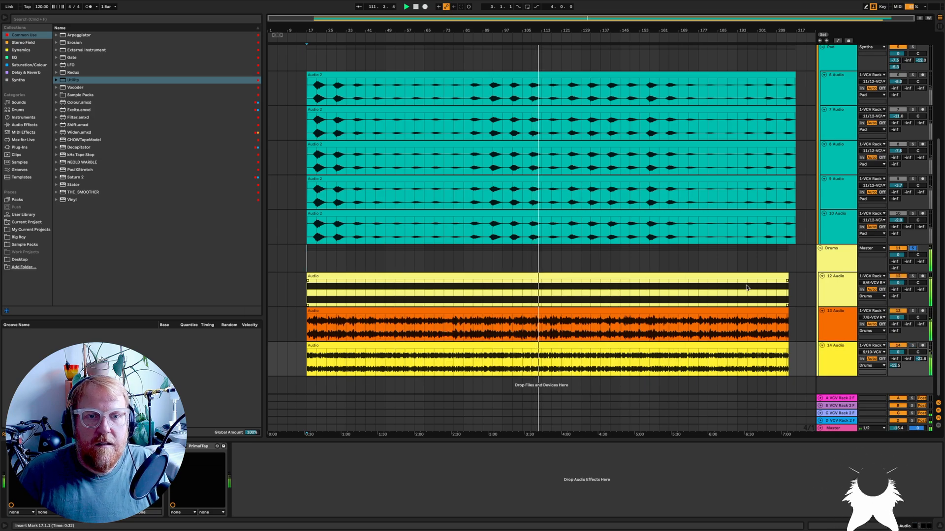
Step: Solo the Pad group and check the effect devices on 10 Audio up through 6 Audio and on the group itself
scroll(747, 288, "up", 5)
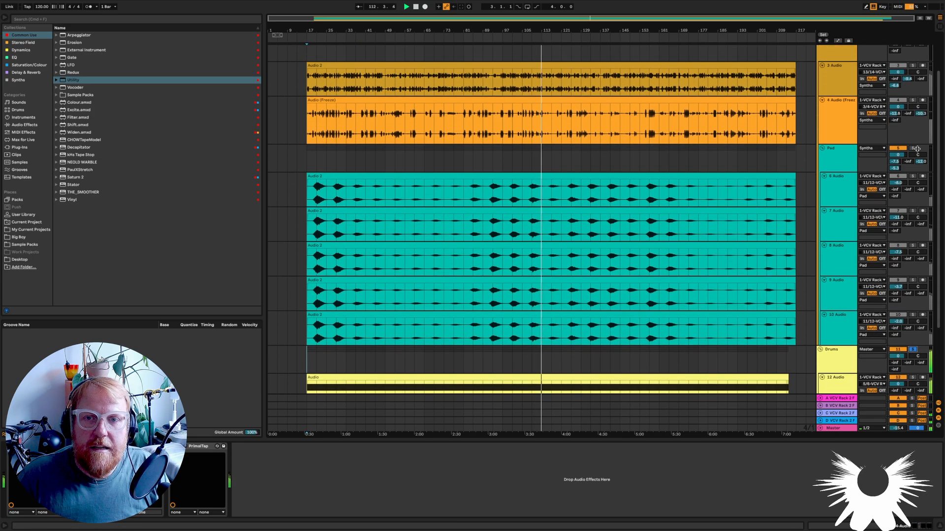
left_click(916, 148)
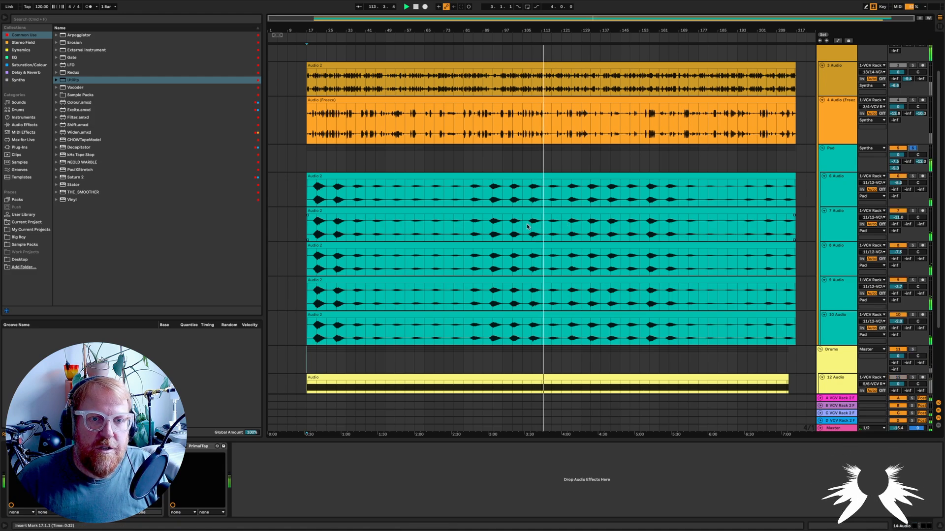
left_click(803, 326)
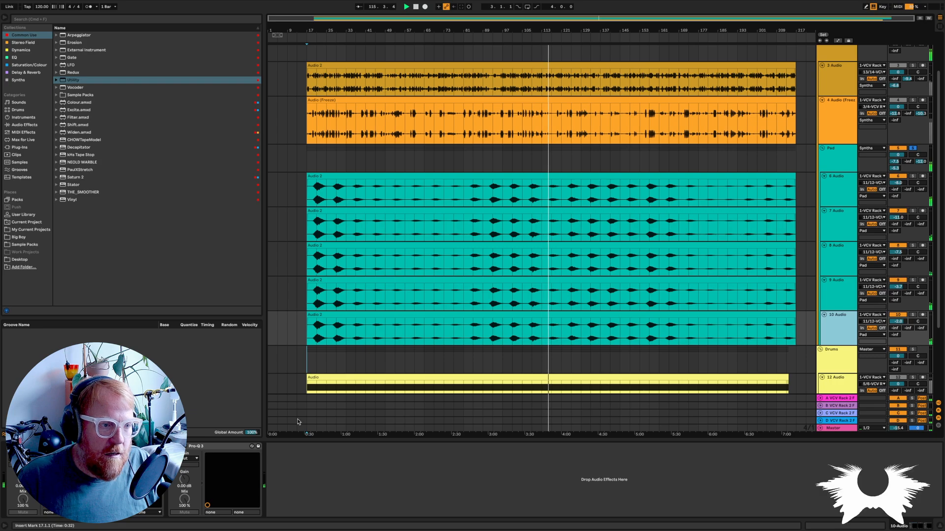
key("Up")
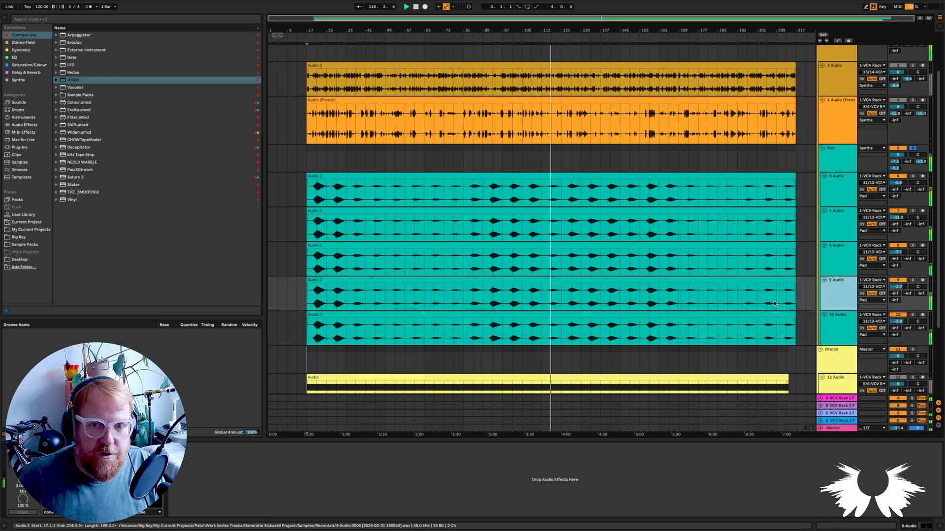
left_click(844, 325)
left_click(843, 297)
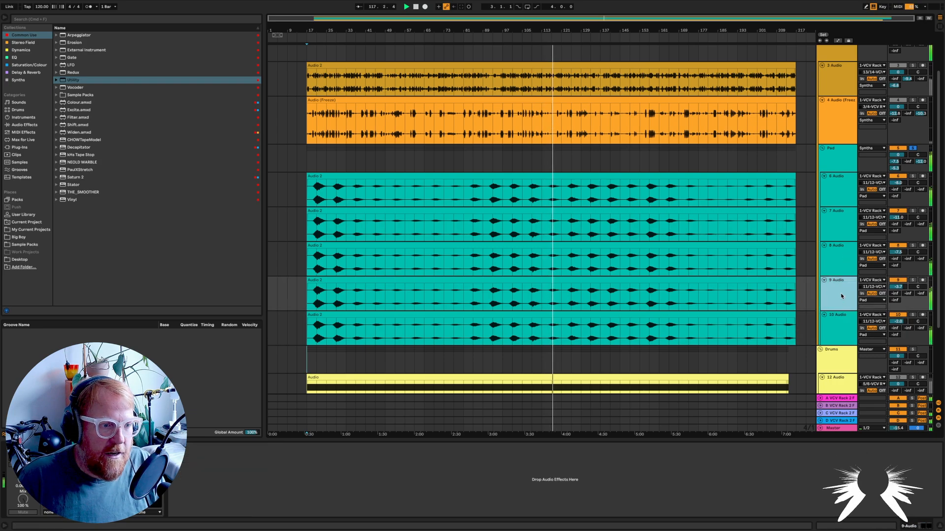
left_click(849, 262)
left_click(842, 227)
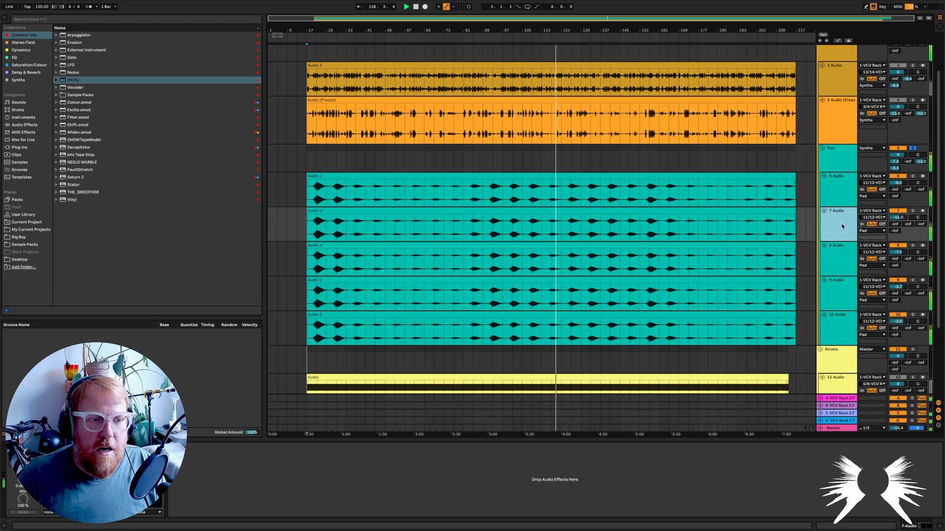
left_click(841, 205)
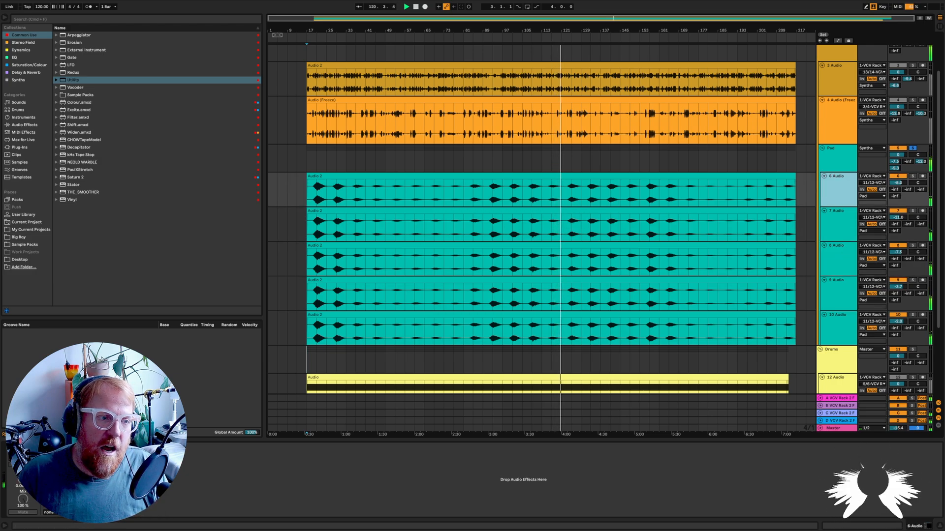
left_click(848, 161)
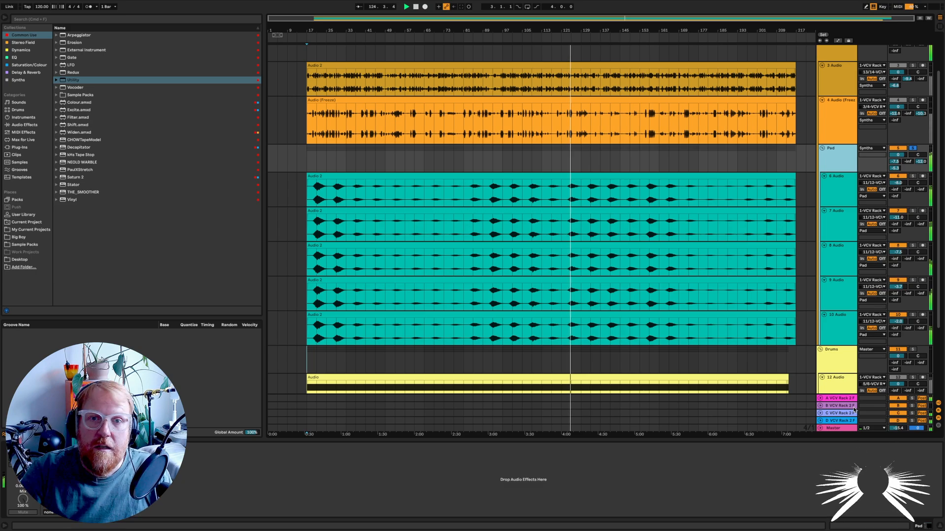
Step: Raise the Master volume to -6.0 dB, reset it to 0 dB, and select the Master track
scroll(888, 319, "up", 3)
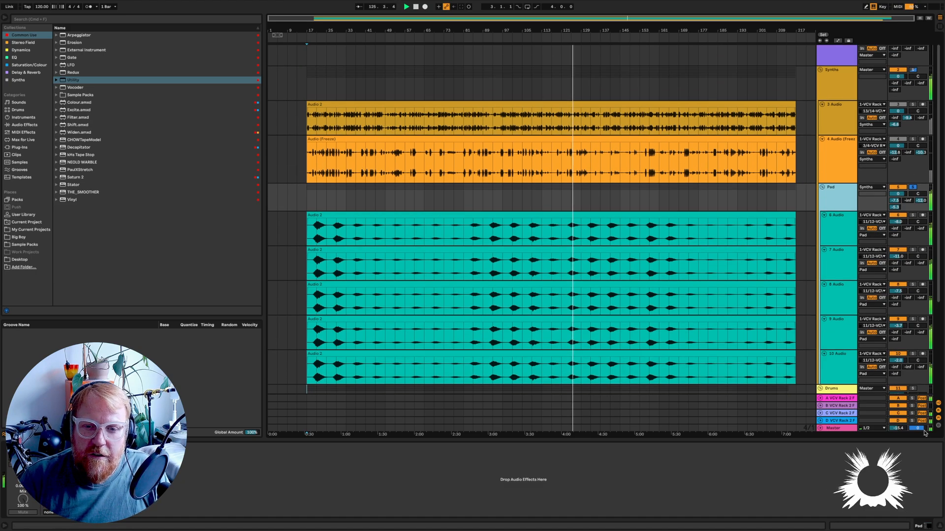
left_click_drag(898, 428, 898, 410)
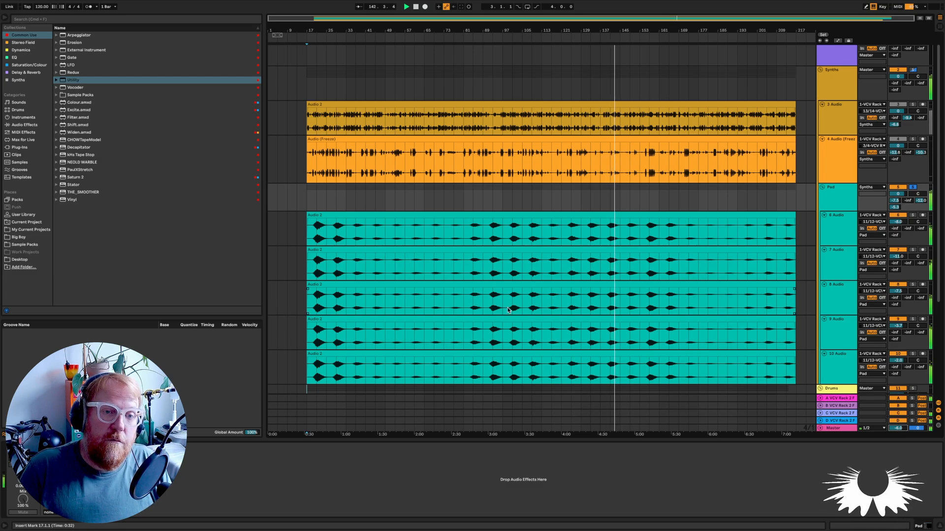
double_click(902, 430)
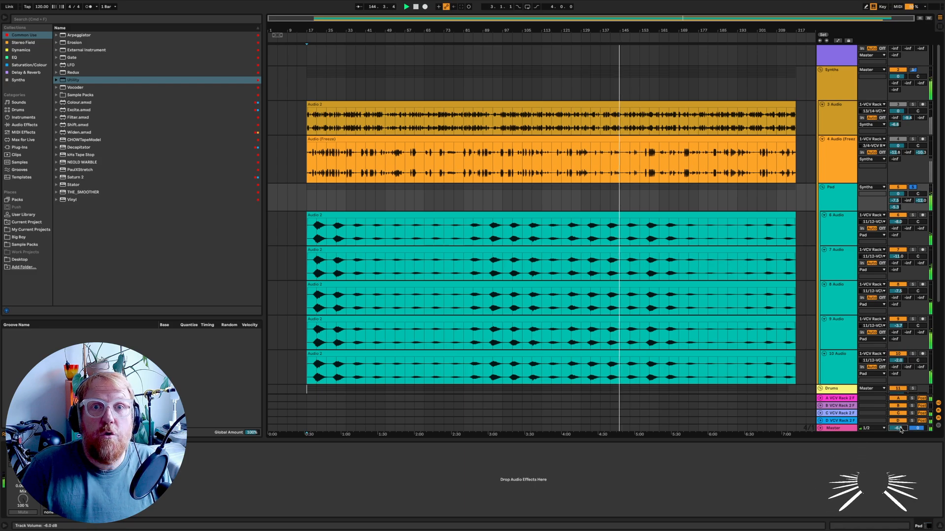
left_click(834, 429)
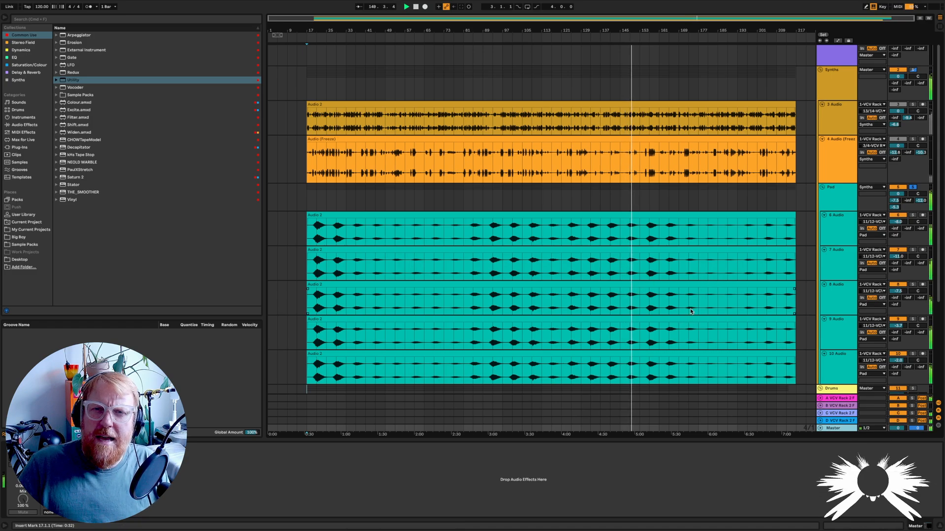
Step: Solo the Synths group and check the devices on the group, the 3 Audio track and the frozen 4 Audio track
scroll(712, 217, "up", 1)
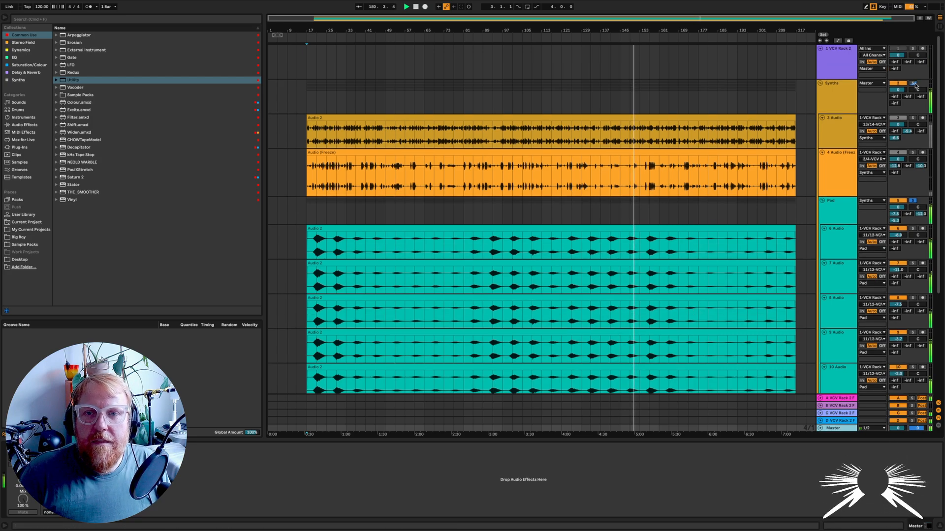
left_click(913, 84)
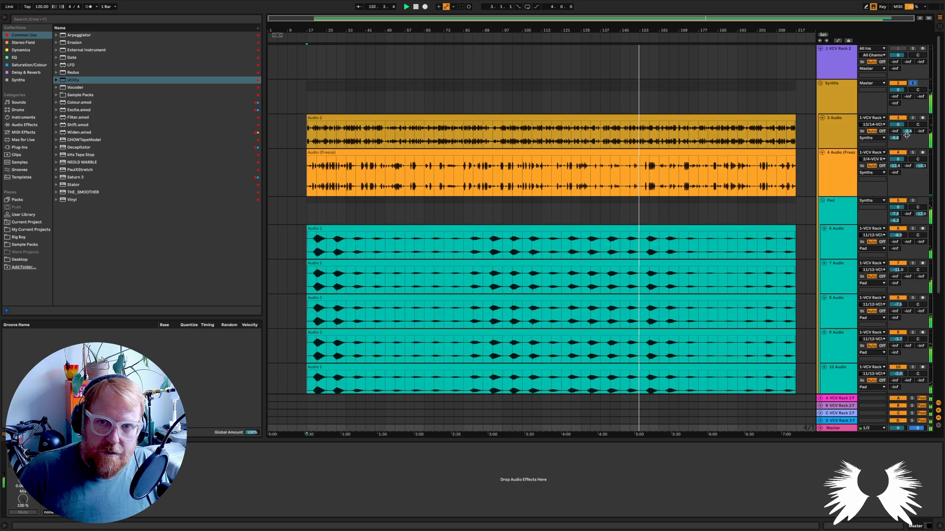
left_click(846, 139)
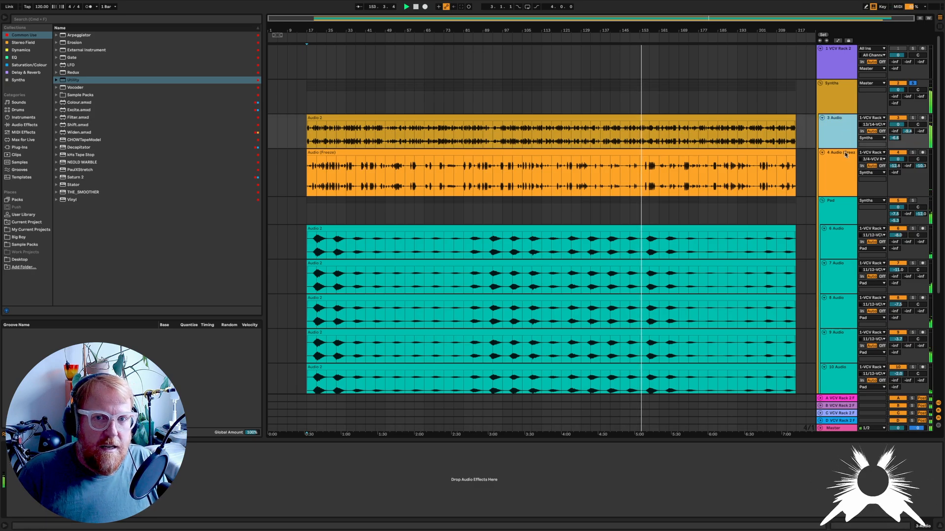
left_click(841, 170)
left_click(836, 99)
left_click(832, 138)
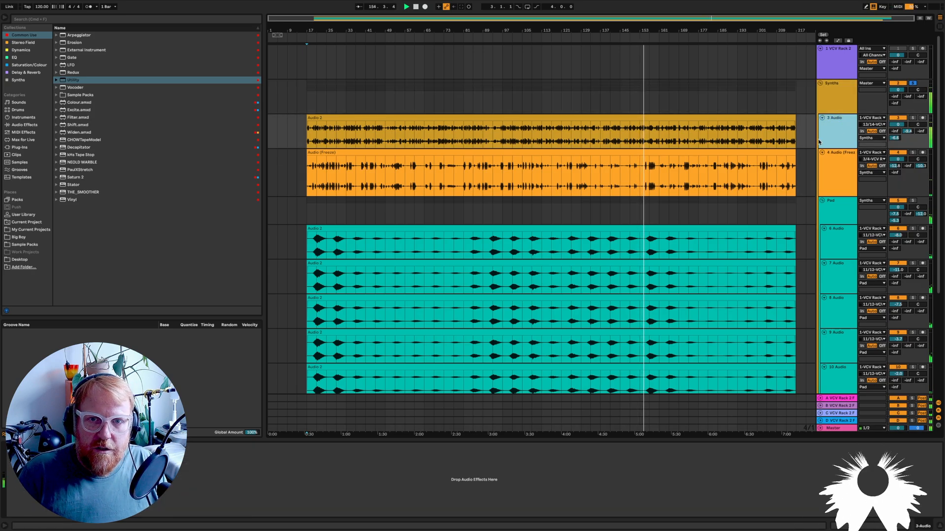
left_click(831, 173)
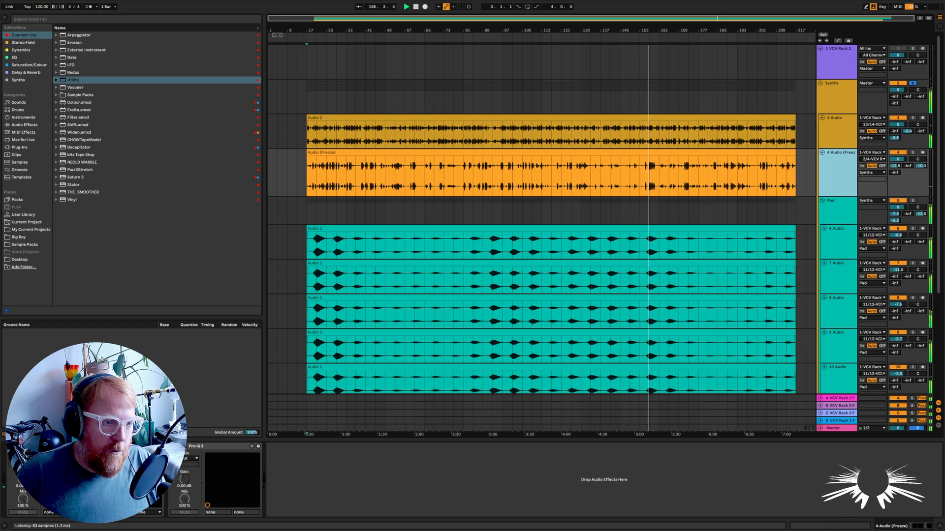
Step: View the Pro-Q 3 equalizer on the frozen 4 Audio track, close its window, and unsolo the Synths group
left_click(118, 447)
left_click(181, 446)
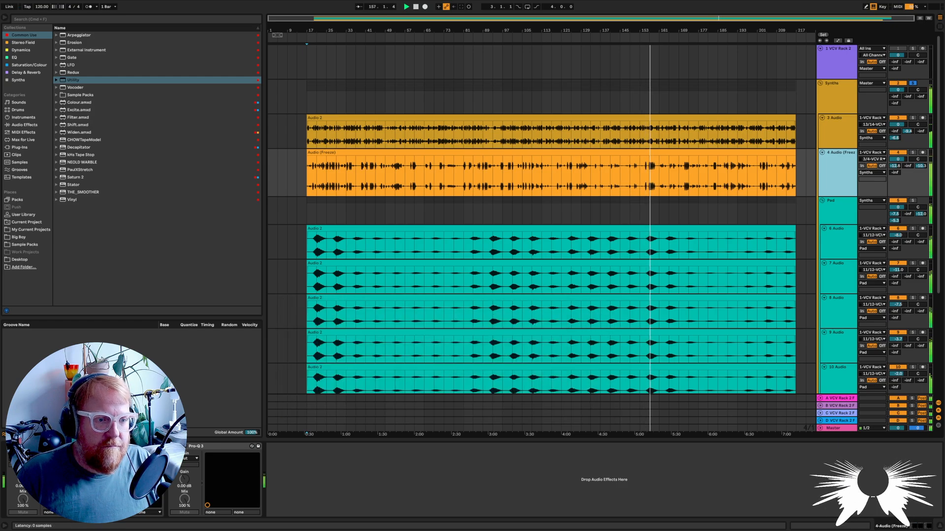
left_click(187, 448)
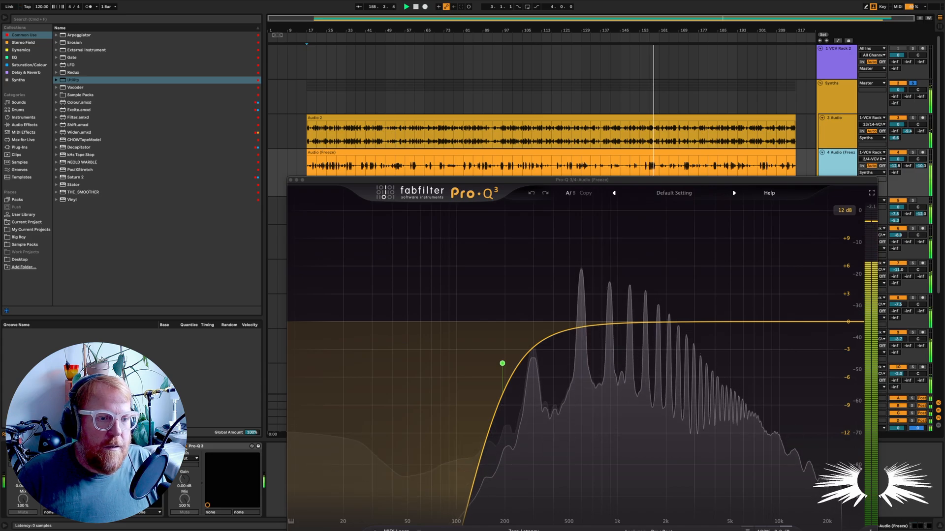
left_click(186, 447)
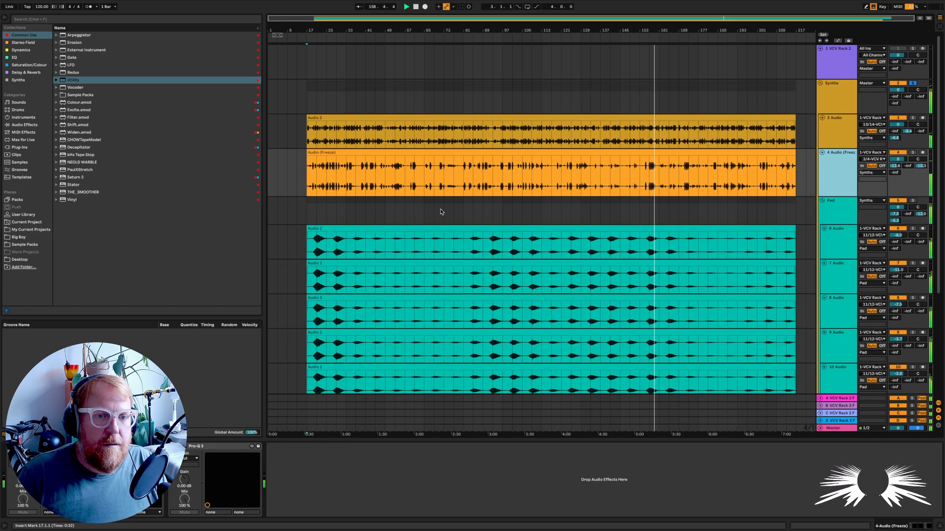
left_click(913, 83)
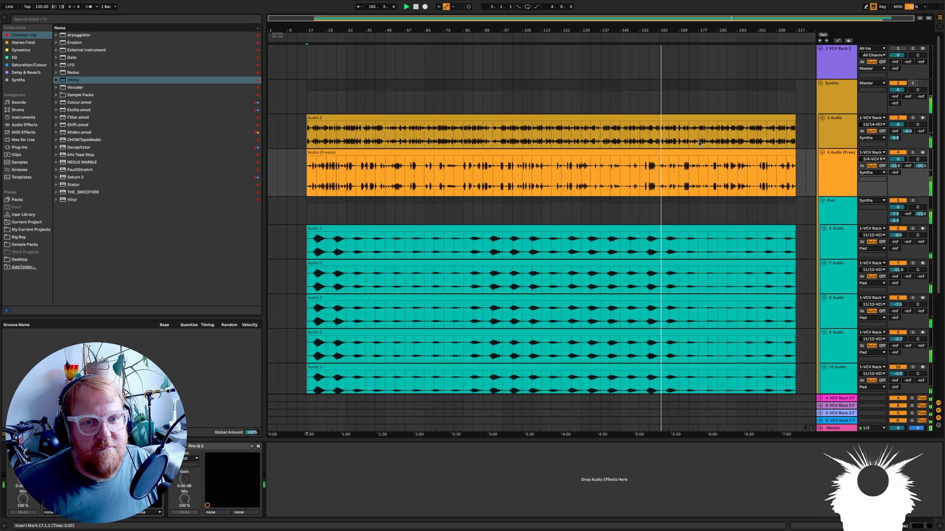
Step: Stop playback, open the VCV Rack 2 patch on track 1 to examine its Audio 16 output module, and close the window
scroll(610, 253, "down", 3)
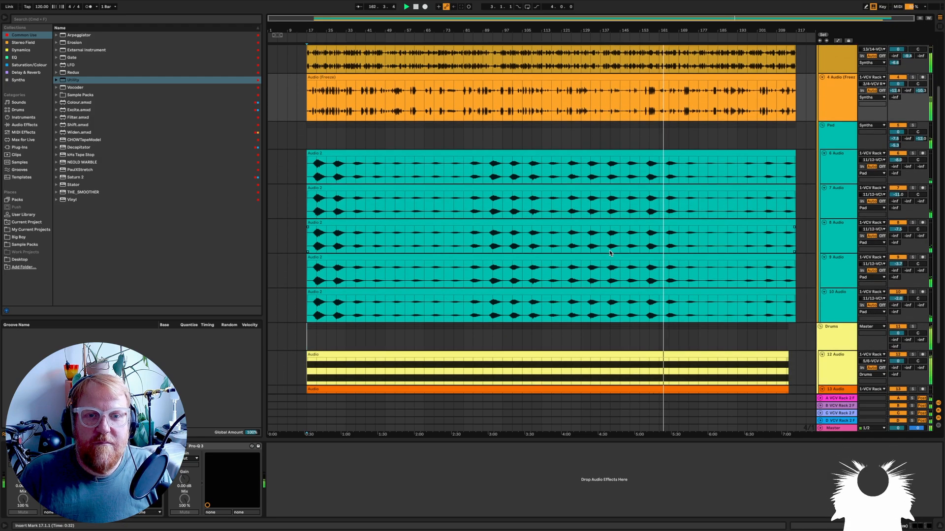
scroll(610, 254, "up", 1)
scroll(709, 217, "up", 3)
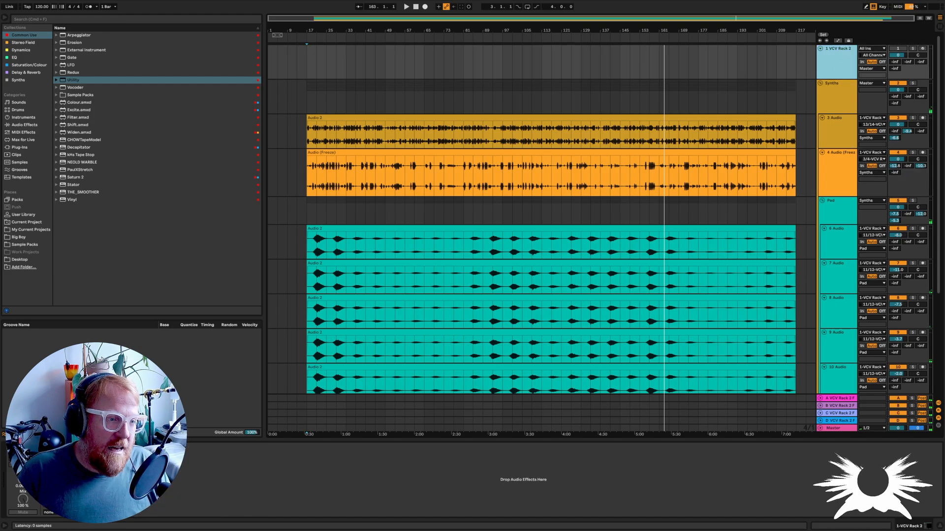
left_click(24, 447)
left_click_drag(506, 86, 457, 14)
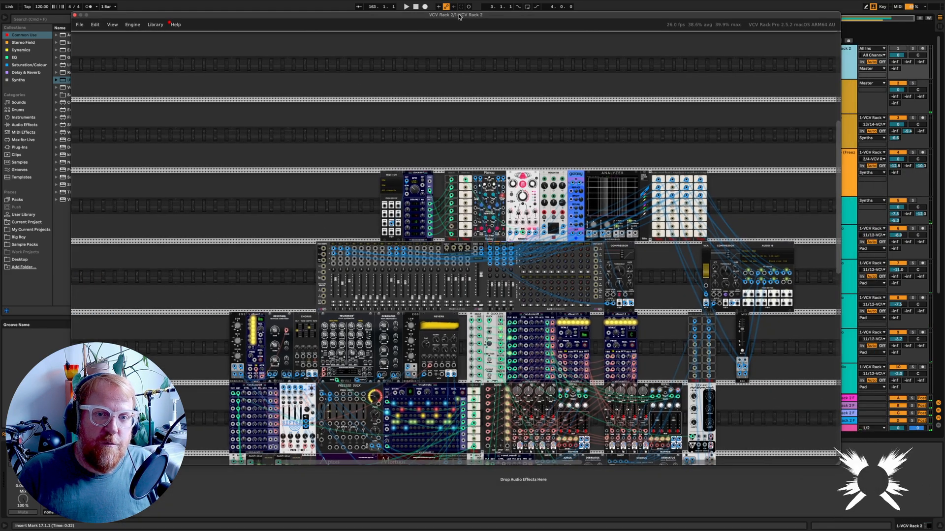
scroll(760, 297, "up", 5)
scroll(759, 296, "right", 4)
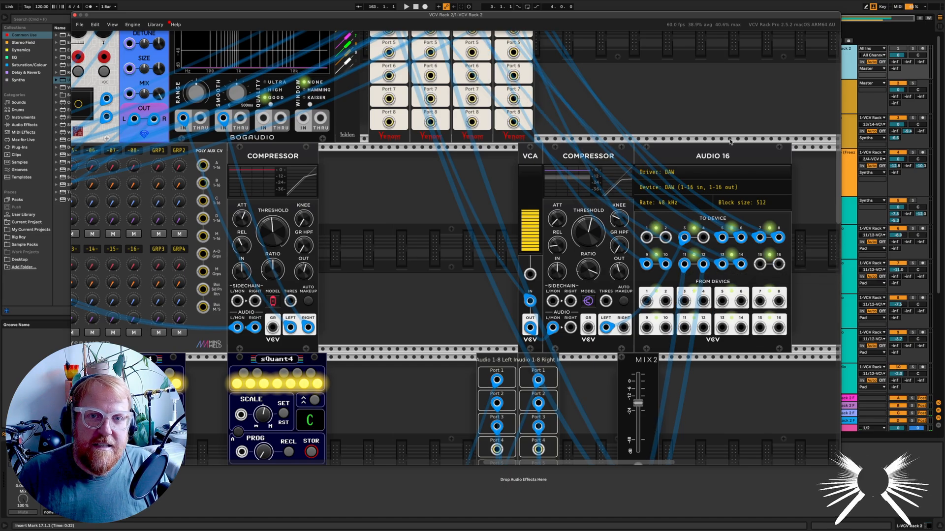
left_click(74, 15)
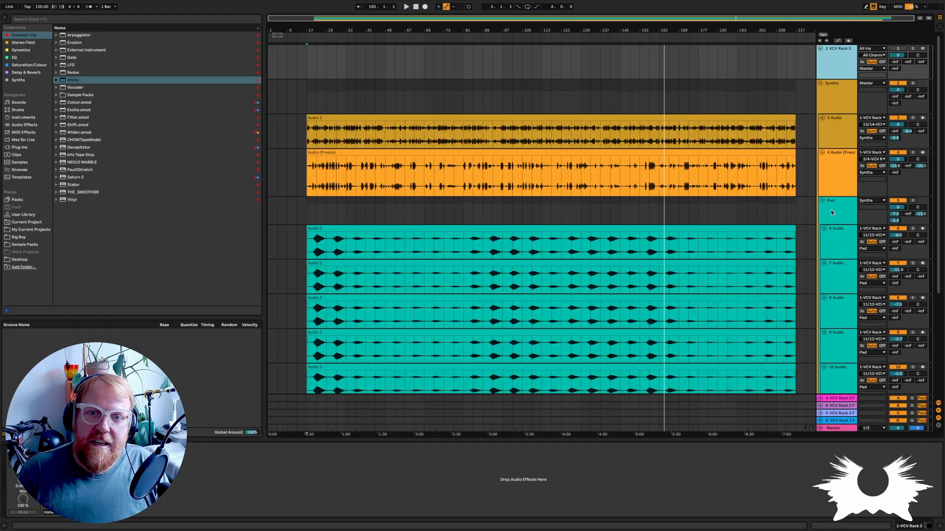
Step: Select the 6 Audio track, the frozen 4 Audio track, and the full-length clip on 4 Audio to point out the recorded audio
left_click(836, 252)
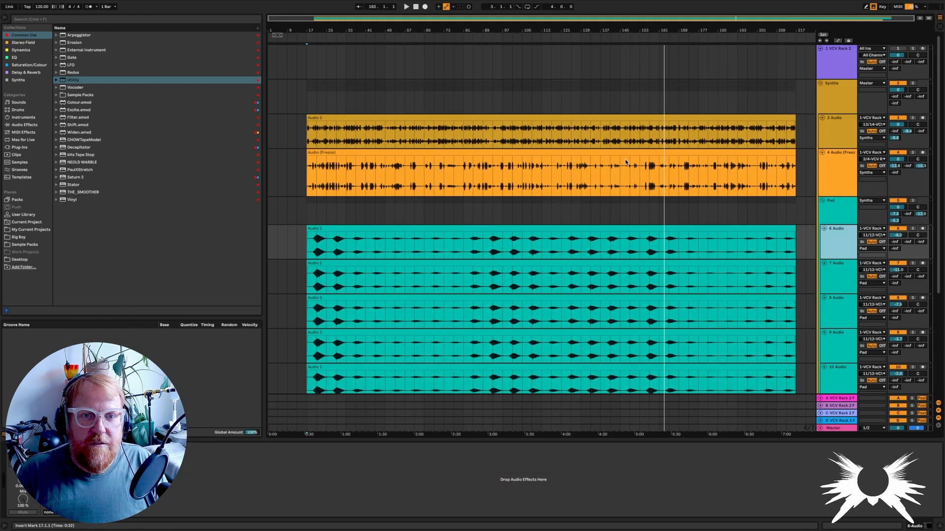
left_click(826, 170)
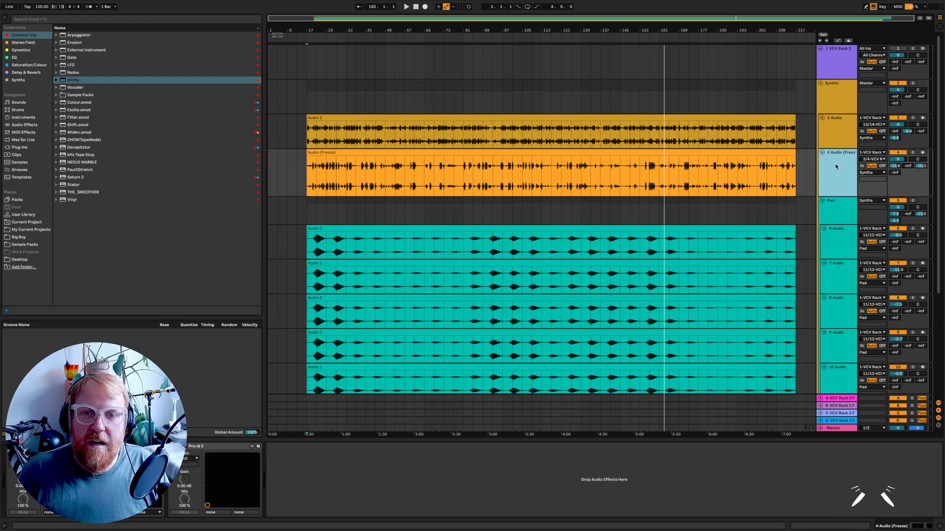
scroll(822, 171, "down", 1)
scroll(820, 173, "down", 1)
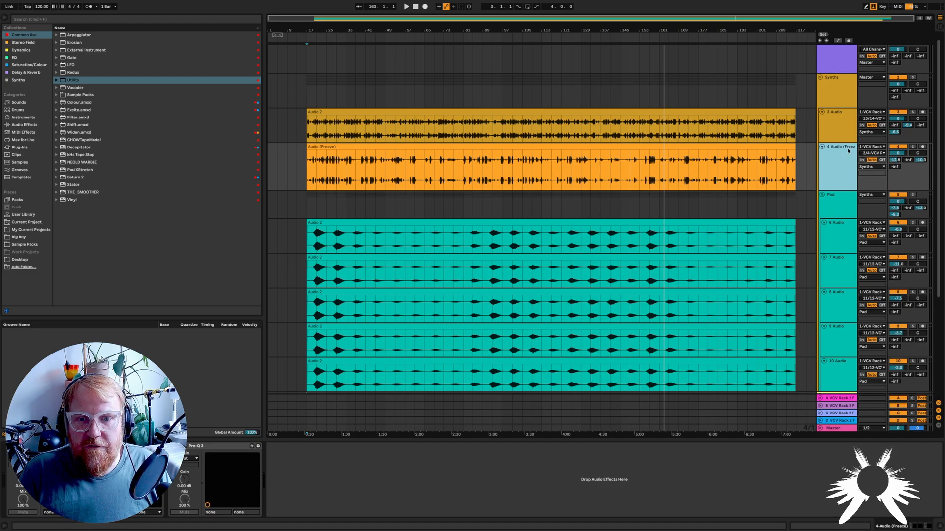
left_click(698, 180)
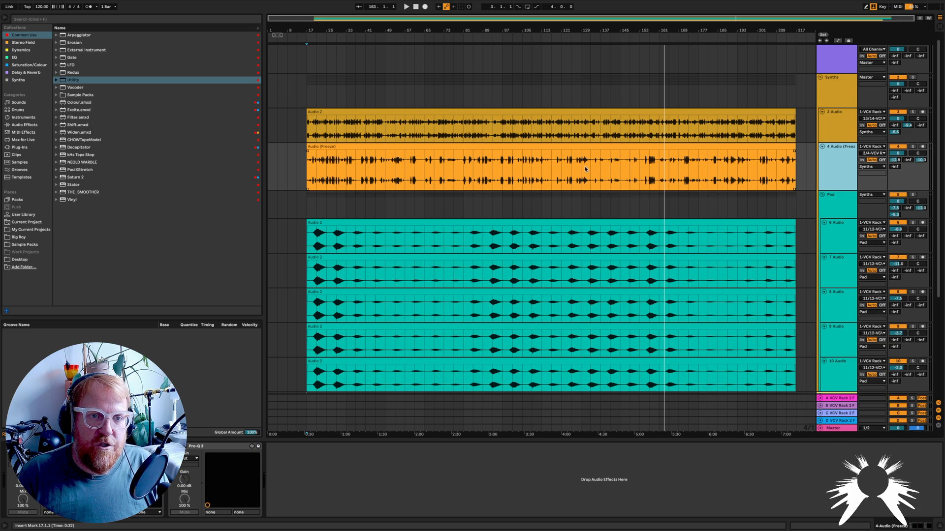
left_click(331, 148)
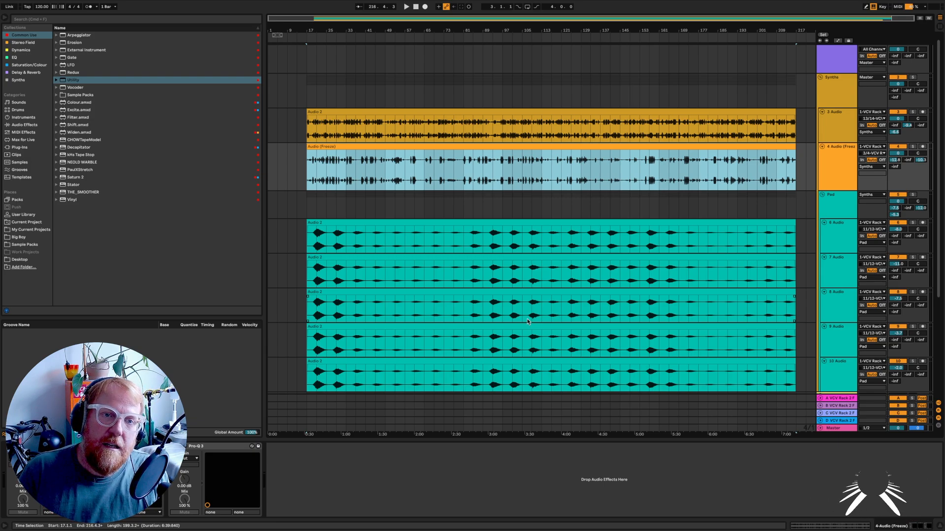
Step: Place the insert marker at bar 89 on the 6 Audio track and start playback from there
left_click(485, 243)
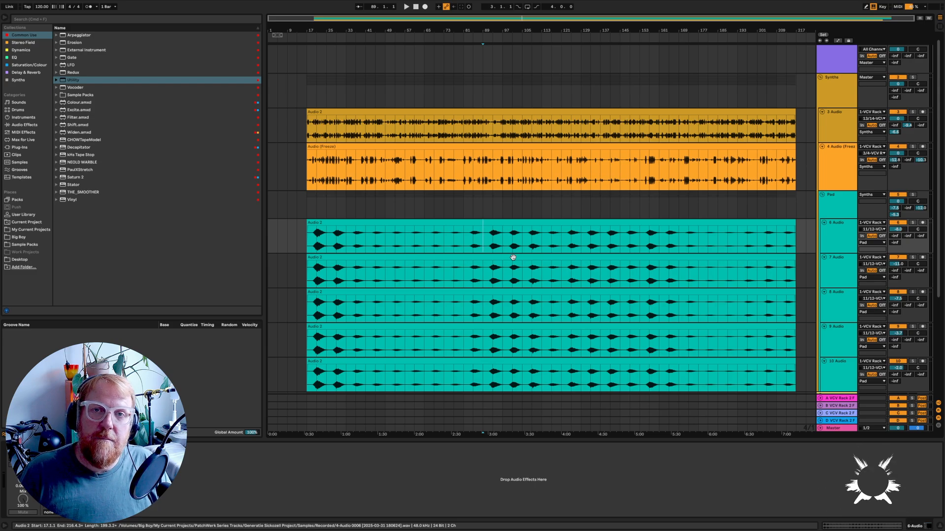
key("space")
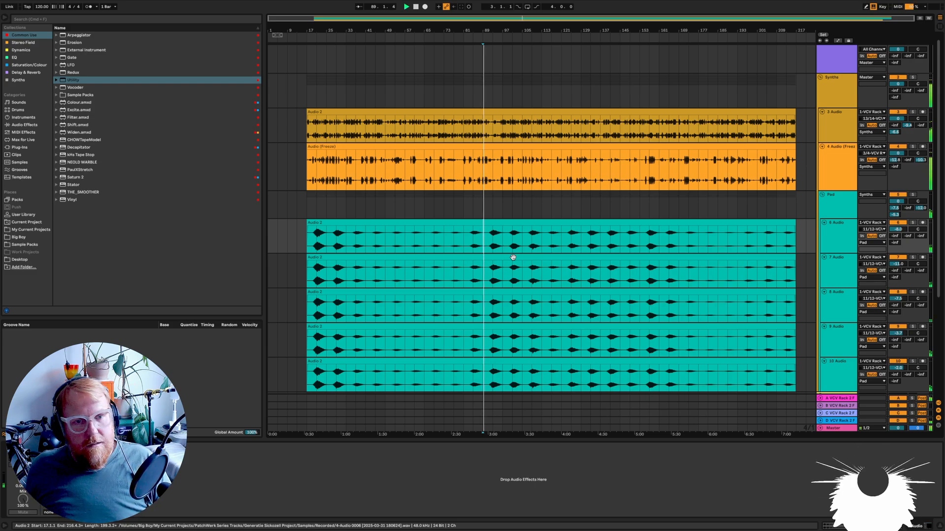